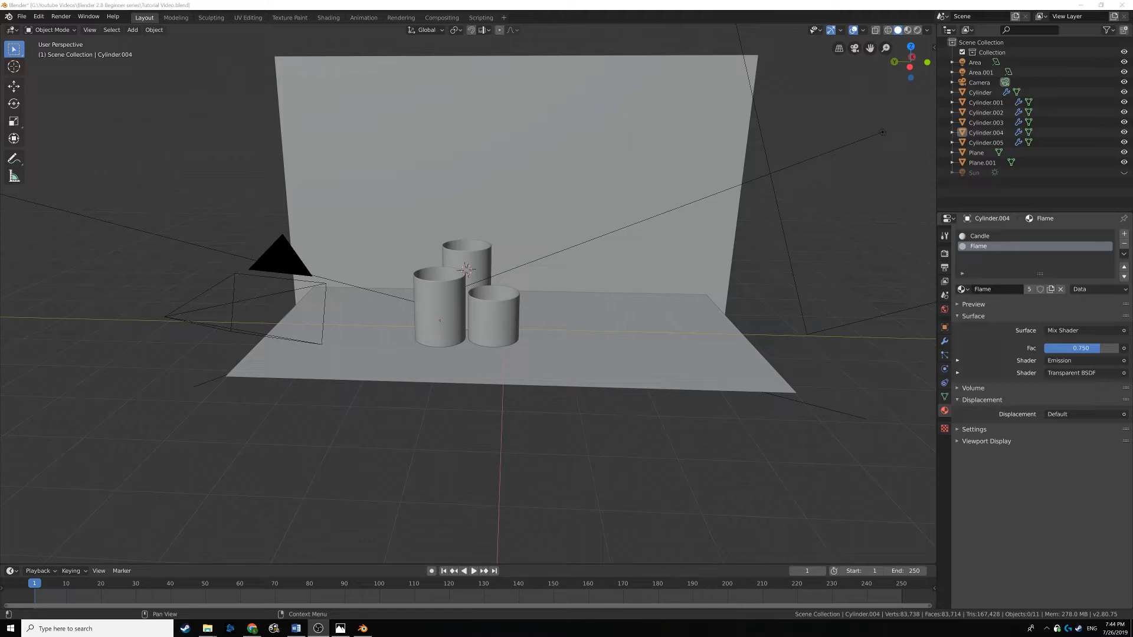
# Set the Cycles render device type to CUDA with the GeForce GTX 1080 enabled in the system preferences.
pyautogui.click(1006, 523)
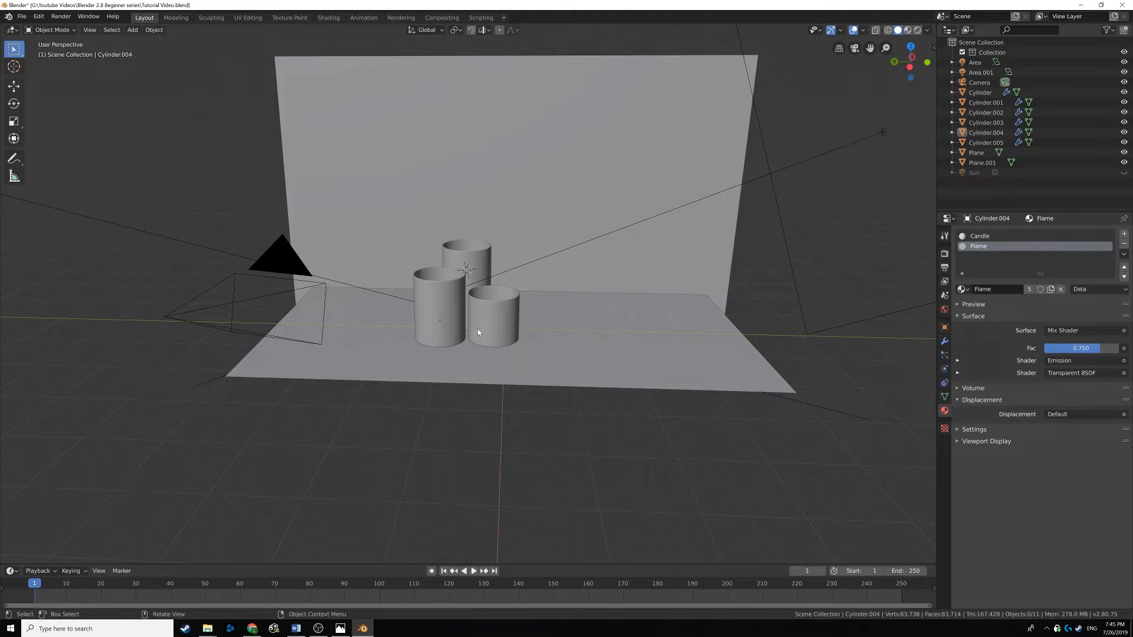
pyautogui.click(38, 15)
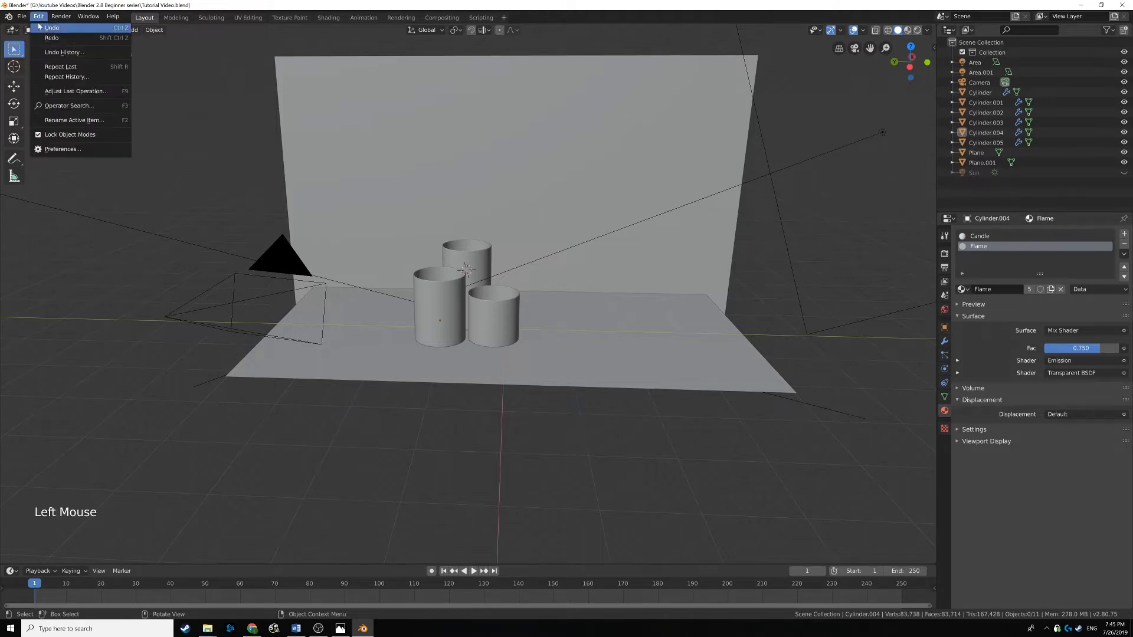
pyautogui.click(62, 149)
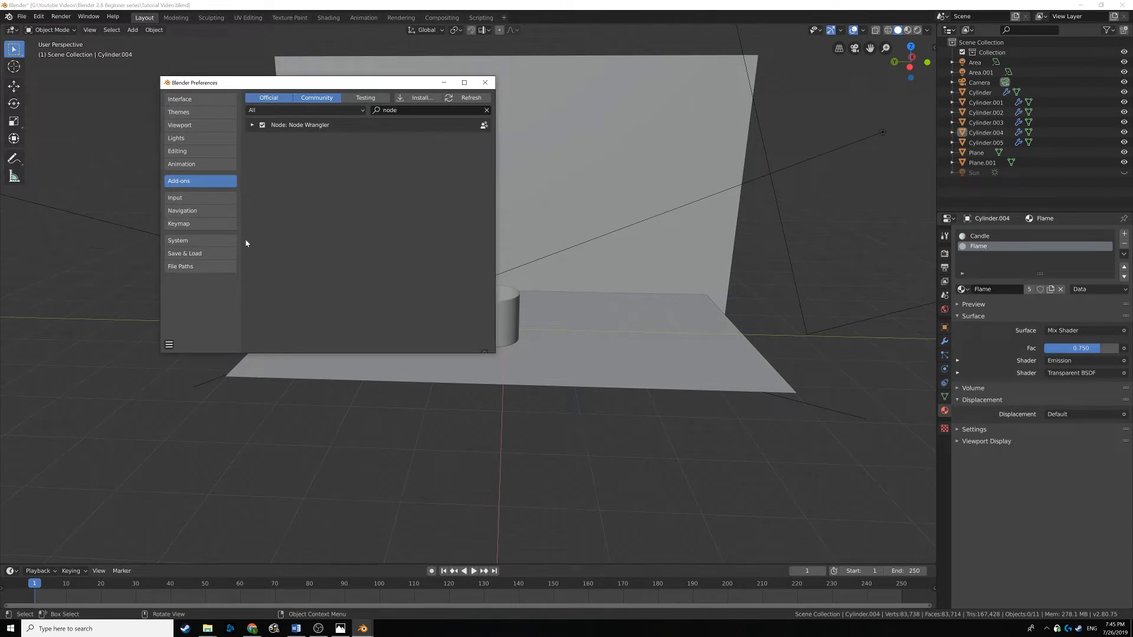
pyautogui.click(189, 242)
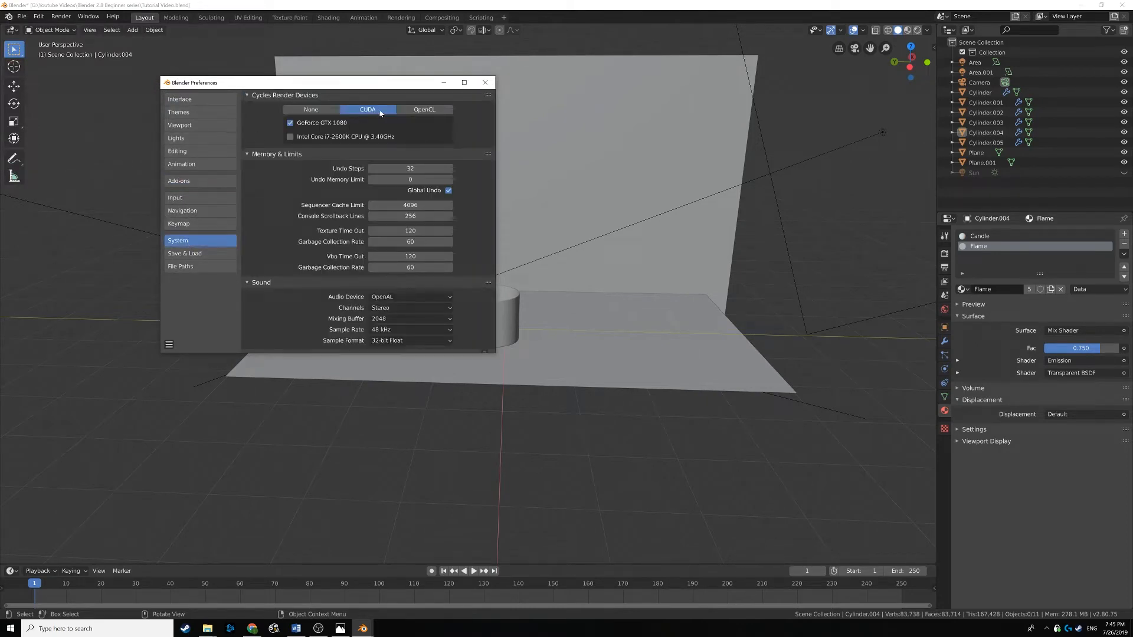
pyautogui.click(438, 112)
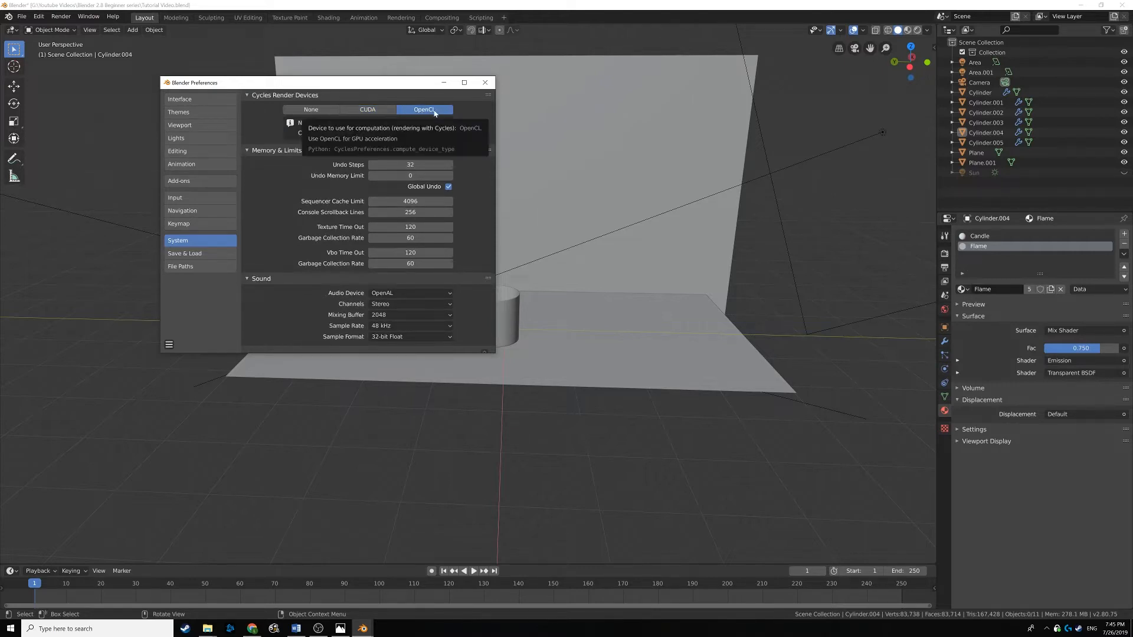
pyautogui.click(361, 111)
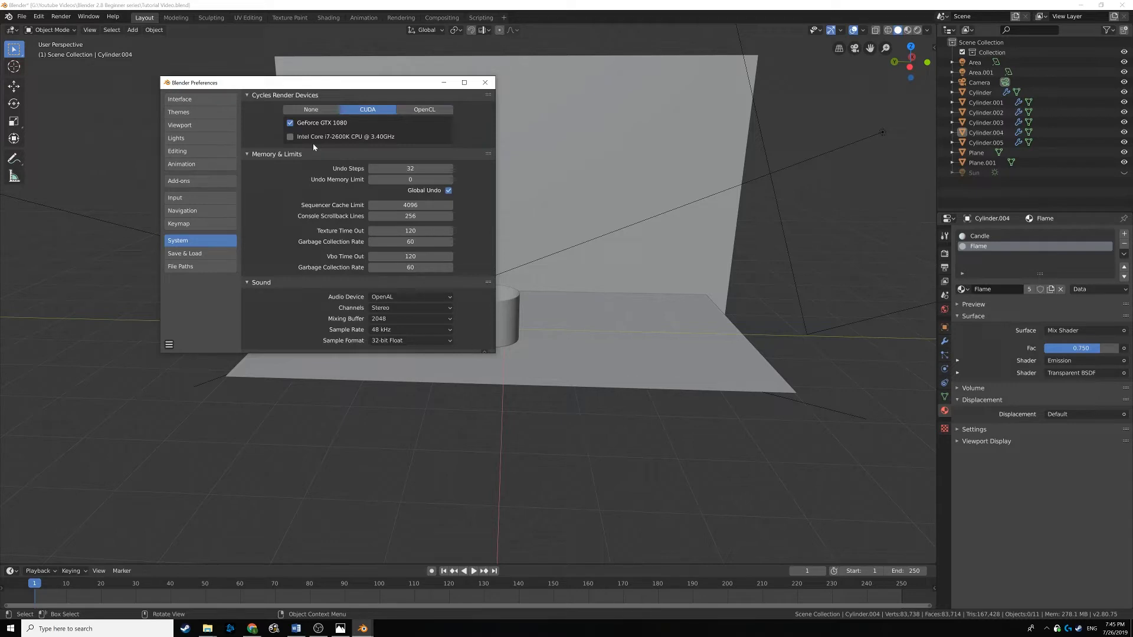
pyautogui.click(480, 83)
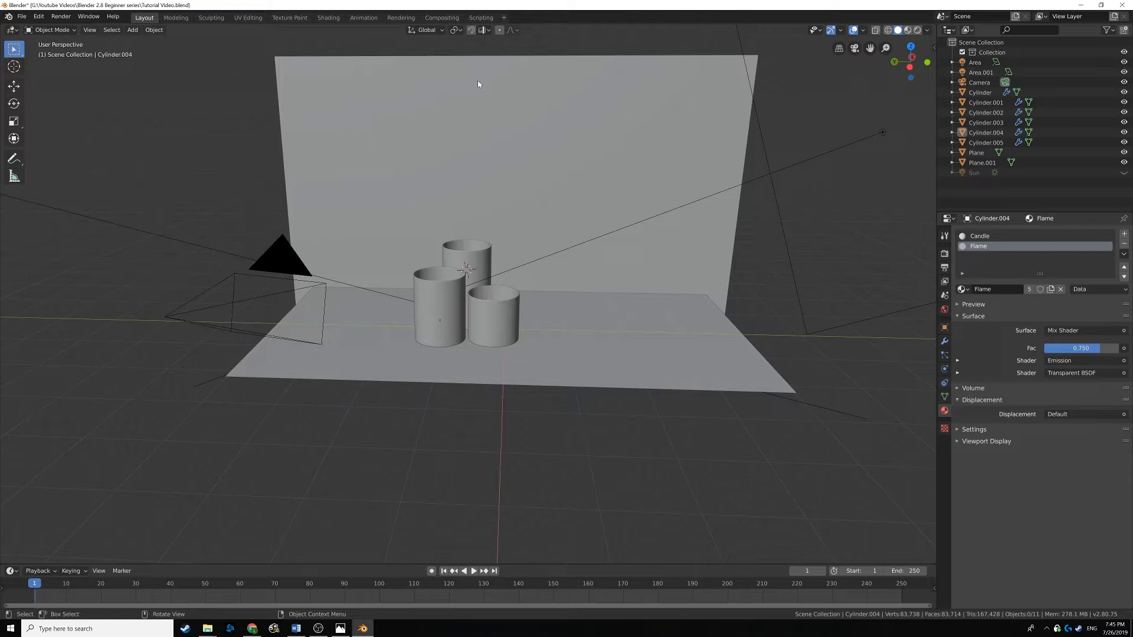
# Choose Cycles as the render engine in the scene's render settings.
pyautogui.moveTo(460, 131); pyautogui.dragTo(896, 246, button='middle')
pyautogui.scroll(-2, 454, 147)
pyautogui.click(944, 254)
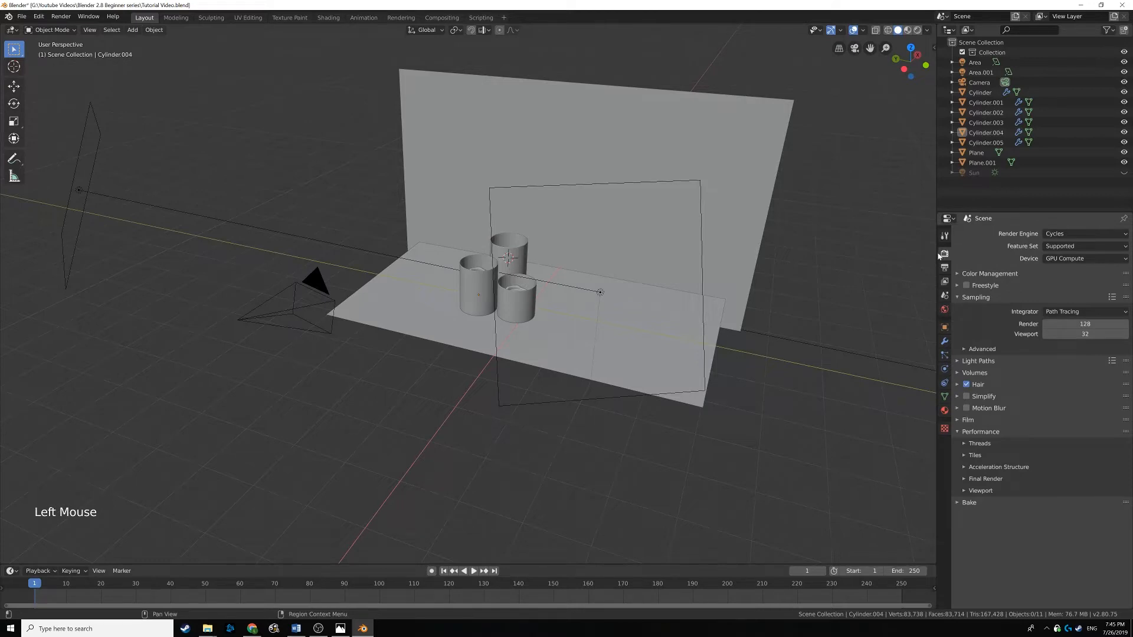
pyautogui.click(1055, 235)
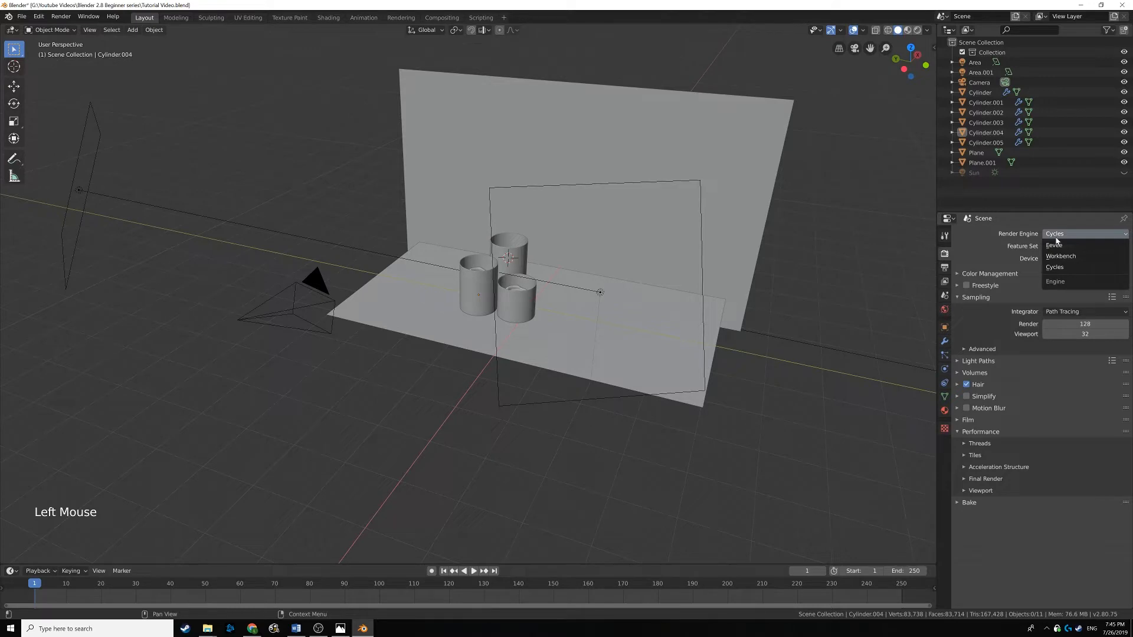
pyautogui.click(1064, 268)
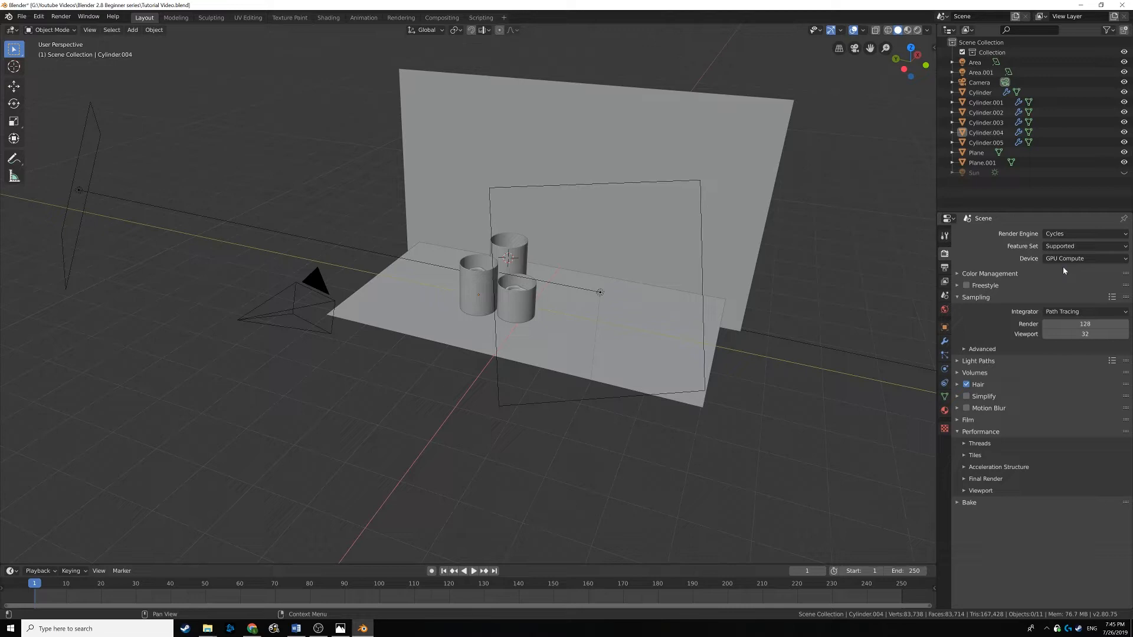
pyautogui.click(1067, 234)
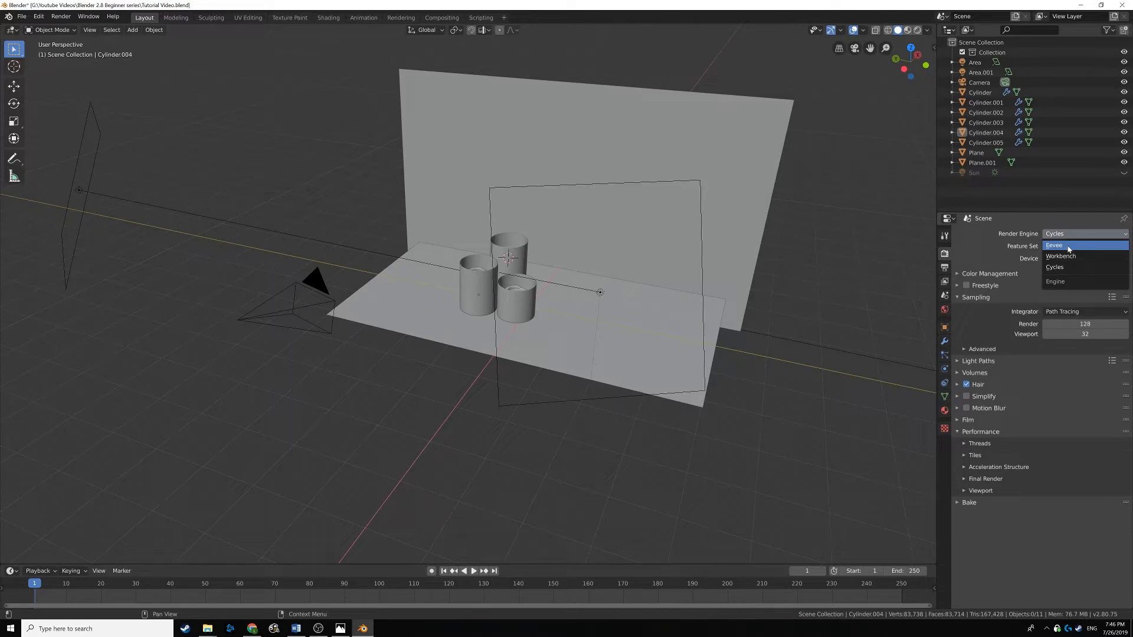
pyautogui.click(1070, 267)
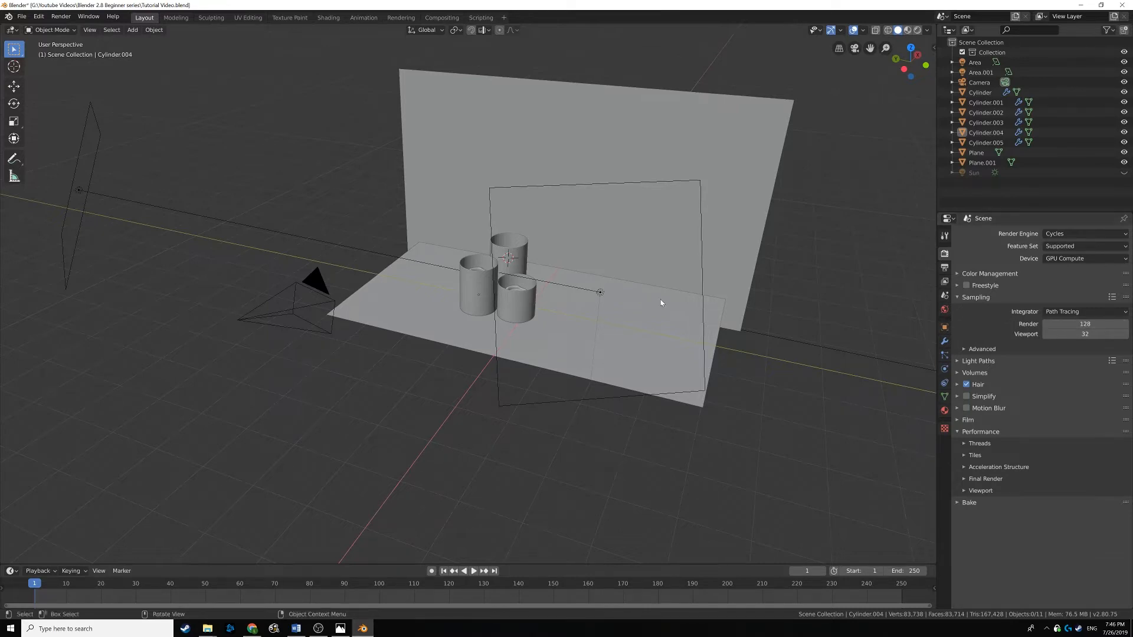
pyautogui.moveTo(660, 299); pyautogui.dragTo(732, 310, button='middle')
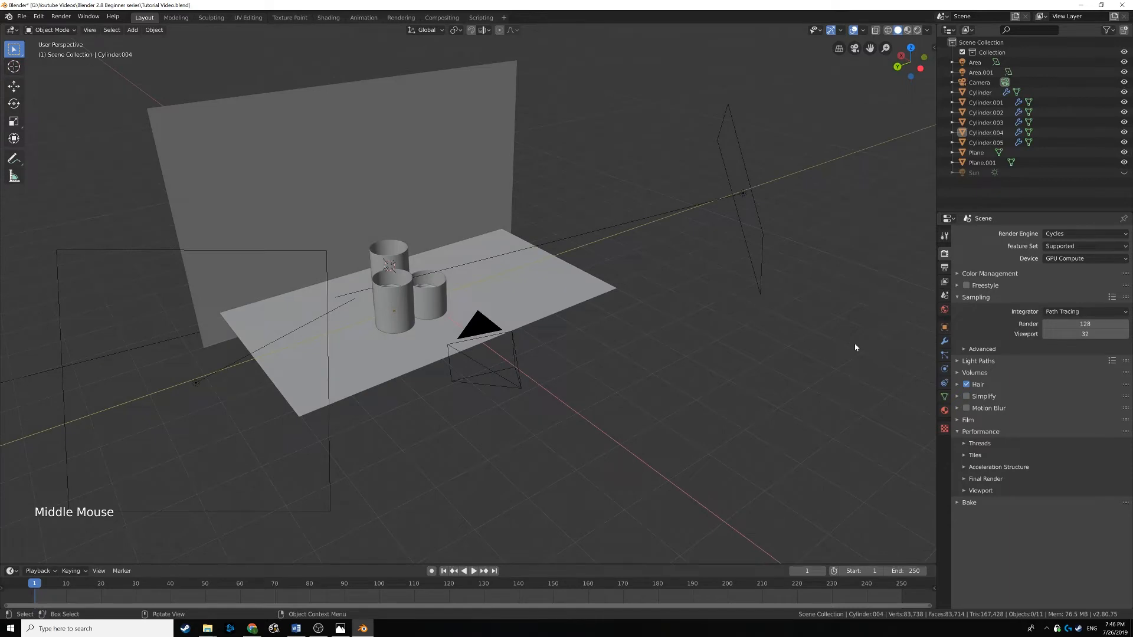
pyautogui.click(966, 455)
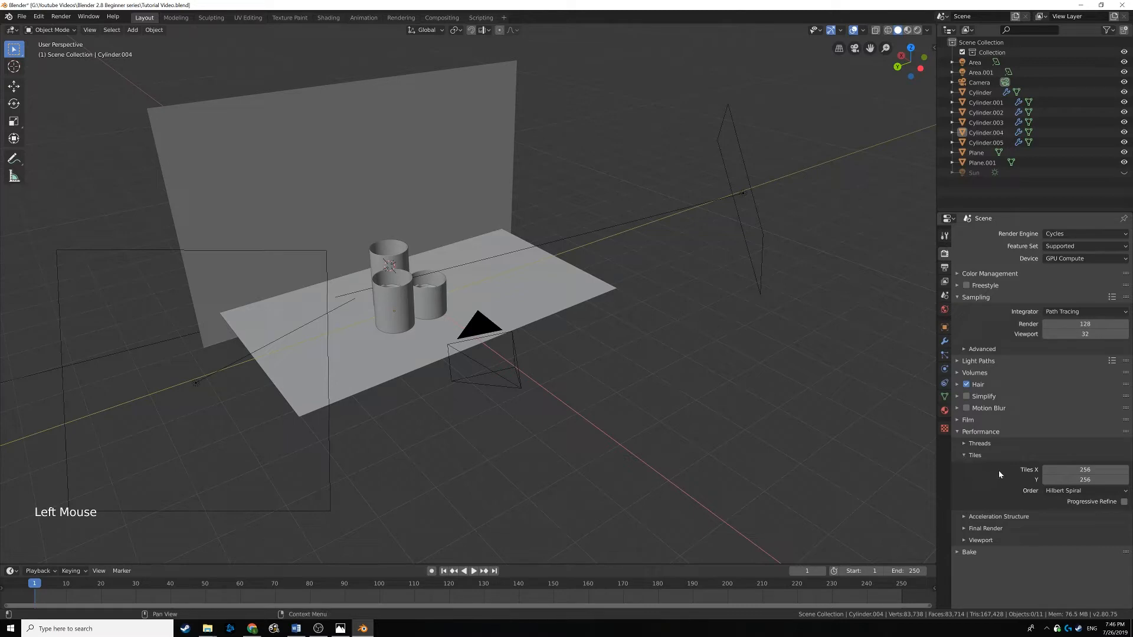
pyautogui.click(1085, 469)
pyautogui.write('32')
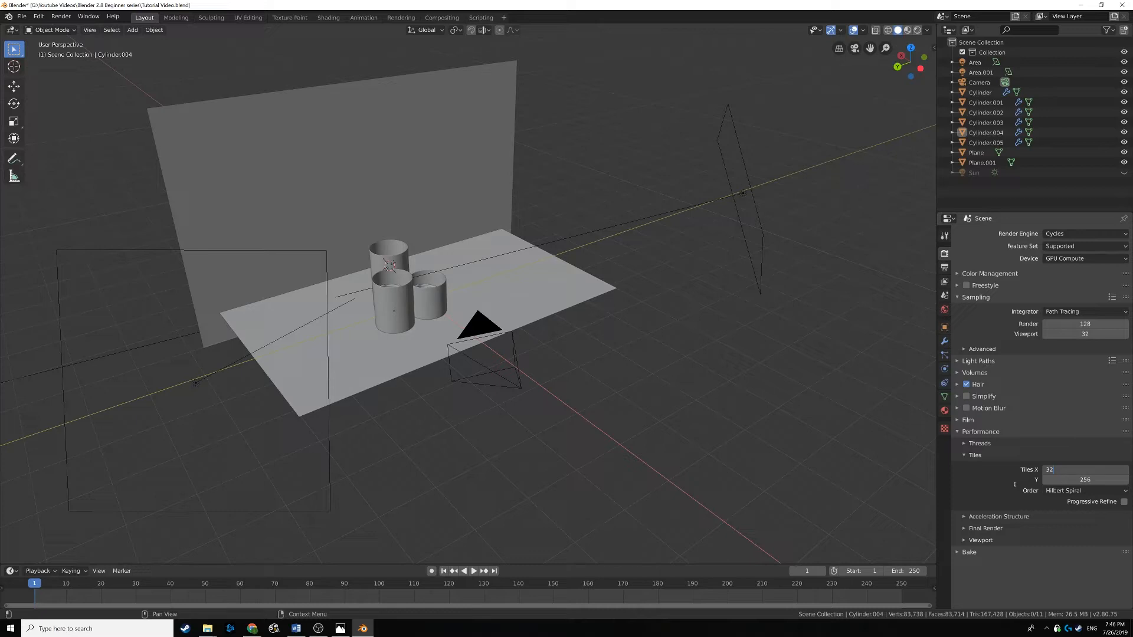
pyautogui.press('Escape')
pyautogui.click(958, 433)
# Set the maximum diffuse light bounces to 2 in the light path settings.
pyautogui.click(957, 361)
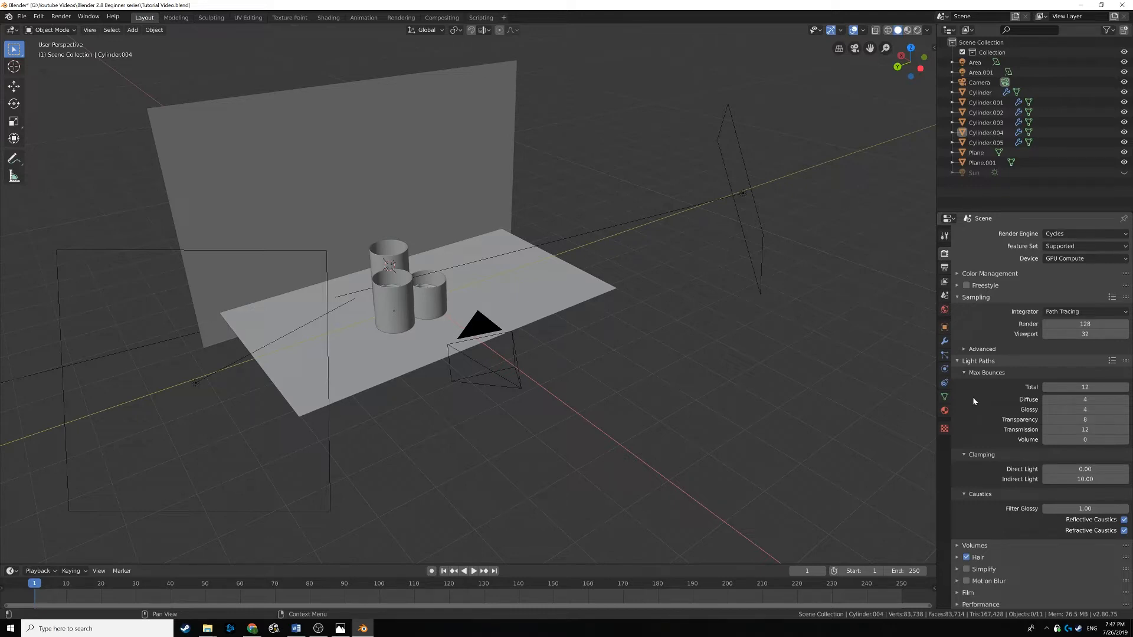
pyautogui.click(1075, 401)
pyautogui.write('3')
pyautogui.press('Return')
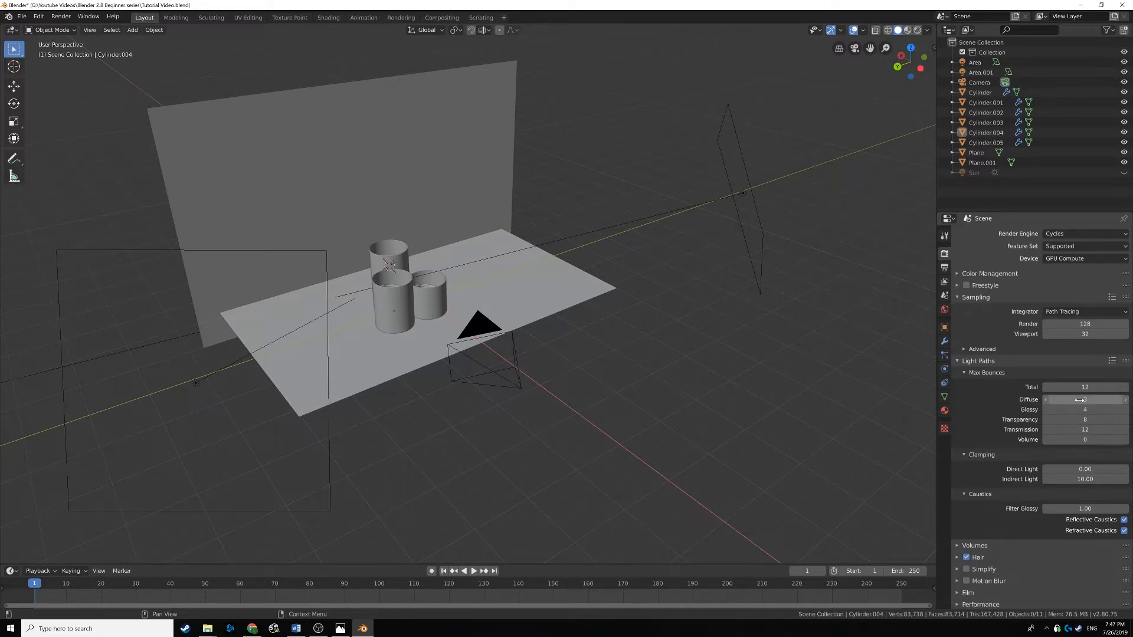
pyautogui.click(1079, 400)
pyautogui.write('2')
pyautogui.press('Return')
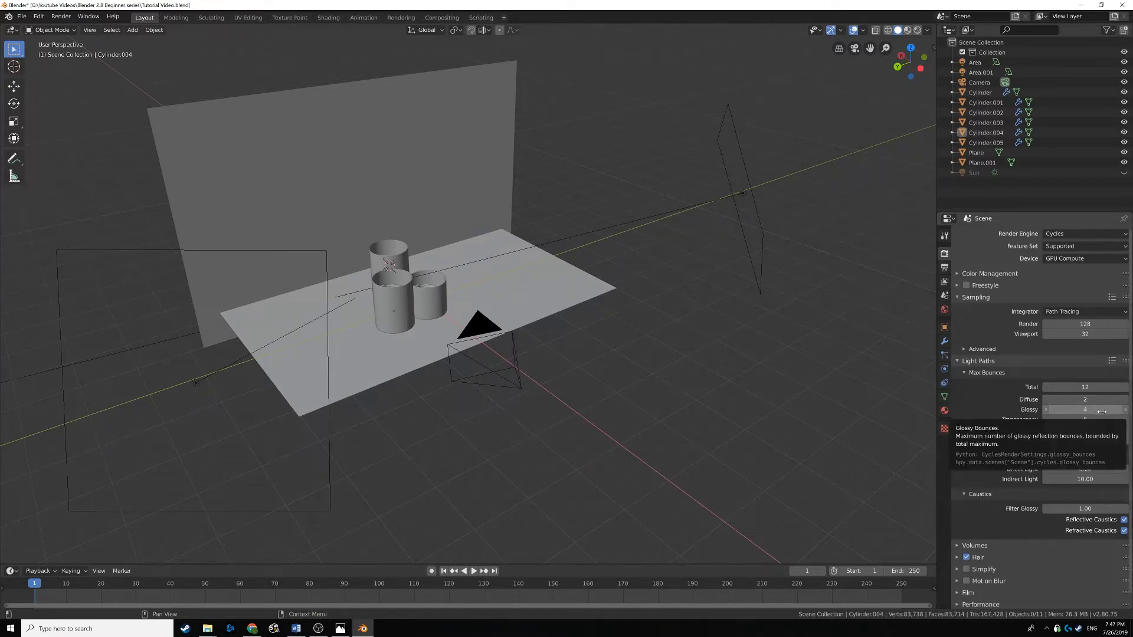
# Set the maximum transparency light bounces to 2, then collapse the light path settings.
pyautogui.click(1086, 420)
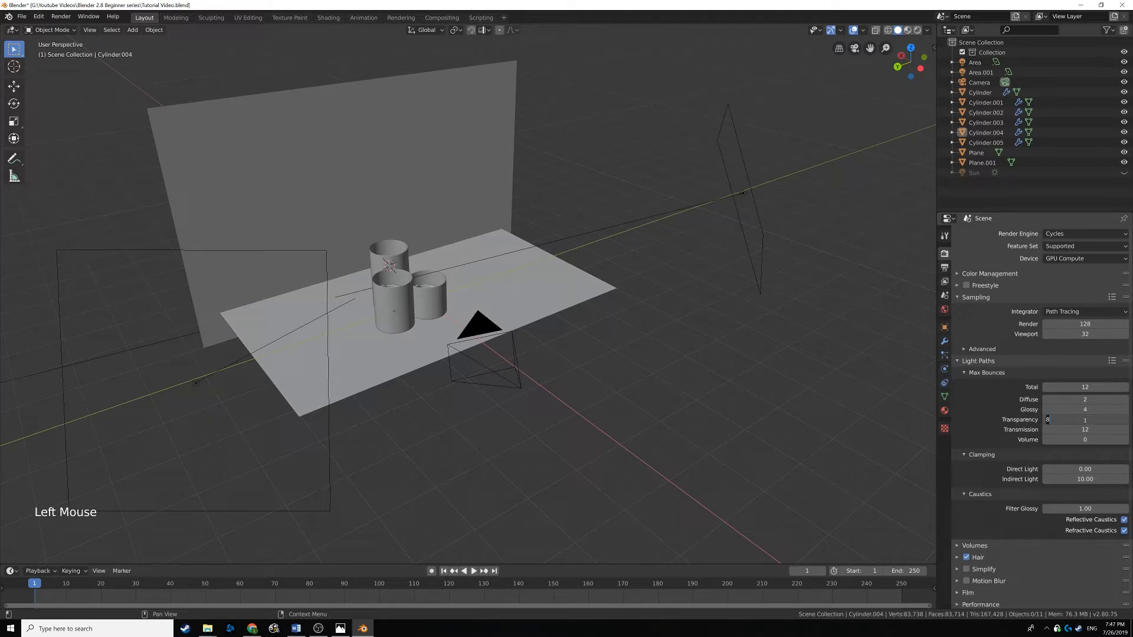
pyautogui.write('2')
pyautogui.press('Return')
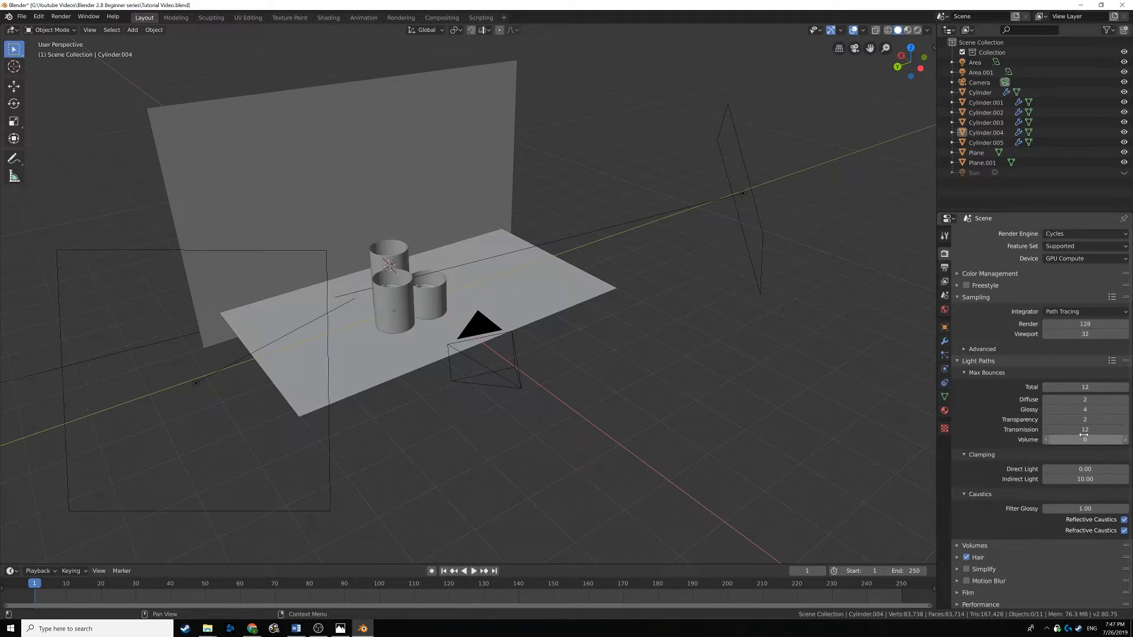
pyautogui.click(1089, 428)
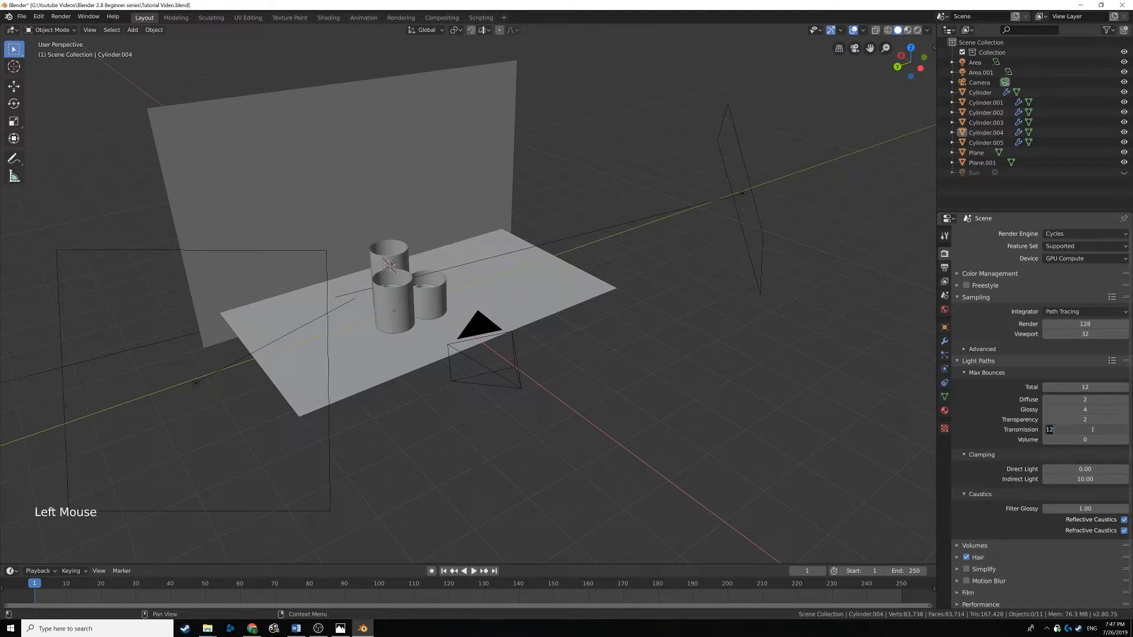
pyautogui.click(987, 430)
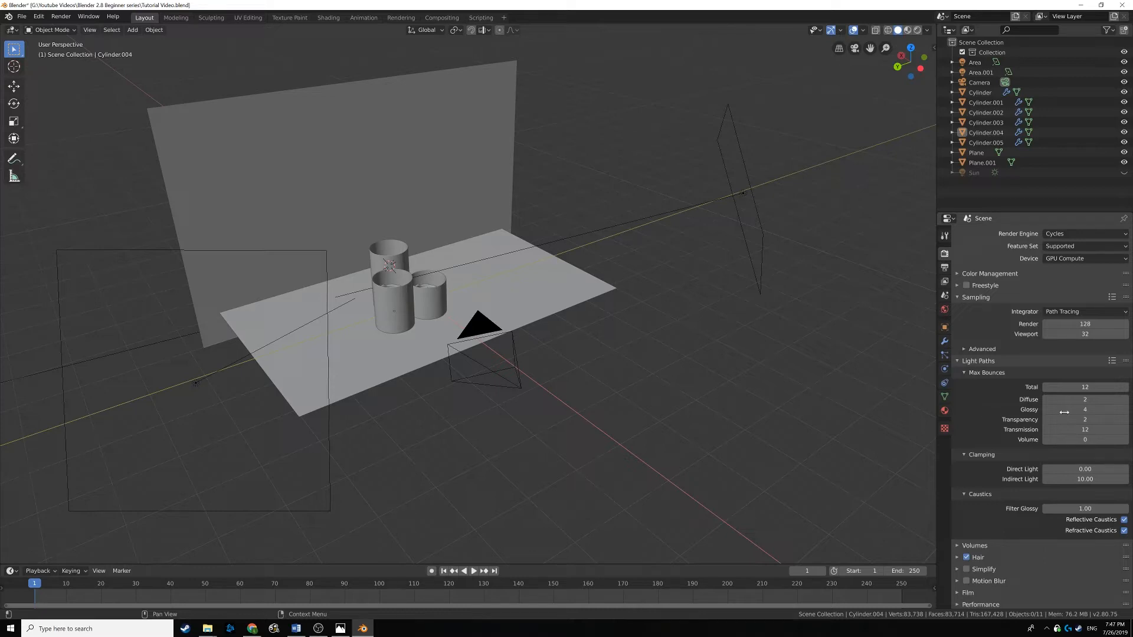
pyautogui.click(968, 361)
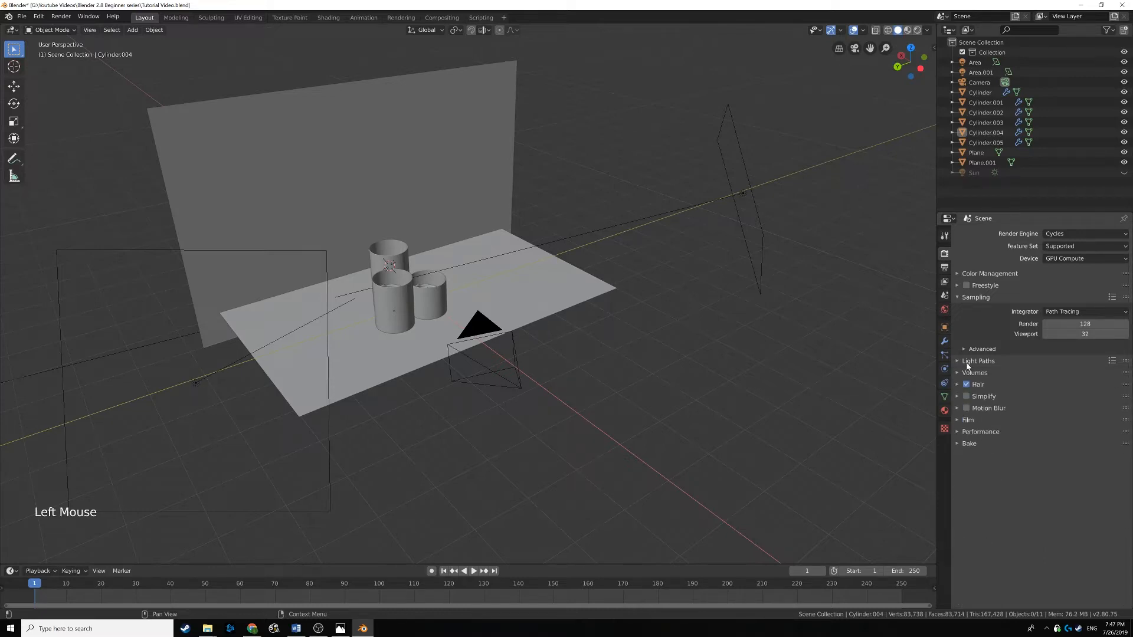
pyautogui.click(958, 434)
pyautogui.click(959, 433)
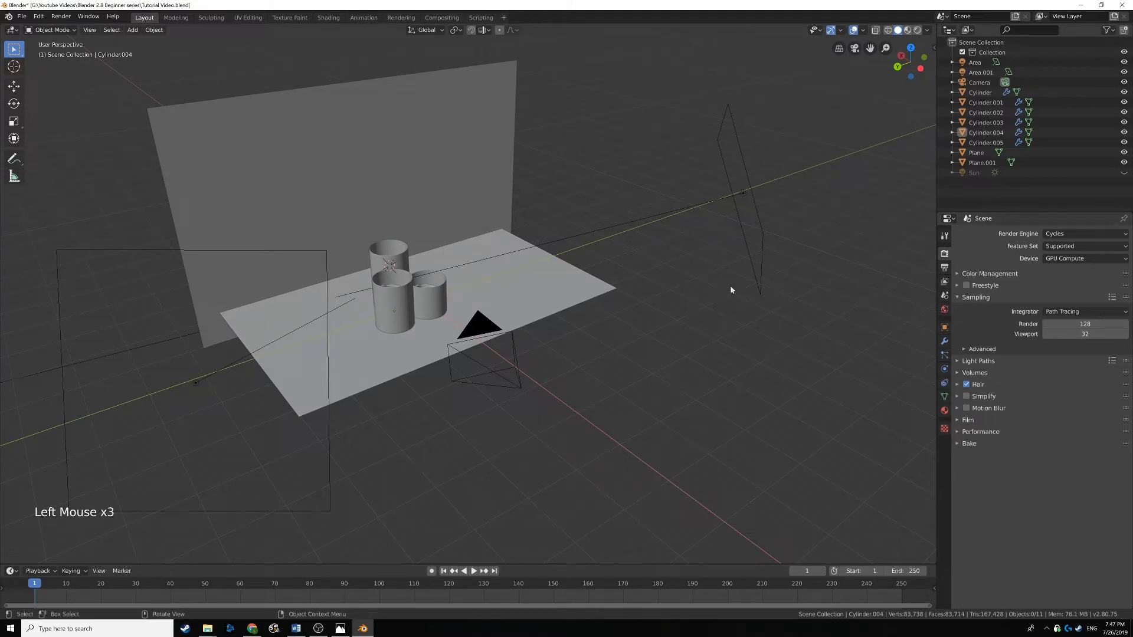
pyautogui.moveTo(733, 286); pyautogui.dragTo(702, 290, button='middle')
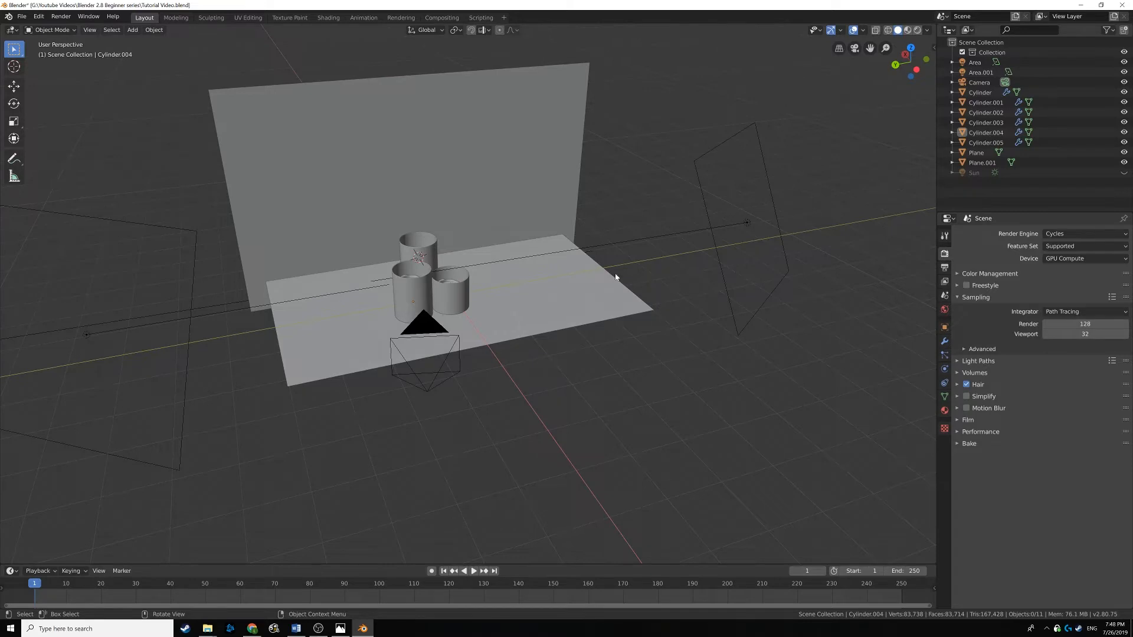
pyautogui.moveTo(562, 265); pyautogui.dragTo(546, 253, button='middle')
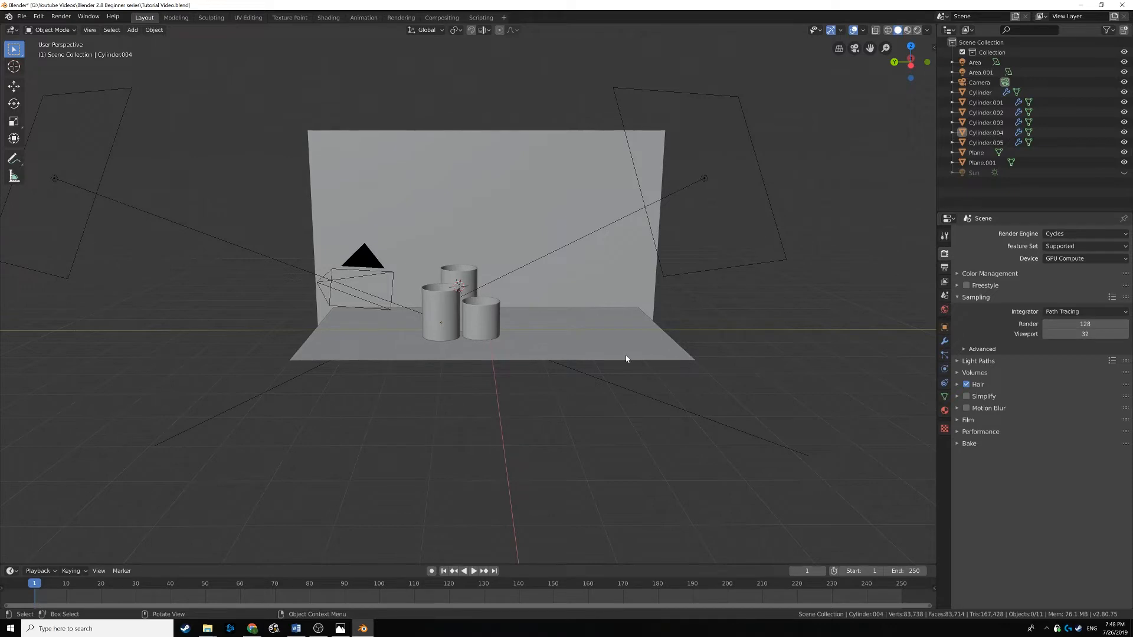
pyautogui.press('F12')
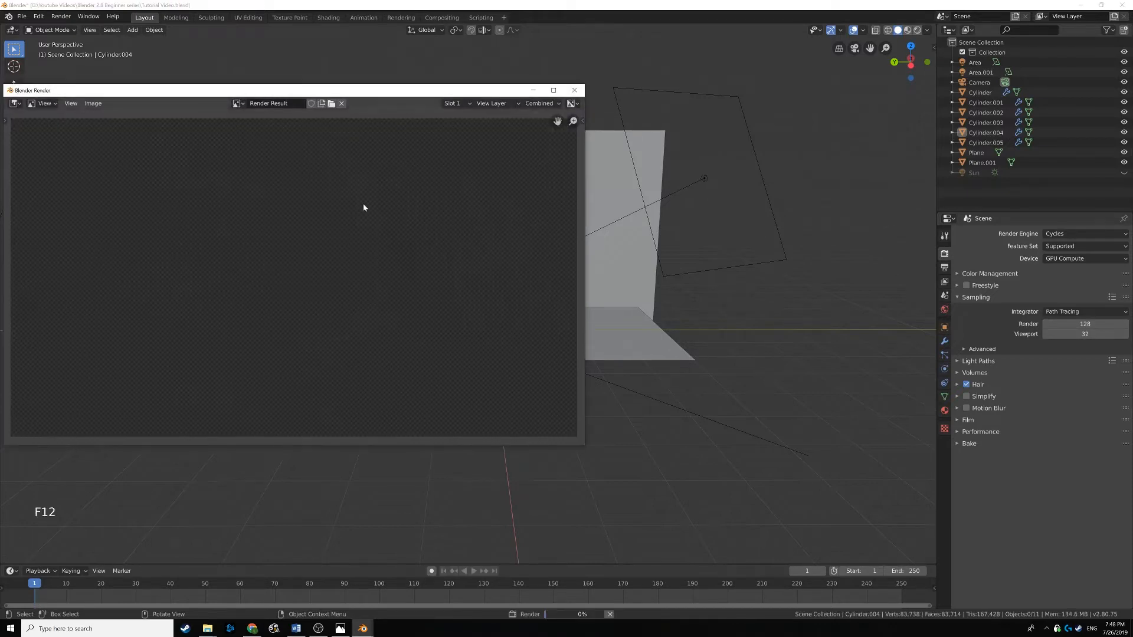
pyautogui.click(574, 90)
# Set the output resolution percentage to 50%.
pyautogui.click(944, 268)
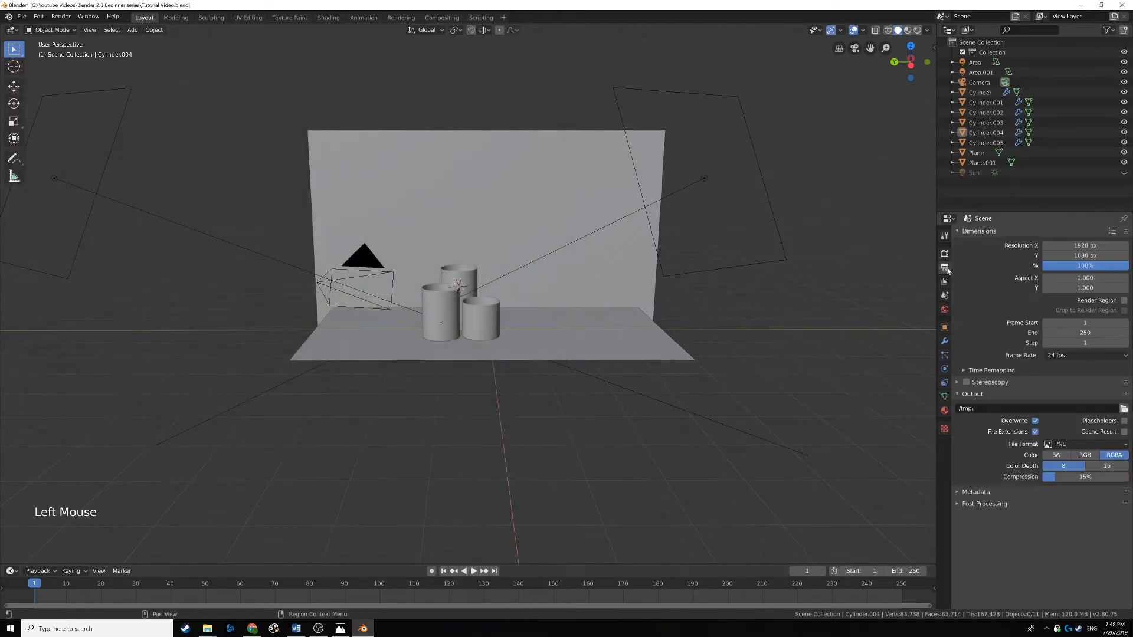
pyautogui.doubleClick(1084, 266)
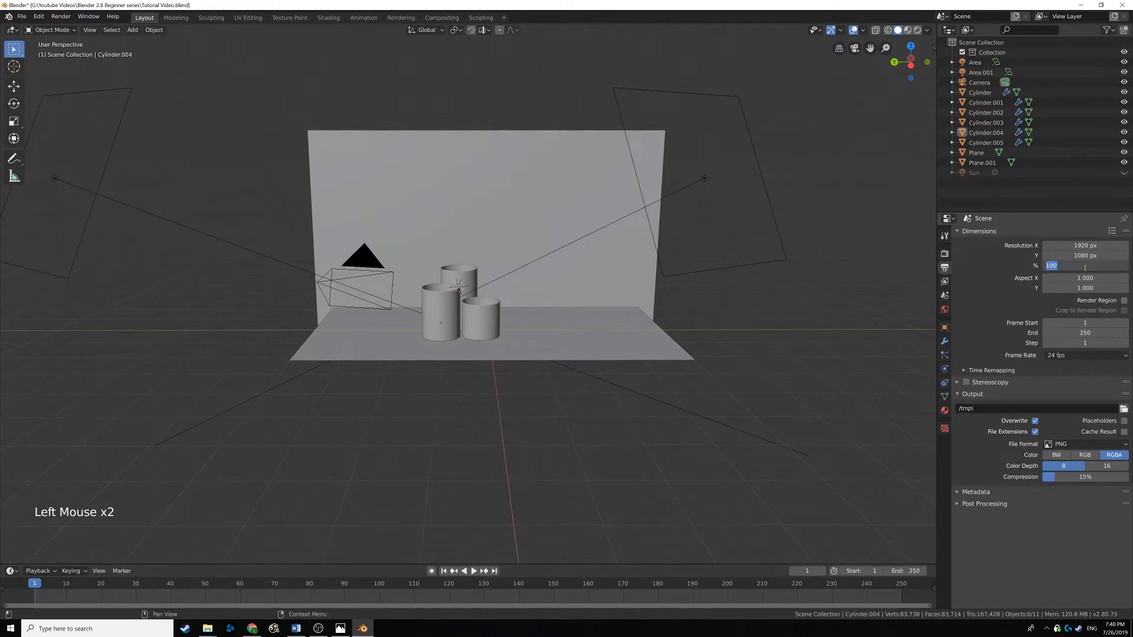
pyautogui.write('50')
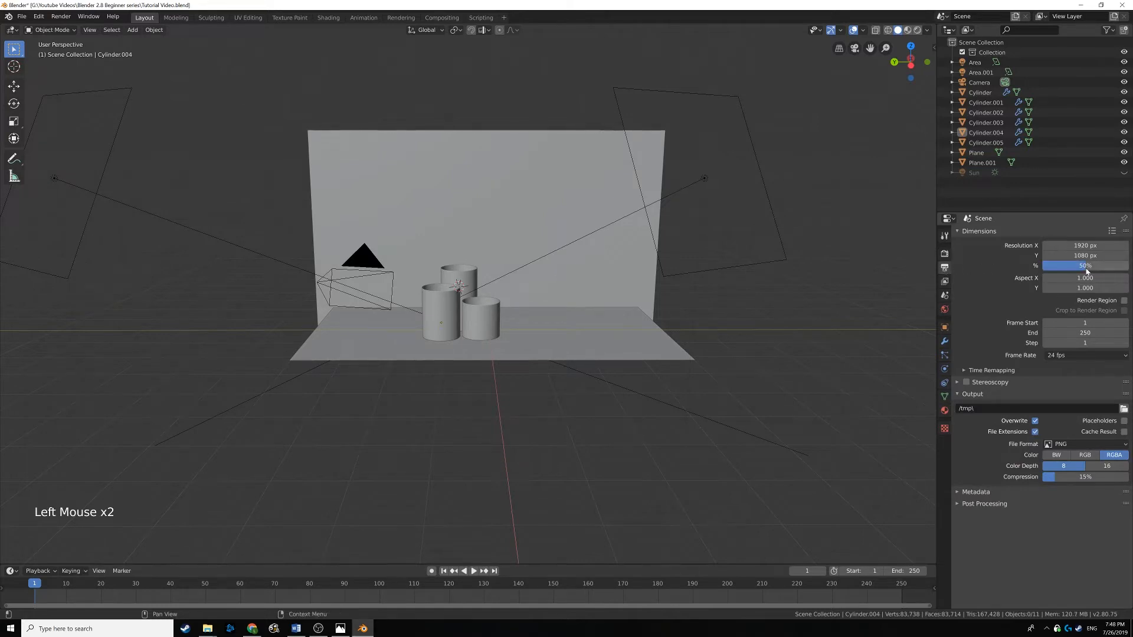
pyautogui.press('Return')
# Render the candle scene, enlarge the render window to inspect the image, and close it.
pyautogui.press('F12')
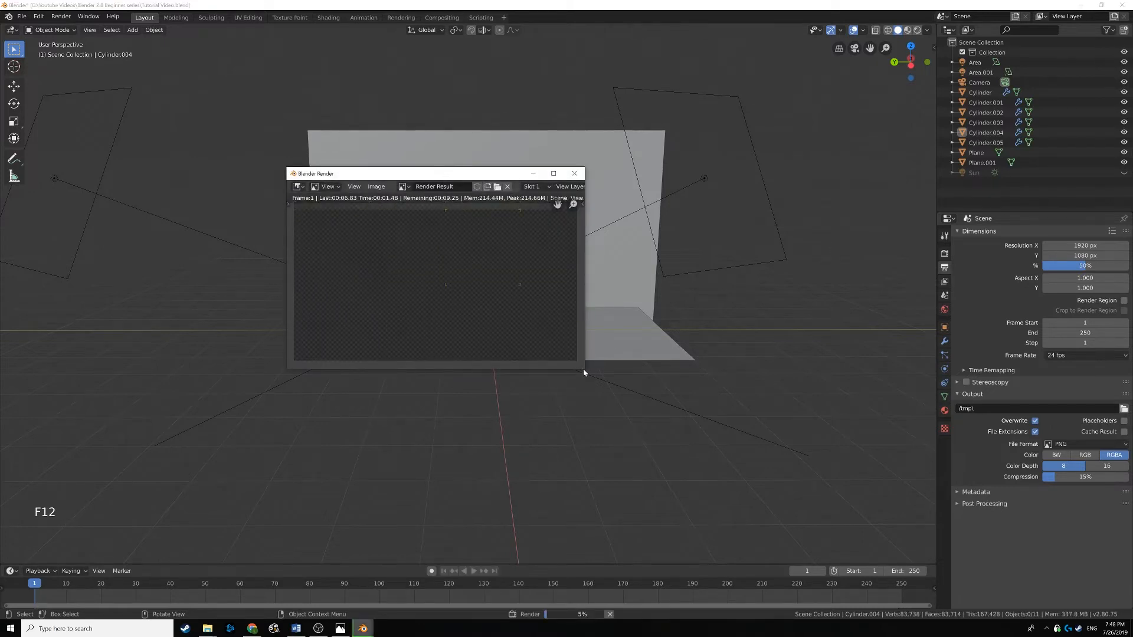
pyautogui.moveTo(585, 371); pyautogui.dragTo(692, 433)
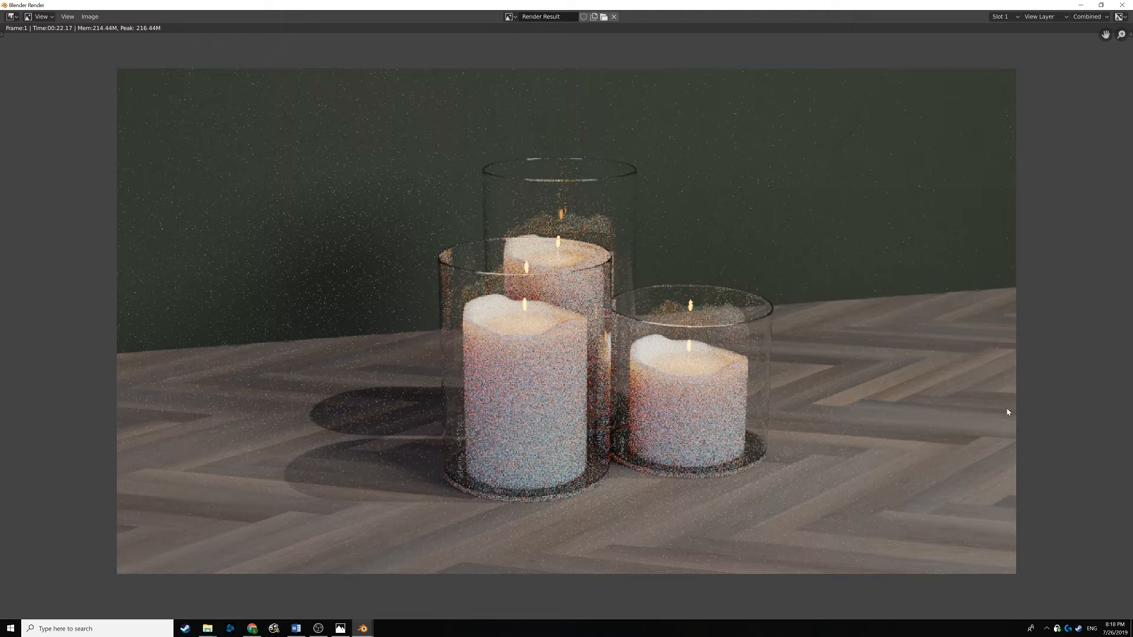
pyautogui.click(1127, 4)
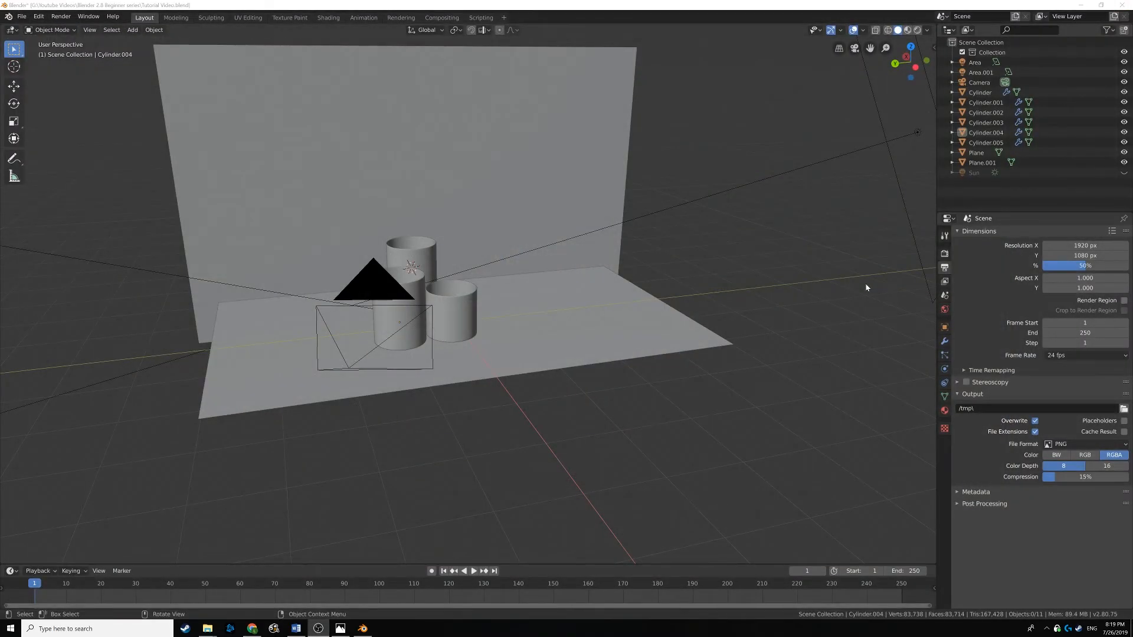
pyautogui.scroll(-3, 588, 341)
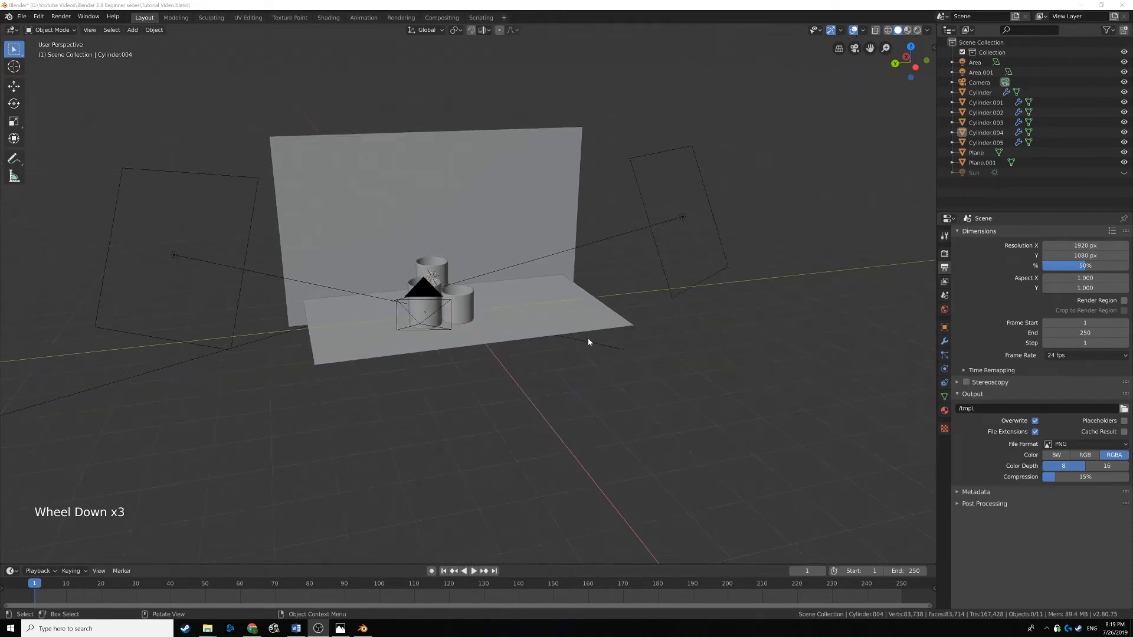
pyautogui.scroll(6, 483, 297)
pyautogui.moveTo(483, 296); pyautogui.dragTo(495, 297, button='middle')
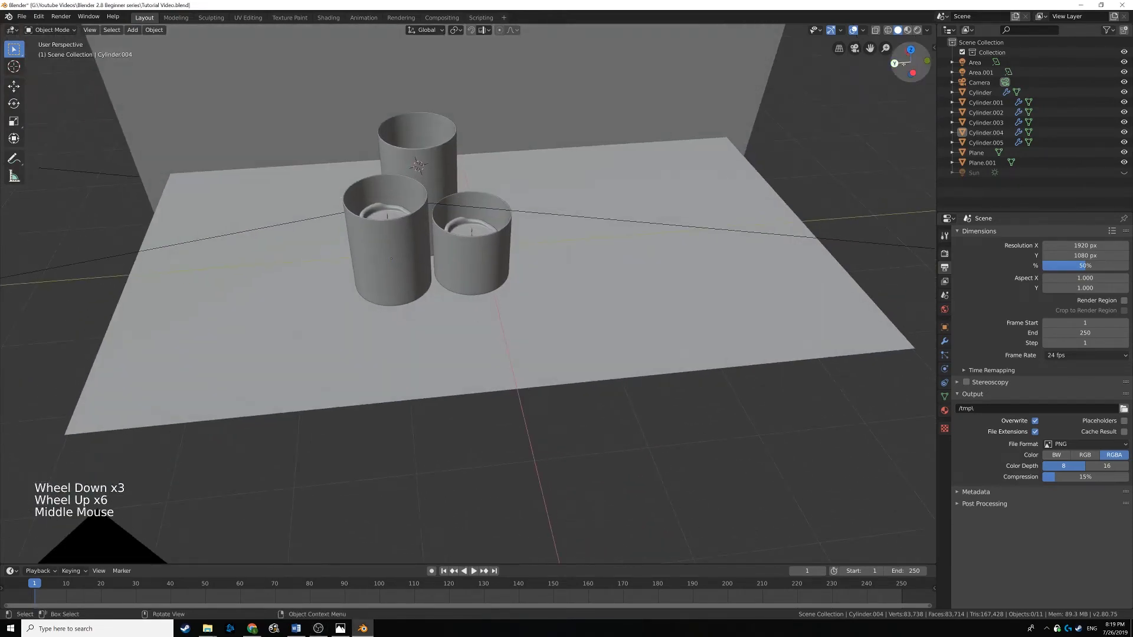
# Preview the candle scene with rendered viewport shading, then return the viewport to solid shading.
pyautogui.click(916, 31)
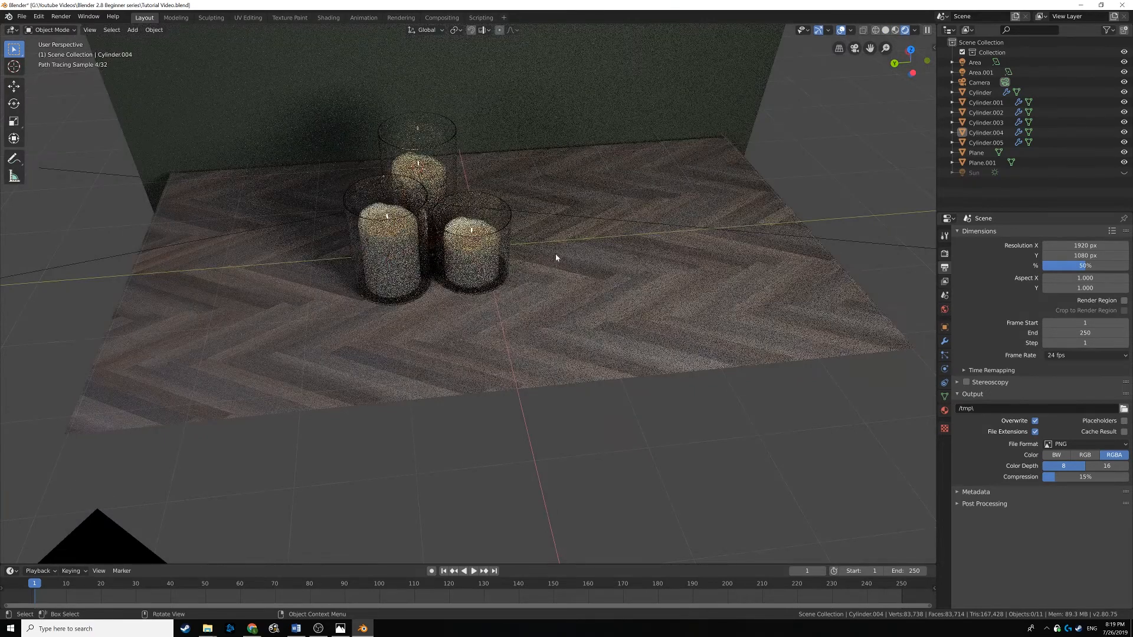
pyautogui.click(885, 30)
pyautogui.moveTo(554, 283); pyautogui.dragTo(553, 246, button='middle')
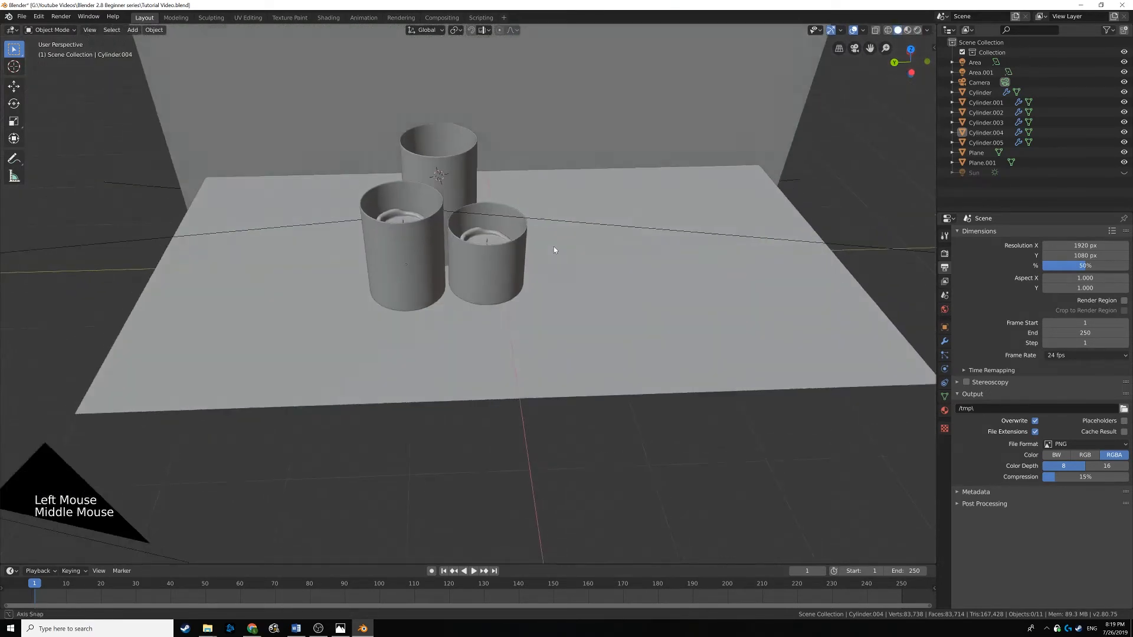
pyautogui.scroll(-3, 553, 243)
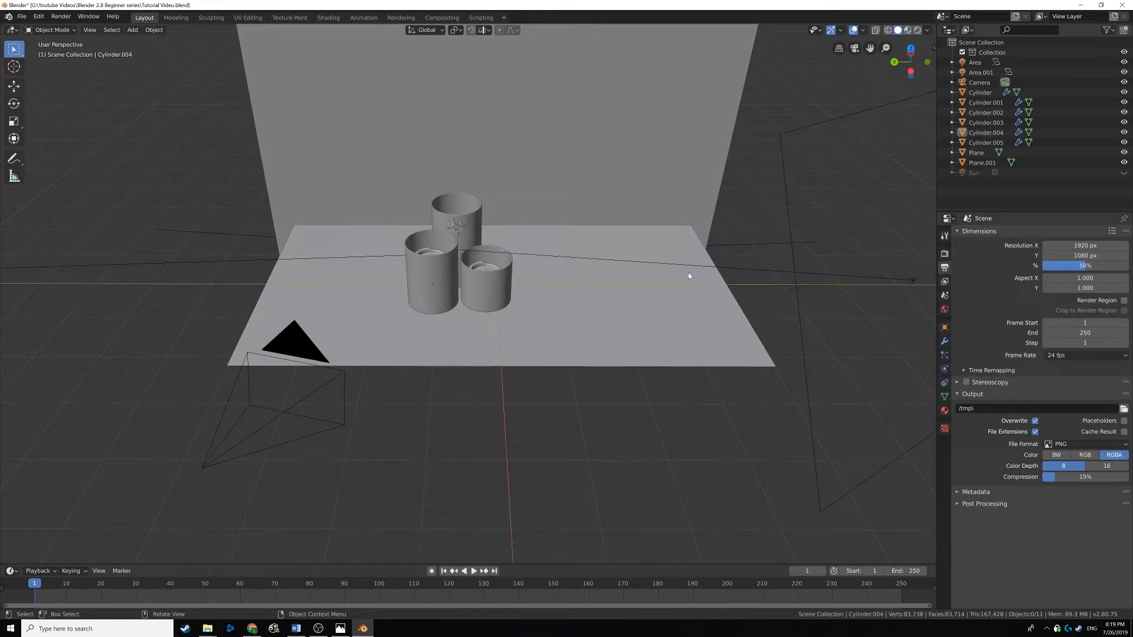
# Set the Cycles render sample count to 300 in the sampling settings.
pyautogui.click(944, 253)
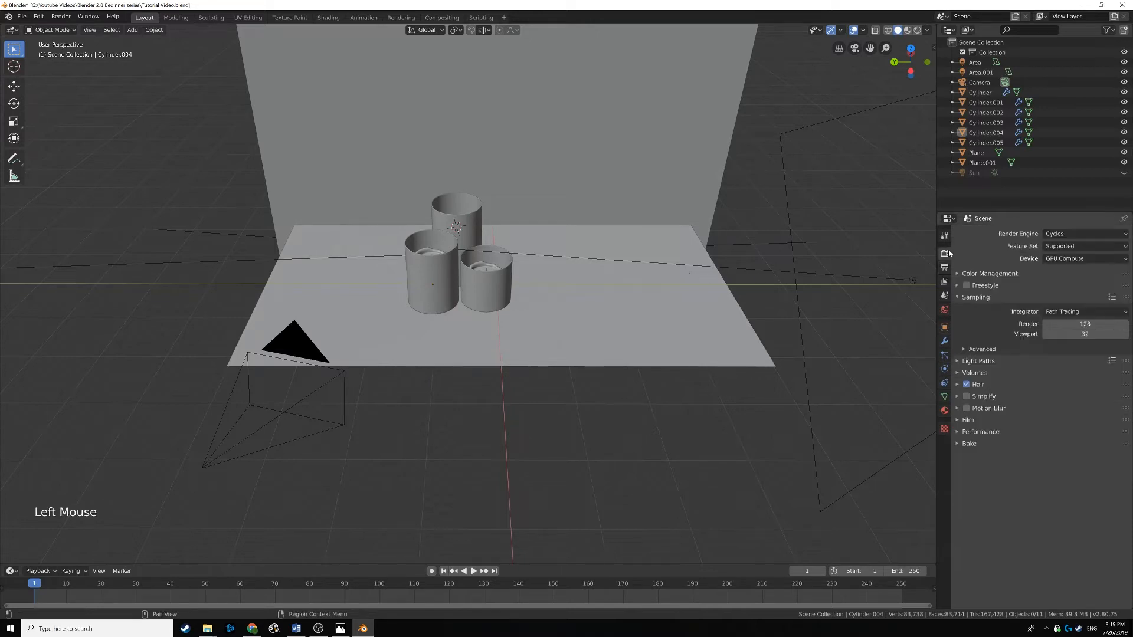
pyautogui.doubleClick(1057, 324)
pyautogui.write('300')
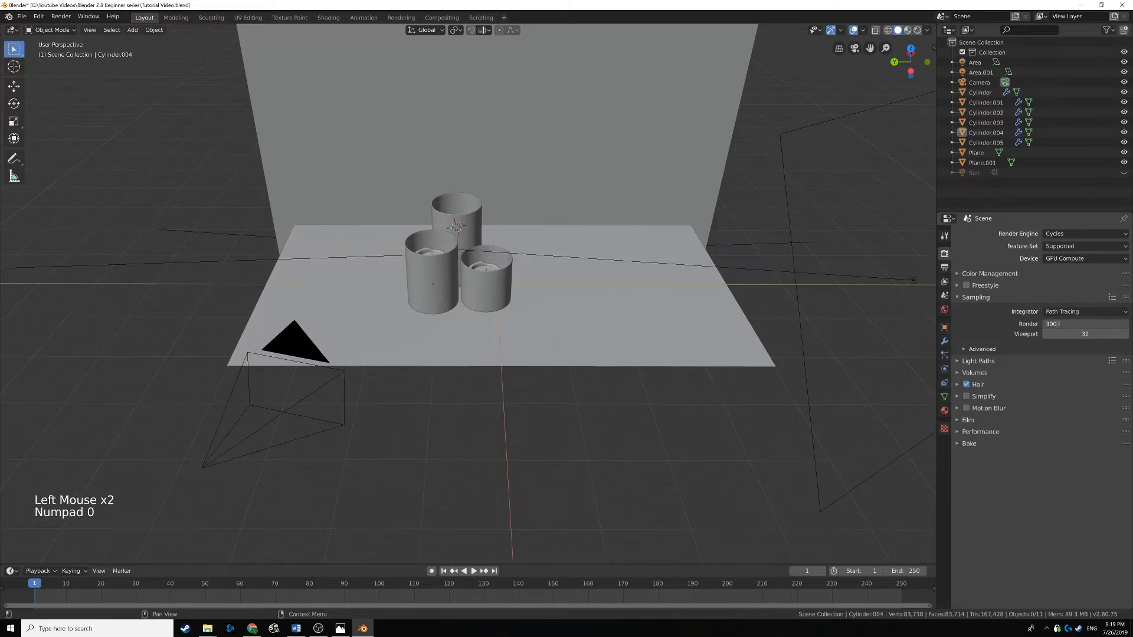
pyautogui.press('Return')
# Set the output resolution percentage to 75% and save the file.
pyautogui.click(945, 267)
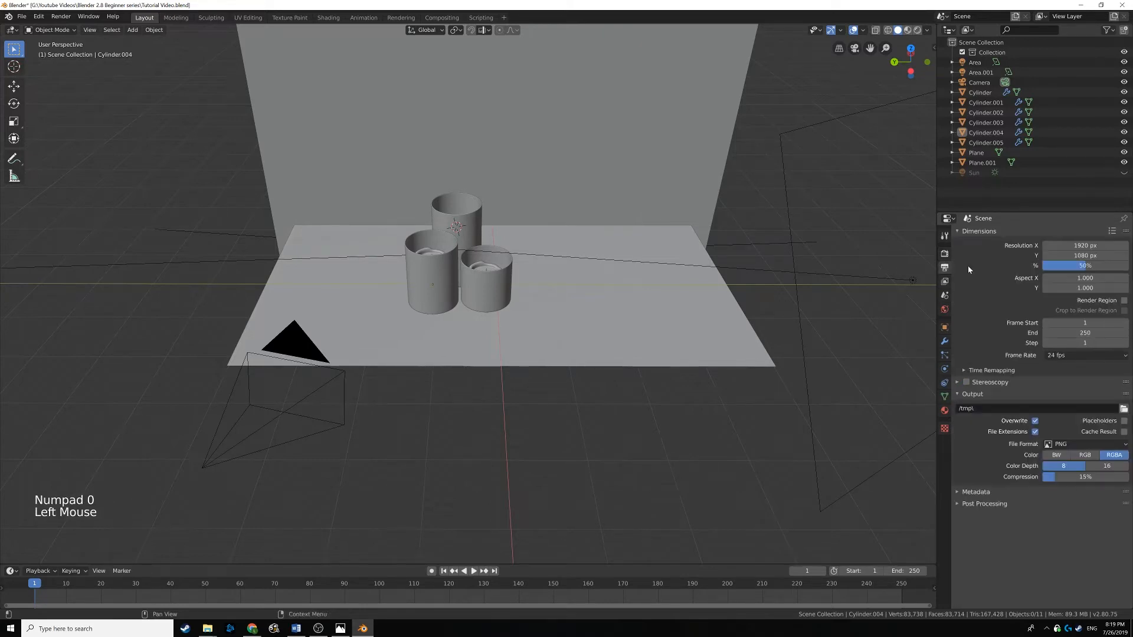
pyautogui.doubleClick(1072, 265)
pyautogui.write('75')
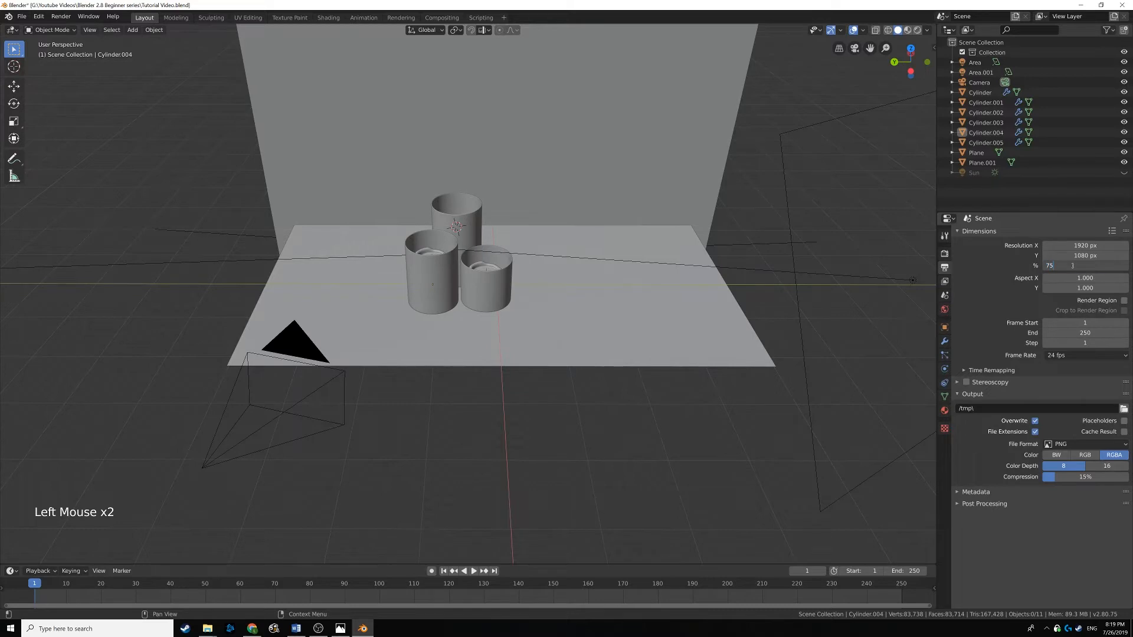
pyautogui.press('Return')
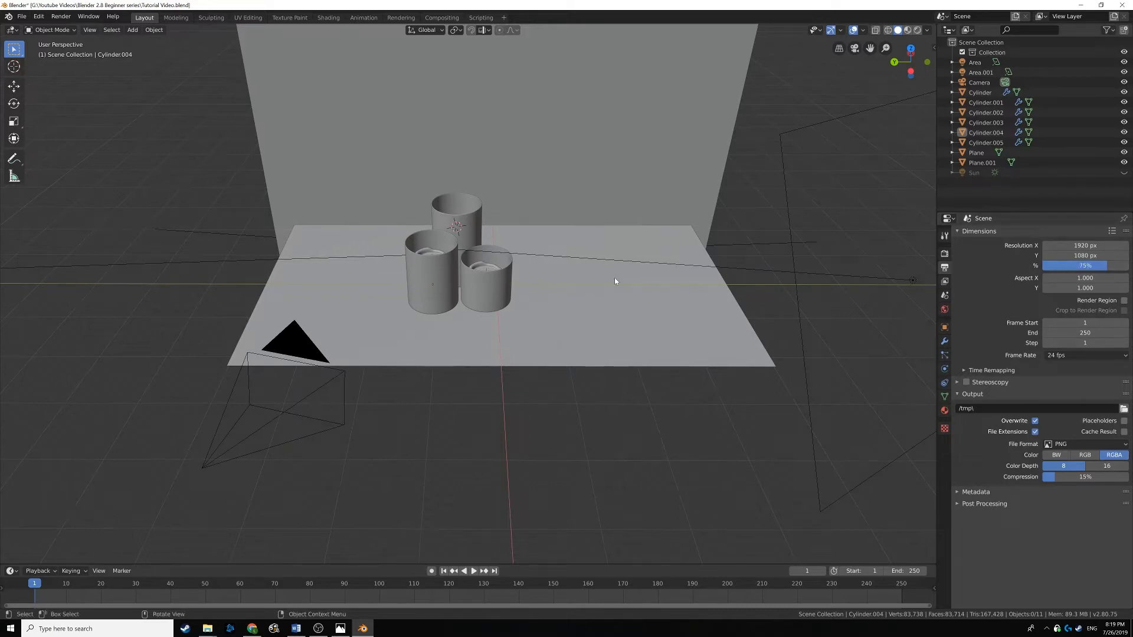
pyautogui.hotkey('ctrl', 's')
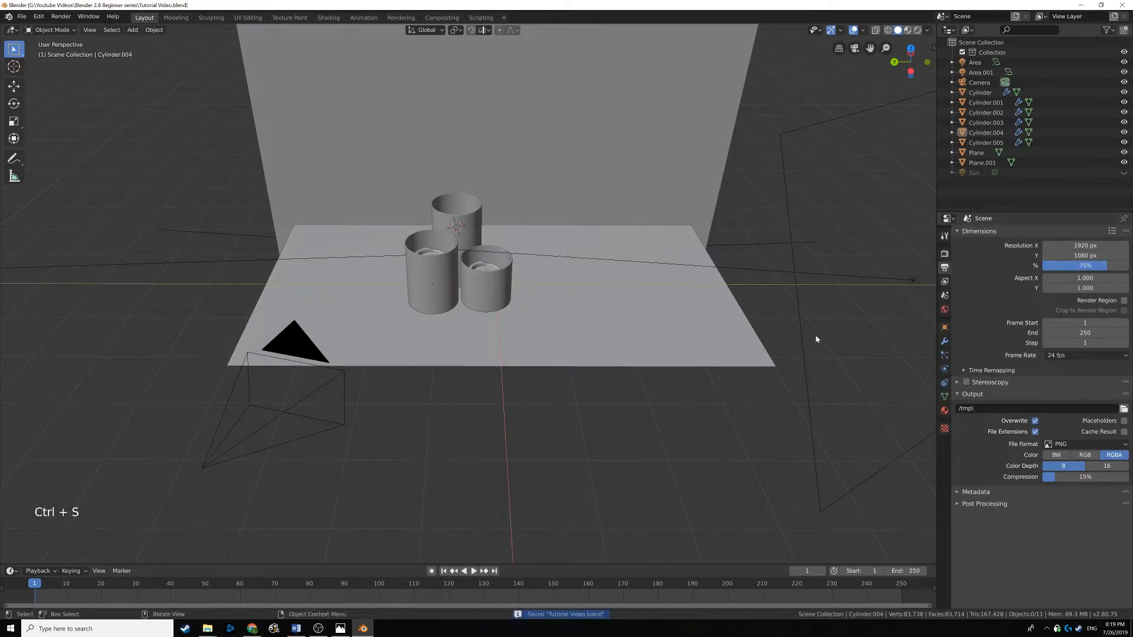
# Enable denoising for the view layer, leaving its detailed settings collapsed.
pyautogui.click(944, 282)
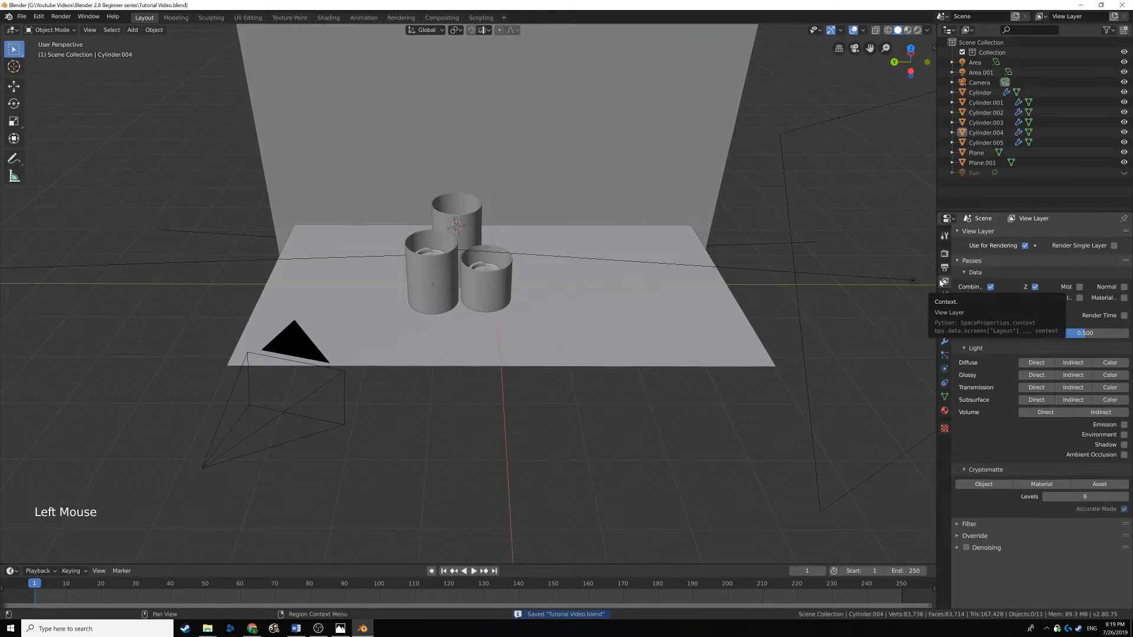
pyautogui.click(966, 547)
pyautogui.click(957, 549)
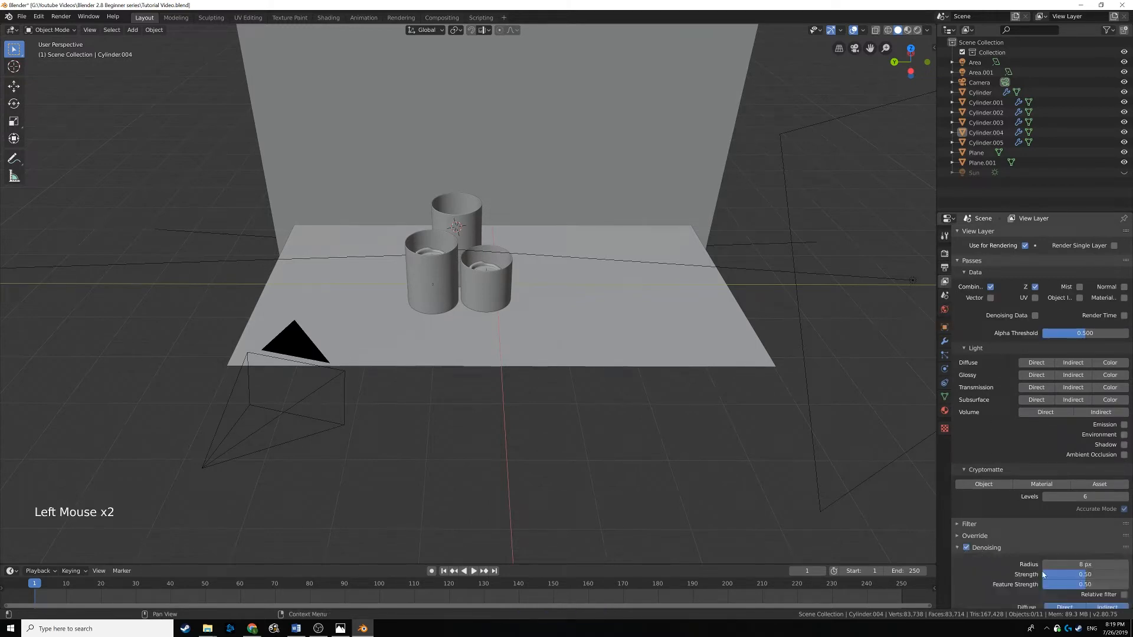
pyautogui.click(960, 552)
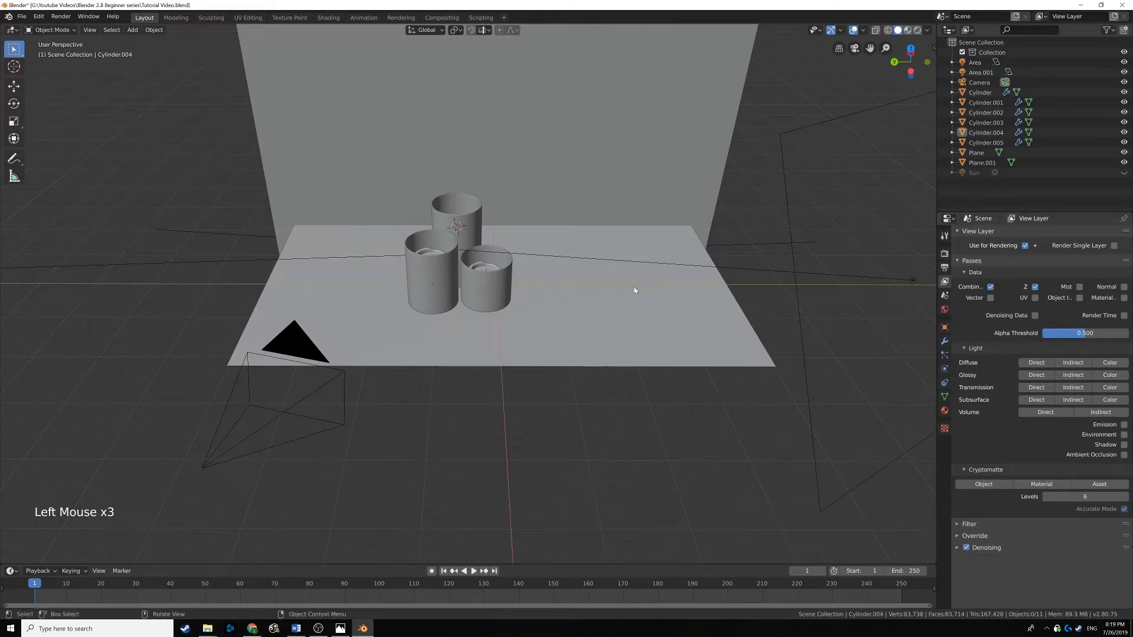
# Render the candle scene and enlarge the render window to fill the screen.
pyautogui.moveTo(540, 208); pyautogui.dragTo(536, 207, button='middle')
pyautogui.press('F12')
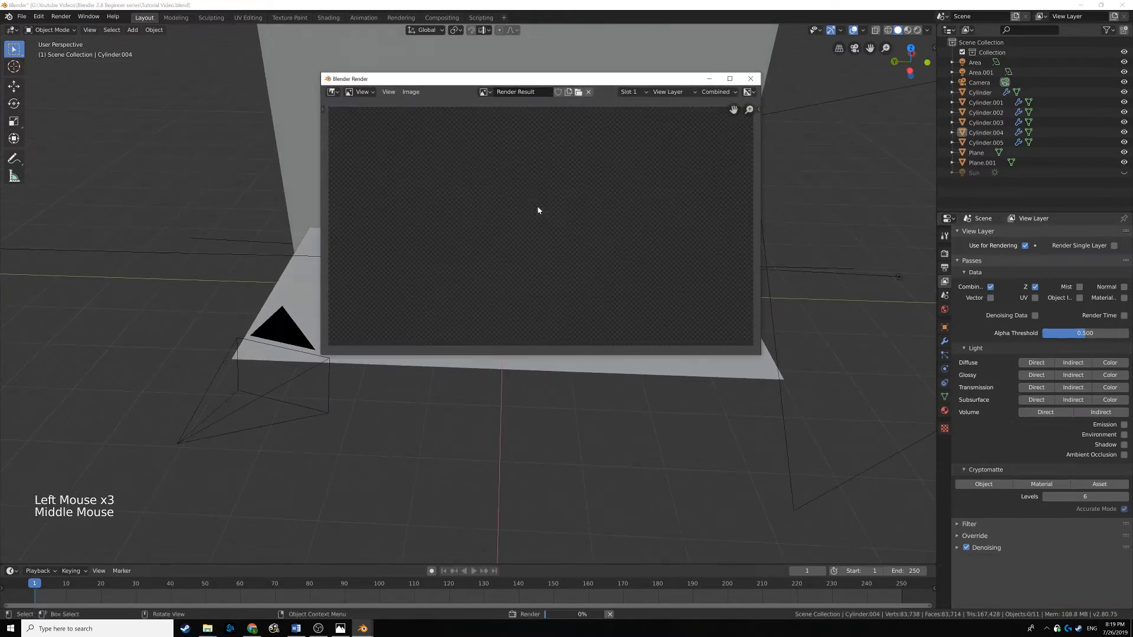
pyautogui.moveTo(565, 75); pyautogui.dragTo(566, 3)
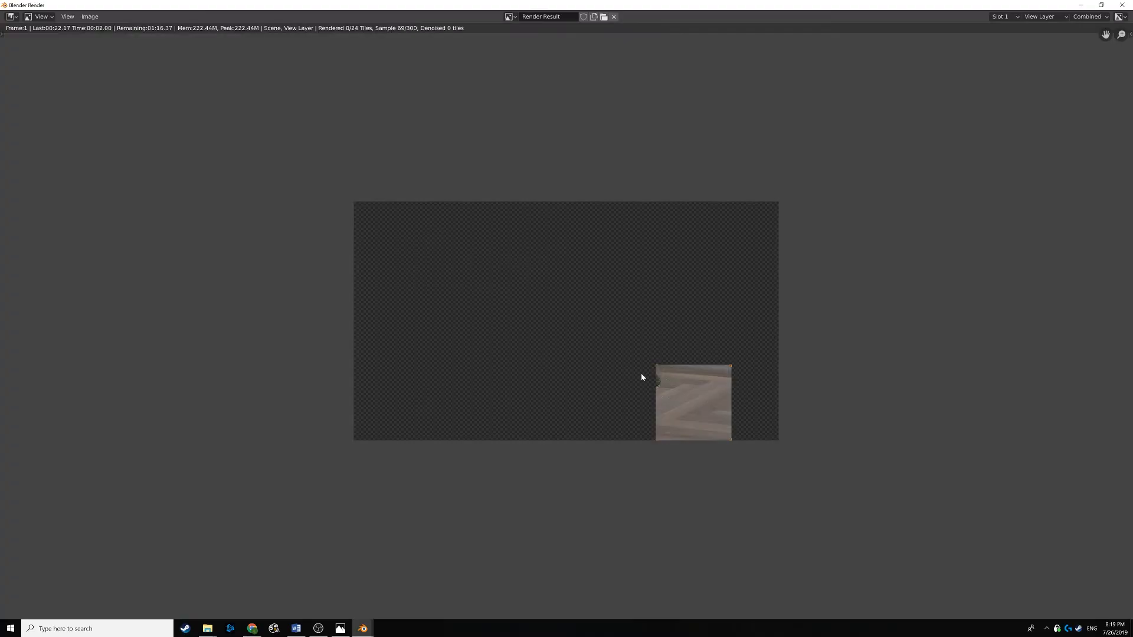
# Examine the noise and denoised tiles around the tall rear candle and its glass while the render progresses.
pyautogui.scroll(3, 640, 380)
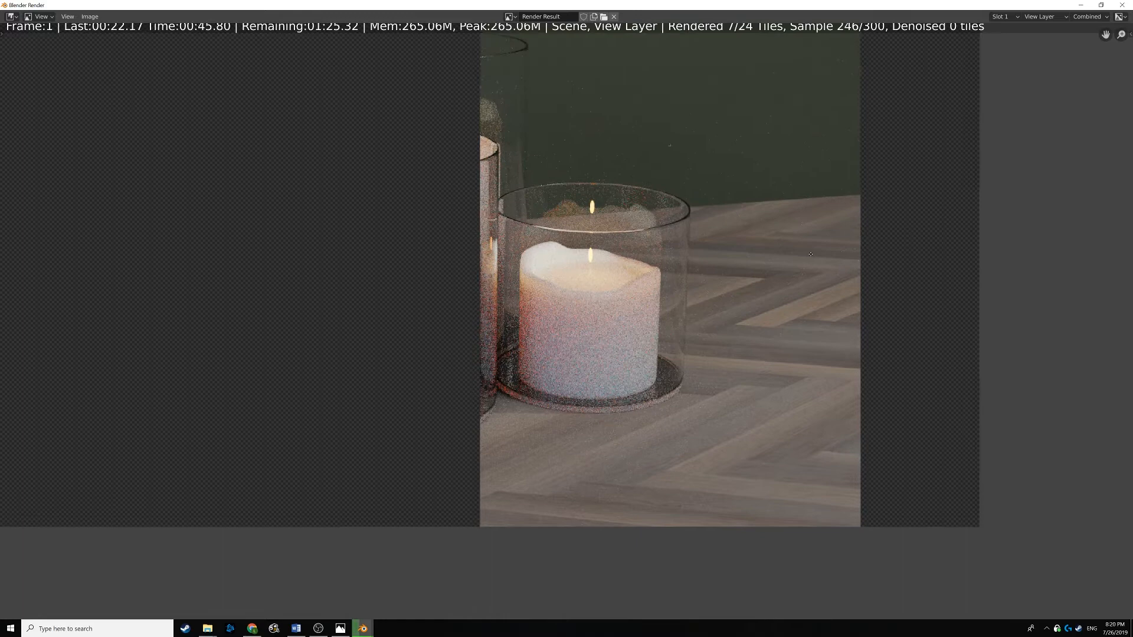
pyautogui.scroll(3, 789, 244)
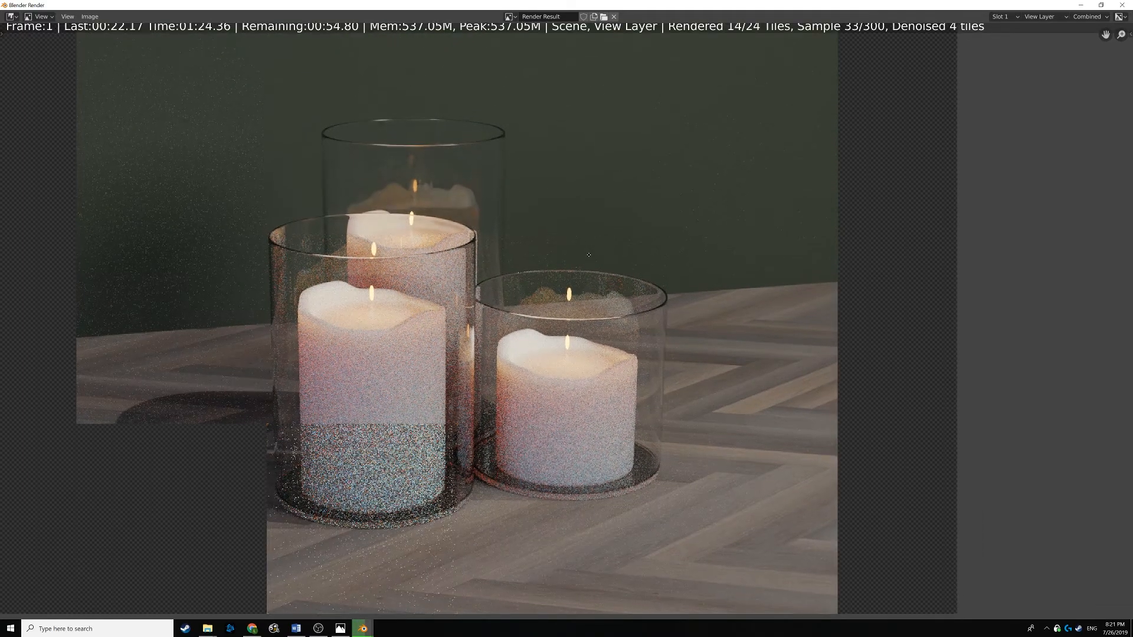
pyautogui.moveTo(590, 236); pyautogui.dragTo(615, 330, button='middle')
pyautogui.scroll(2, 616, 329)
pyautogui.moveTo(446, 223); pyautogui.dragTo(505, 259, button='middle')
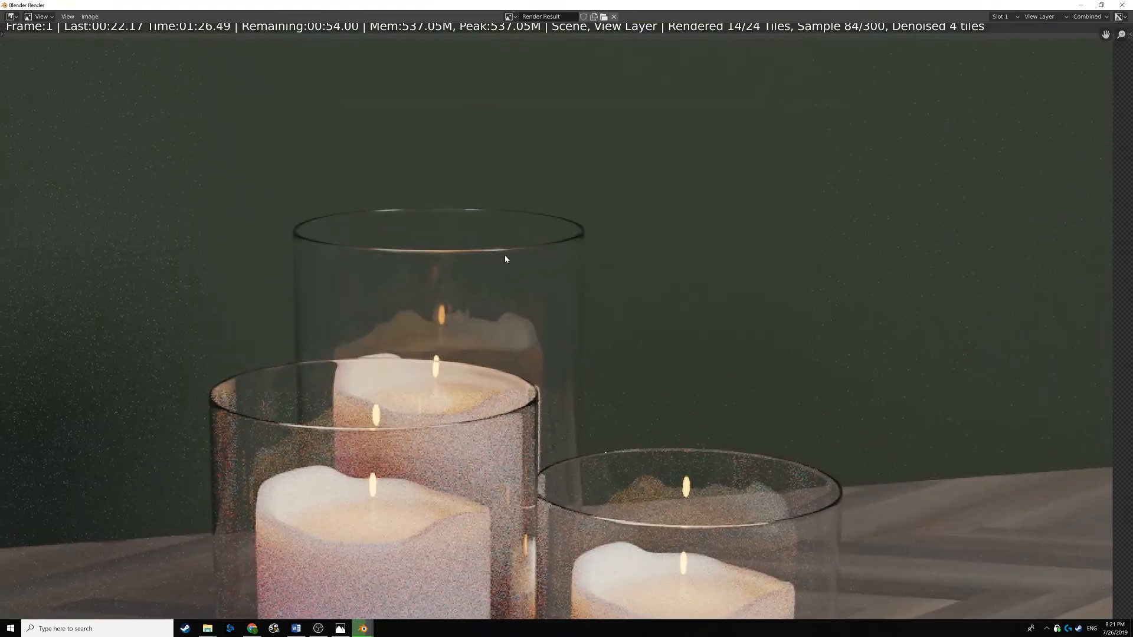
pyautogui.moveTo(567, 316); pyautogui.dragTo(512, 364, button='middle')
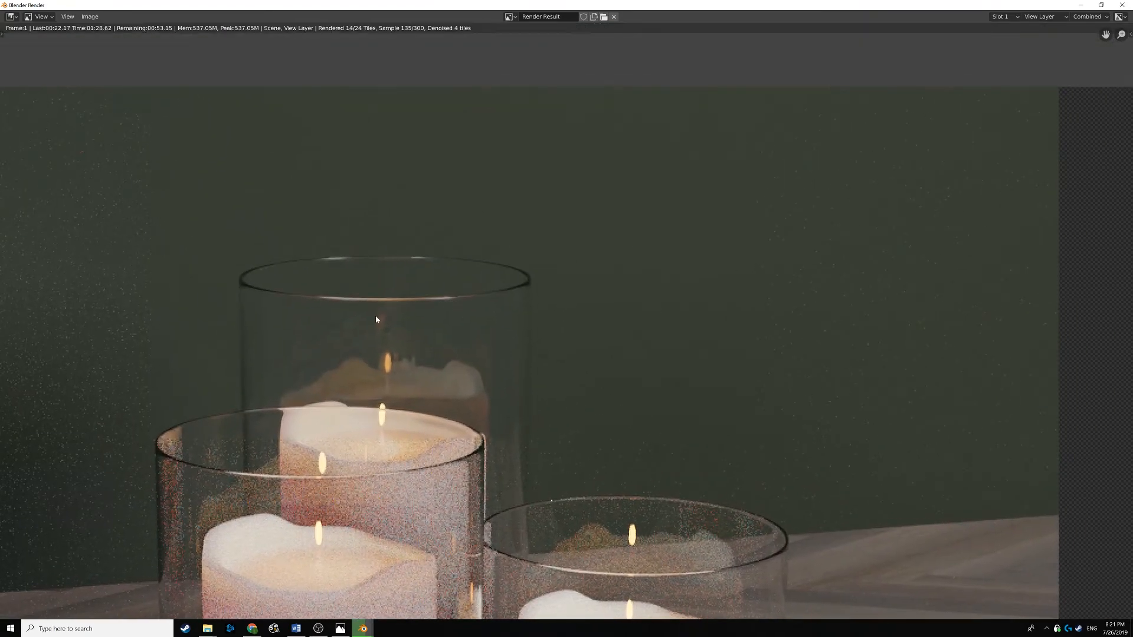
pyautogui.moveTo(267, 346); pyautogui.dragTo(585, 315, button='middle')
pyautogui.scroll(3, 586, 318)
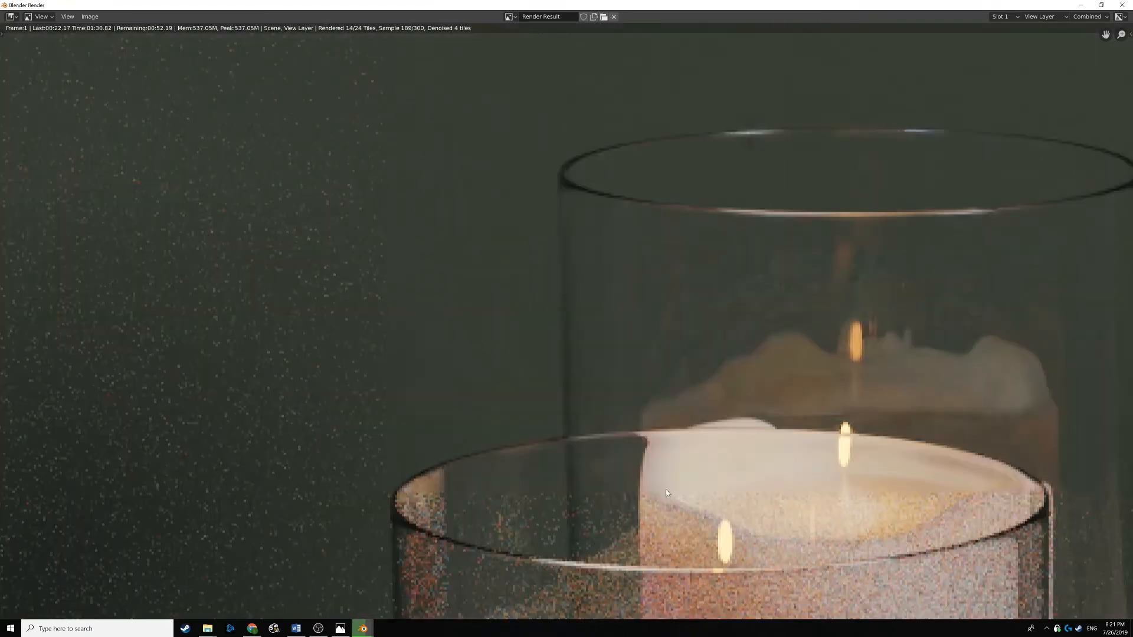
pyautogui.scroll(-3, 561, 309)
pyautogui.scroll(5, 562, 318)
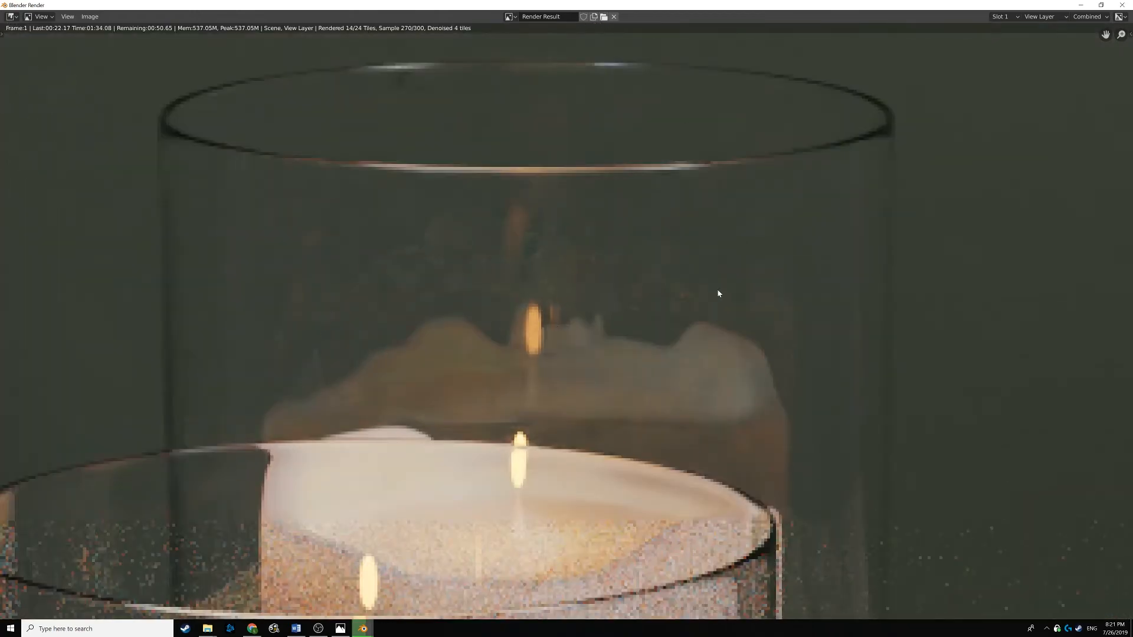
pyautogui.scroll(-7, 718, 293)
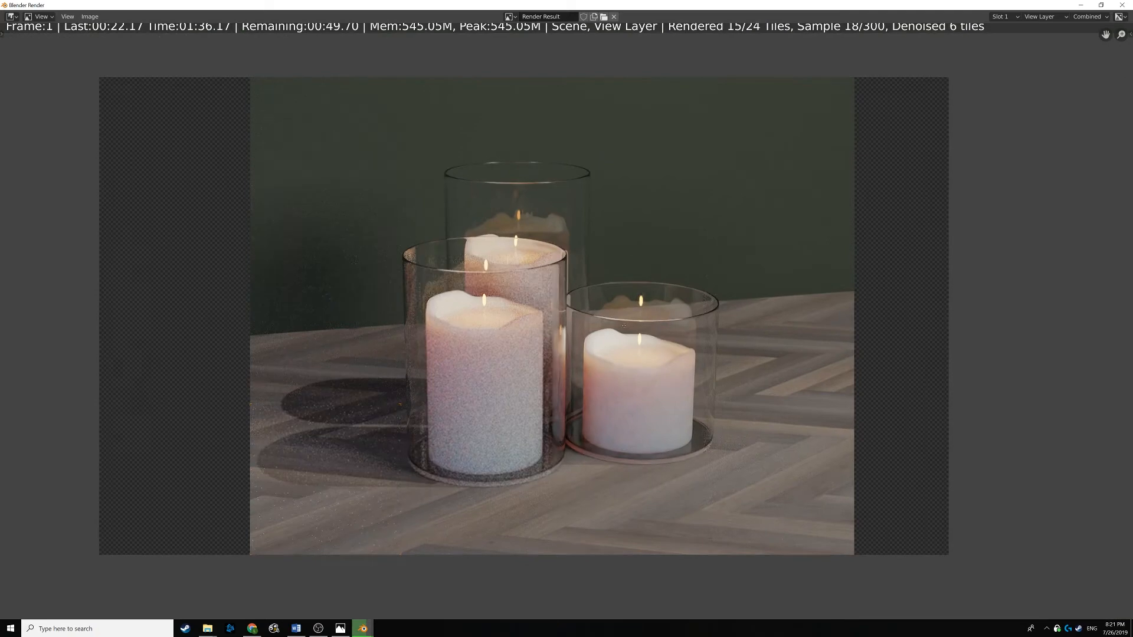
# Inspect the denoised wax and glass of the front candles until the render finishes, then close the render window.
pyautogui.scroll(2, 624, 325)
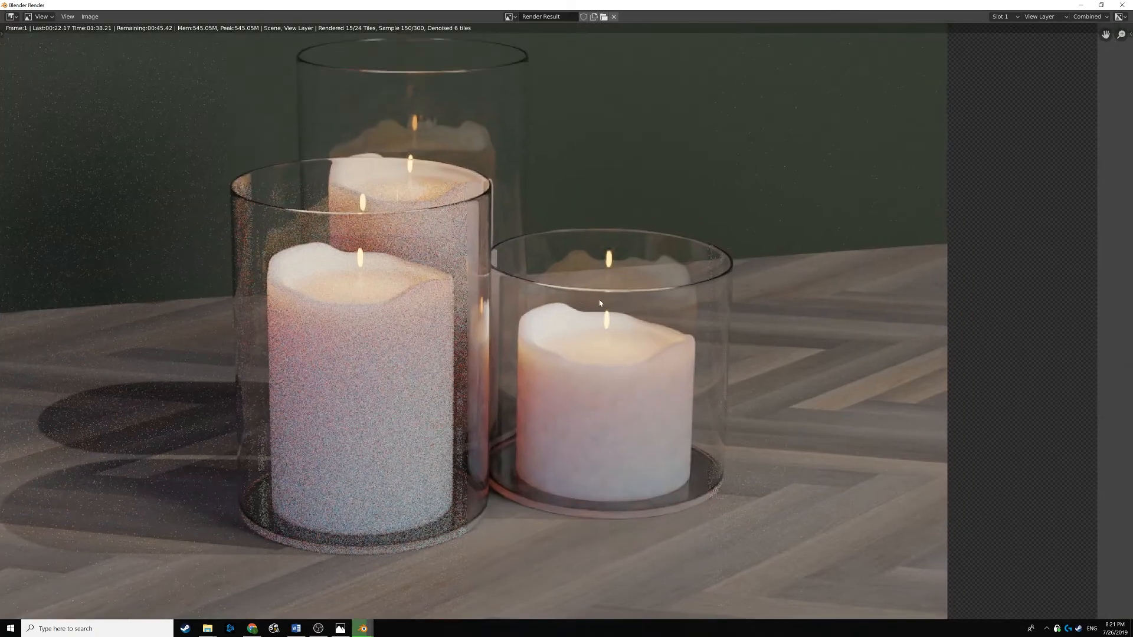
pyautogui.moveTo(587, 335); pyautogui.dragTo(544, 293, button='middle')
pyautogui.scroll(2, 543, 292)
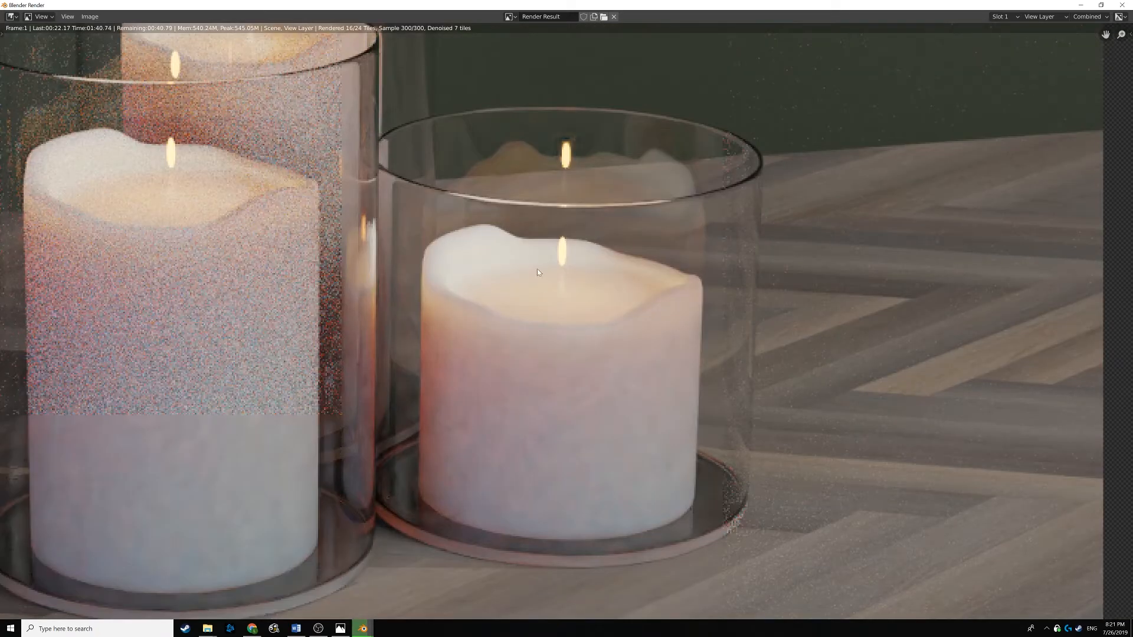
pyautogui.scroll(-2, 531, 253)
pyautogui.moveTo(527, 248); pyautogui.dragTo(593, 287, button='middle')
pyautogui.scroll(-2, 614, 319)
pyautogui.scroll(1, 608, 259)
pyautogui.moveTo(630, 171); pyautogui.dragTo(649, 216, button='middle')
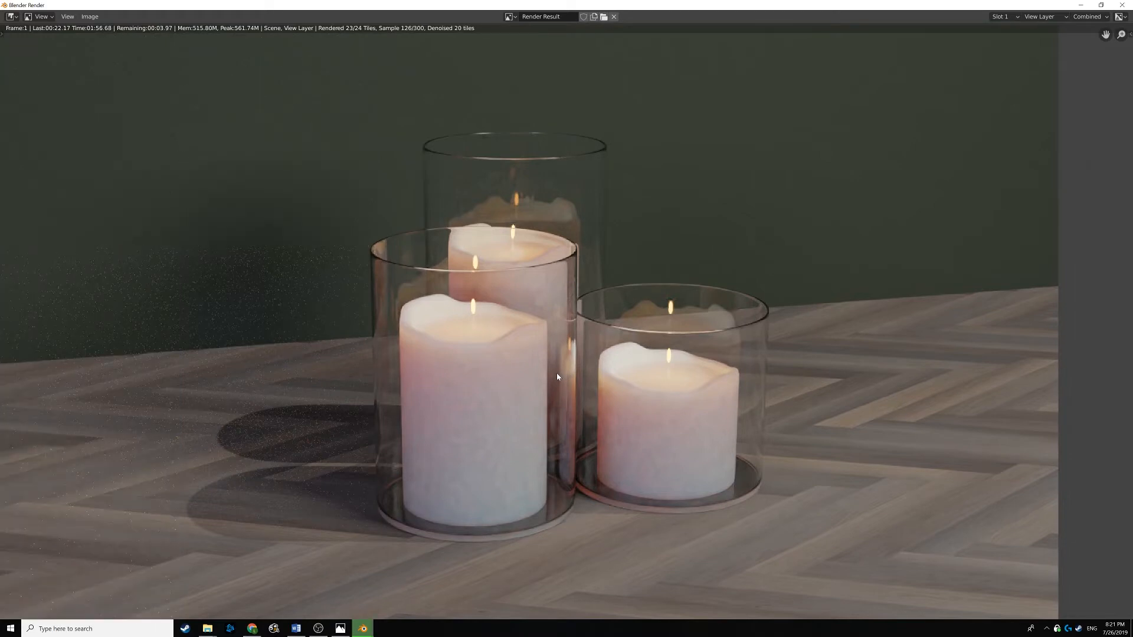
pyautogui.scroll(-2, 513, 361)
pyautogui.scroll(1, 518, 361)
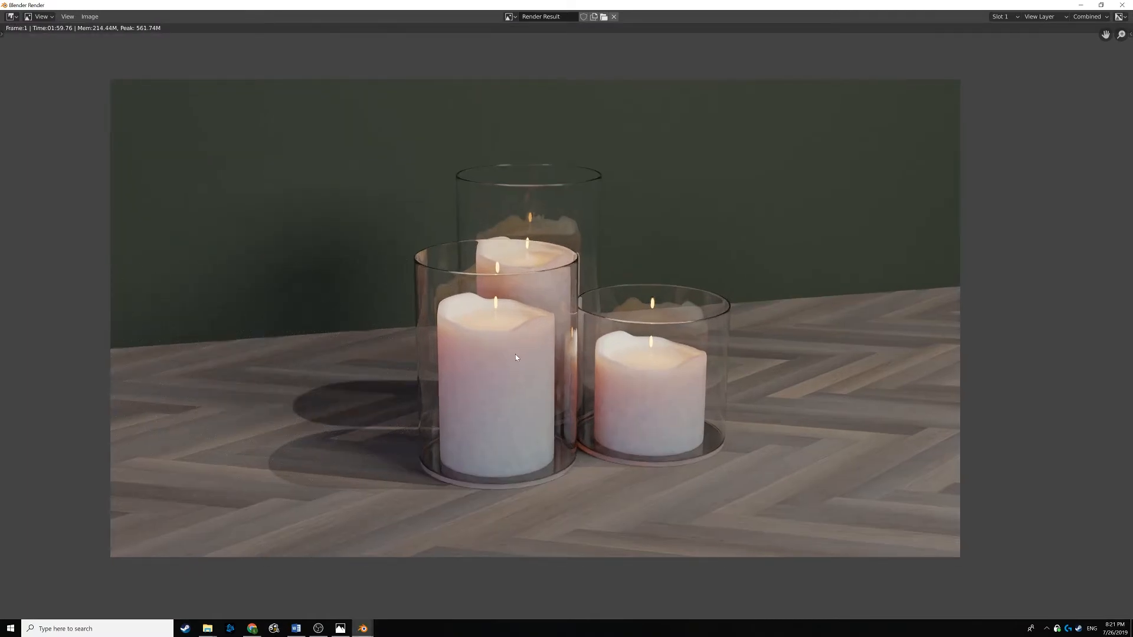
pyautogui.click(1121, 5)
# Unhide the hidden sun light above the candles and delete it from the scene.
pyautogui.moveTo(554, 177); pyautogui.dragTo(588, 152, button='middle')
pyautogui.scroll(-4, 584, 159)
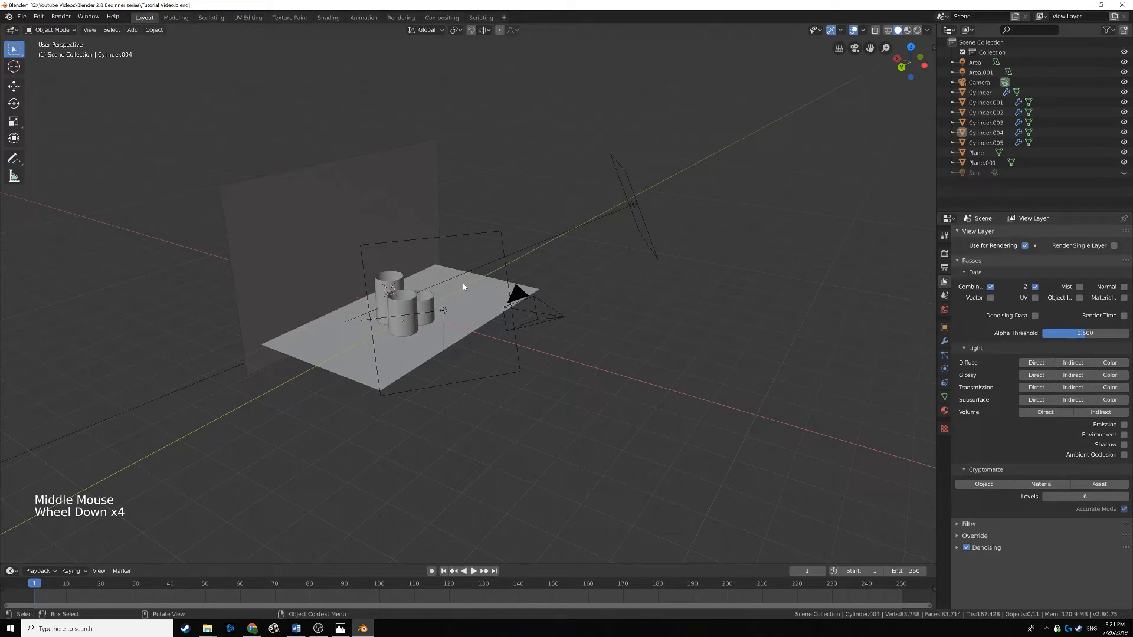
pyautogui.hotkey('alt', 'a')
pyautogui.hotkey('alt', 'h')
pyautogui.keyDown('shift'); pyautogui.moveTo(463, 285); pyautogui.dragTo(557, 249, button='middle'); pyautogui.keyUp('shift')
pyautogui.scroll(4, 505, 289)
pyautogui.click(539, 250)
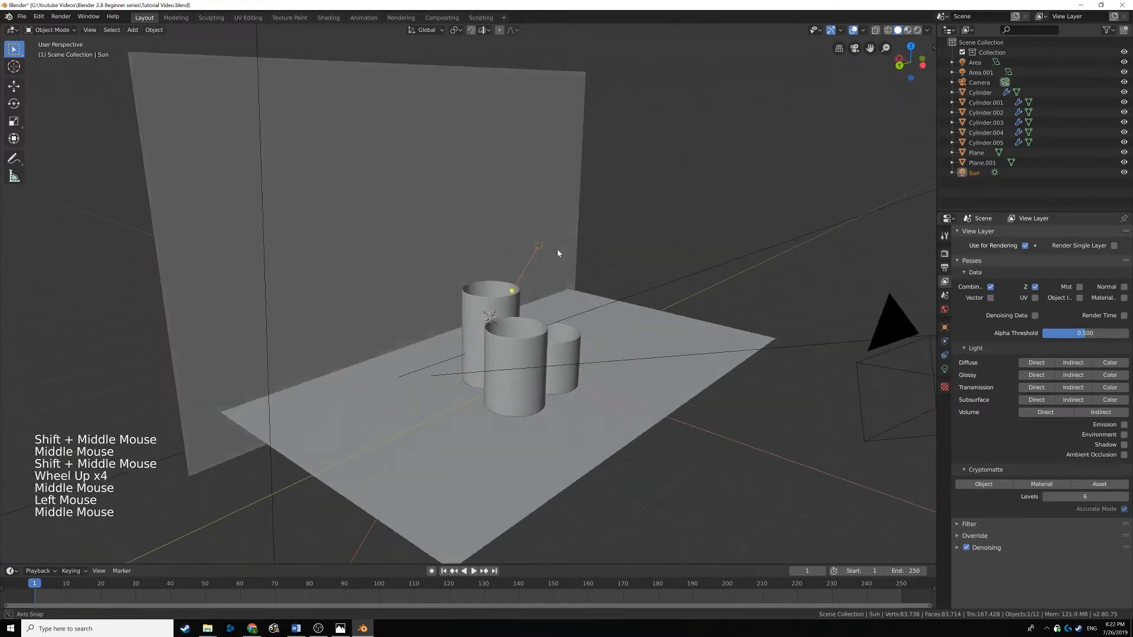
pyautogui.scroll(-4, 557, 249)
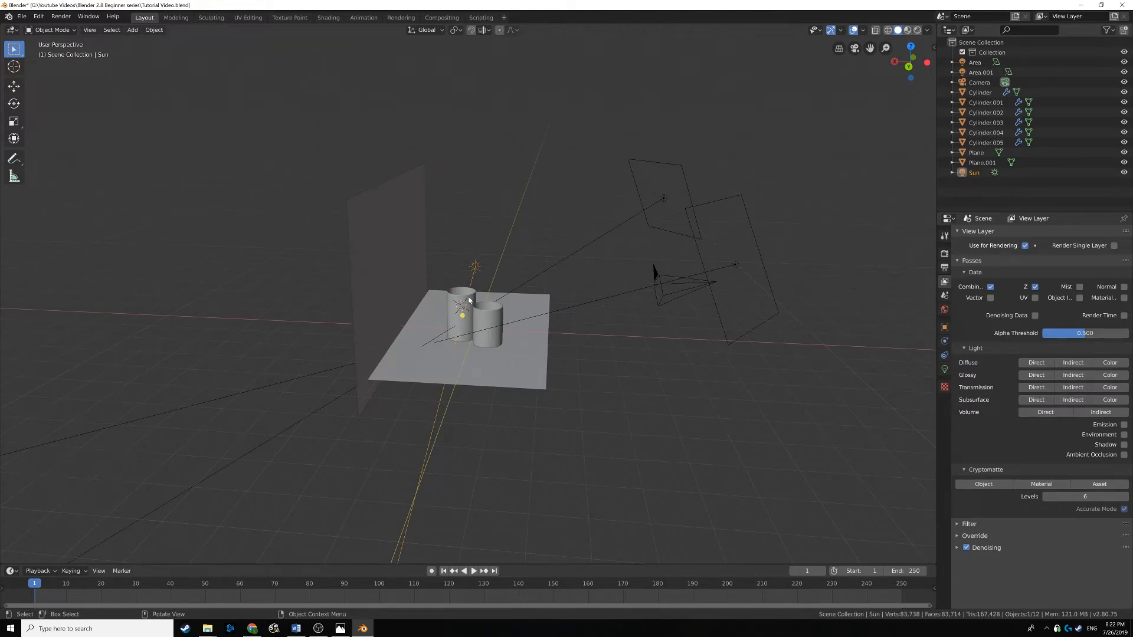
pyautogui.press('Delete')
# Look over the scene from the front and bring the render settings back up.
pyautogui.moveTo(655, 270); pyautogui.dragTo(487, 262, button='middle')
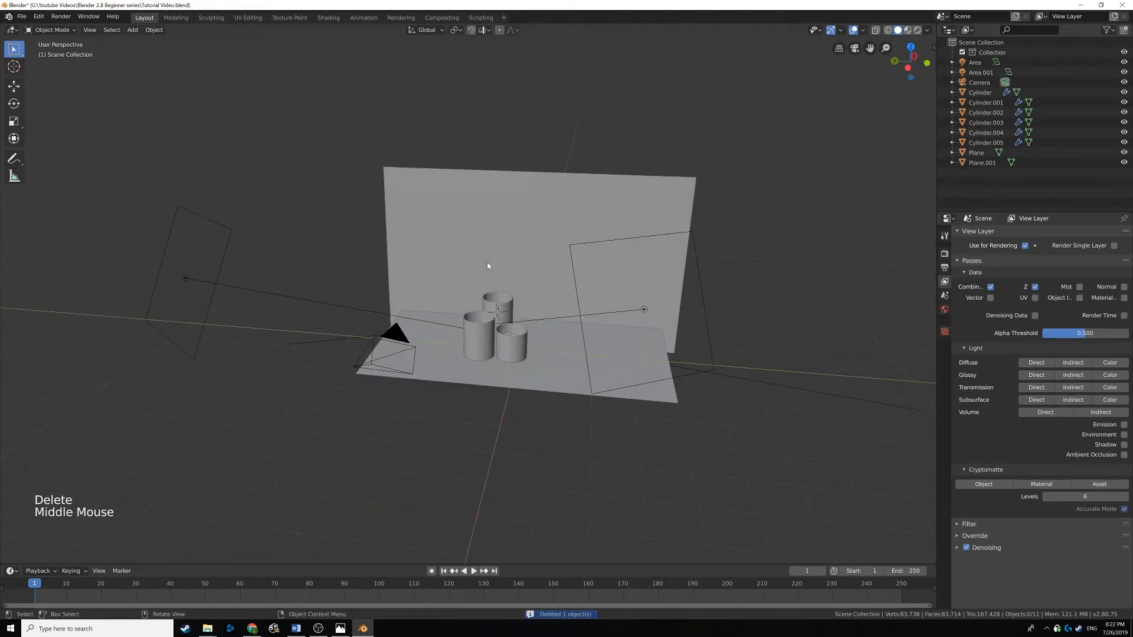
pyautogui.scroll(1, 517, 297)
pyautogui.scroll(1, 517, 298)
pyautogui.moveTo(516, 298)
pyautogui.mouseDown(button='middle')
pyautogui.moveTo(540, 309)
pyautogui.moveTo(523, 290)
pyautogui.mouseUp(button='middle')
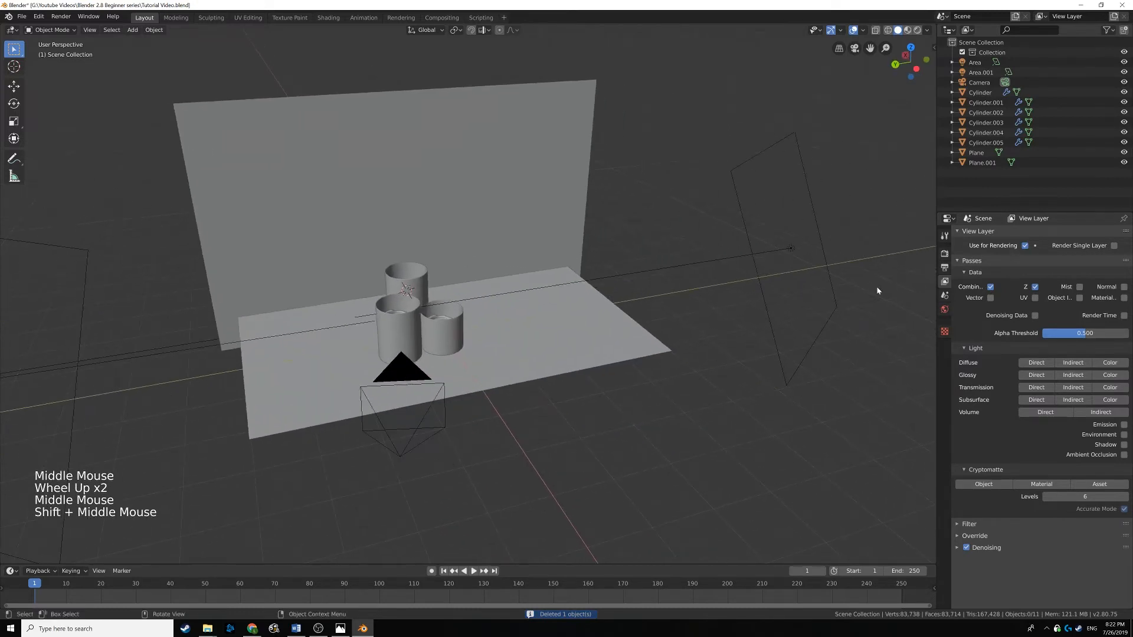
pyautogui.click(944, 254)
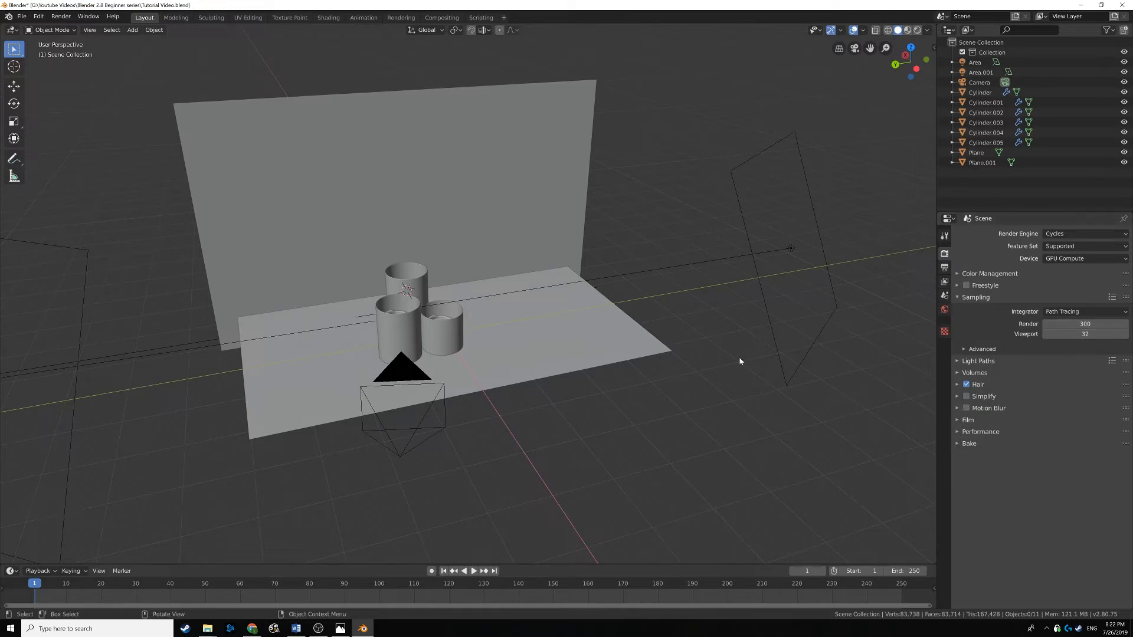
# Select the three candle bodies inside the glasses and hide every other object.
pyautogui.click(391, 311)
pyautogui.moveTo(391, 310); pyautogui.dragTo(472, 283, button='middle')
pyautogui.scroll(5, 570, 359)
pyautogui.scroll(2, 472, 284)
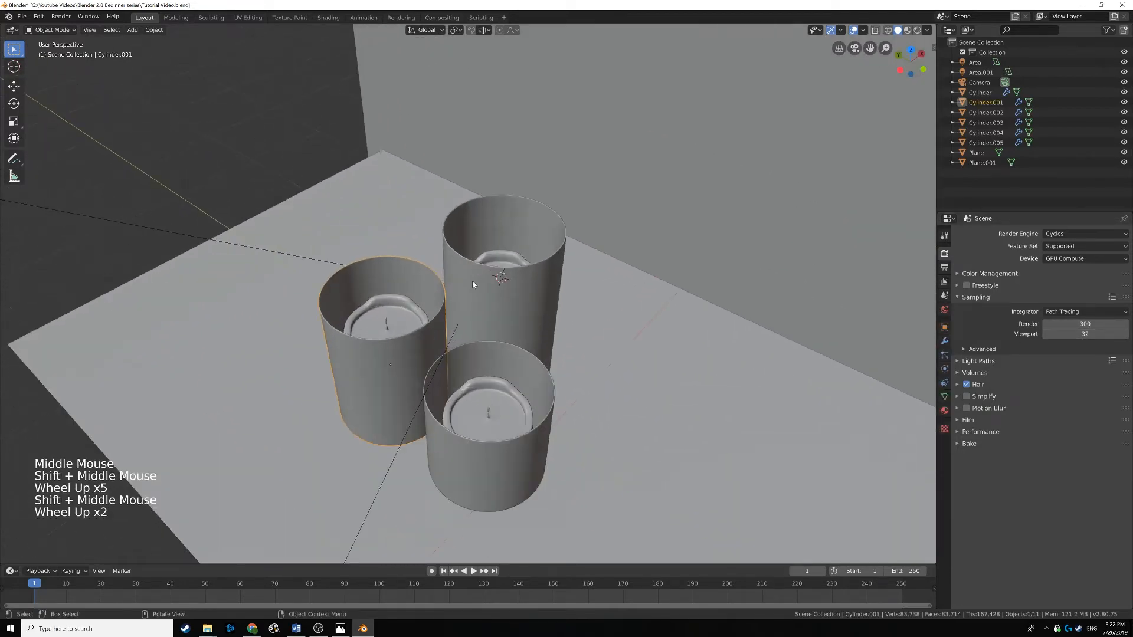
pyautogui.click(499, 261)
pyautogui.keyDown('shift'); pyautogui.click(391, 317); pyautogui.keyUp('shift')
pyautogui.keyDown('shift'); pyautogui.click(491, 406); pyautogui.keyUp('shift')
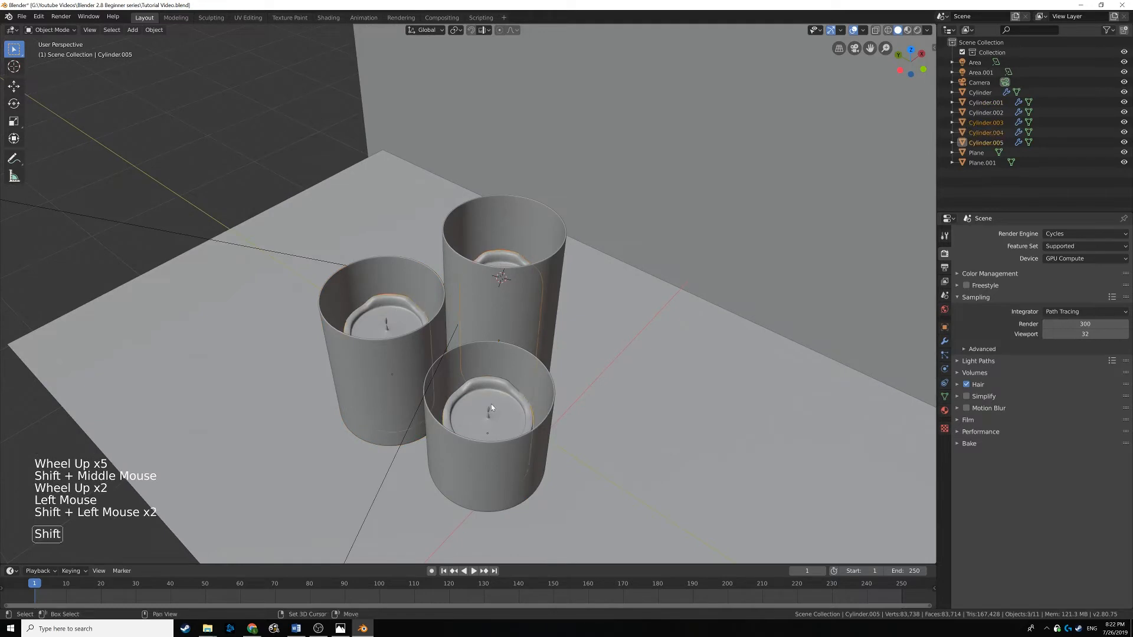
pyautogui.hotkey('shift', 'h')
# Examine the rim and wick meshes of the three isolated candles in Edit Mode, then return to Object Mode.
pyautogui.moveTo(526, 354); pyautogui.dragTo(502, 319, button='middle')
pyautogui.scroll(3, 562, 263)
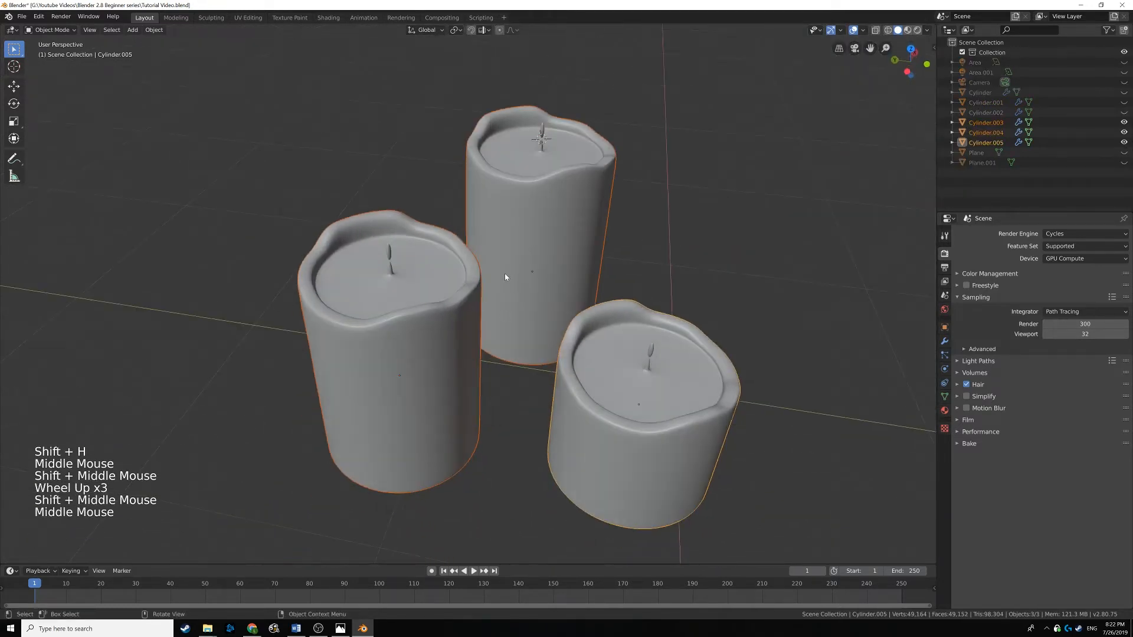
pyautogui.press('Tab')
pyautogui.keyDown('shift'); pyautogui.scroll(1, 536, 217); pyautogui.keyUp('shift')
pyautogui.keyDown('shift'); pyautogui.moveTo(536, 218); pyautogui.dragTo(511, 225, button='middle'); pyautogui.keyUp('shift')
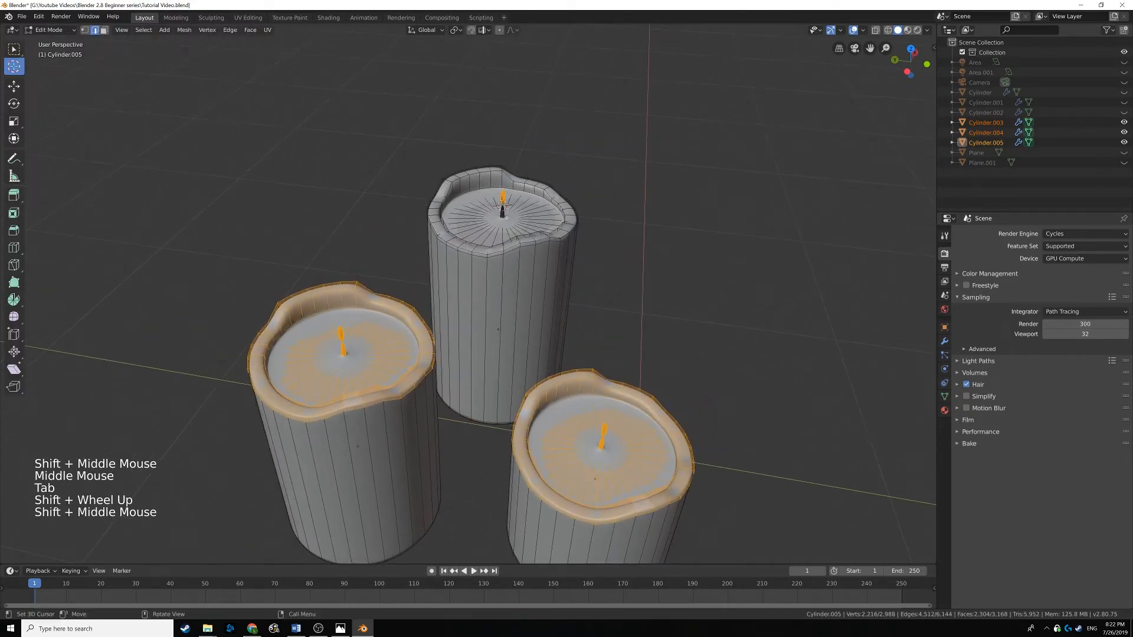
pyautogui.press('Tab')
pyautogui.keyDown('shift'); pyautogui.moveTo(481, 327); pyautogui.dragTo(536, 305, button='middle'); pyautogui.keyUp('shift')
pyautogui.scroll(8, 546, 312)
pyautogui.press('Tab')
pyautogui.scroll(-2, 544, 307)
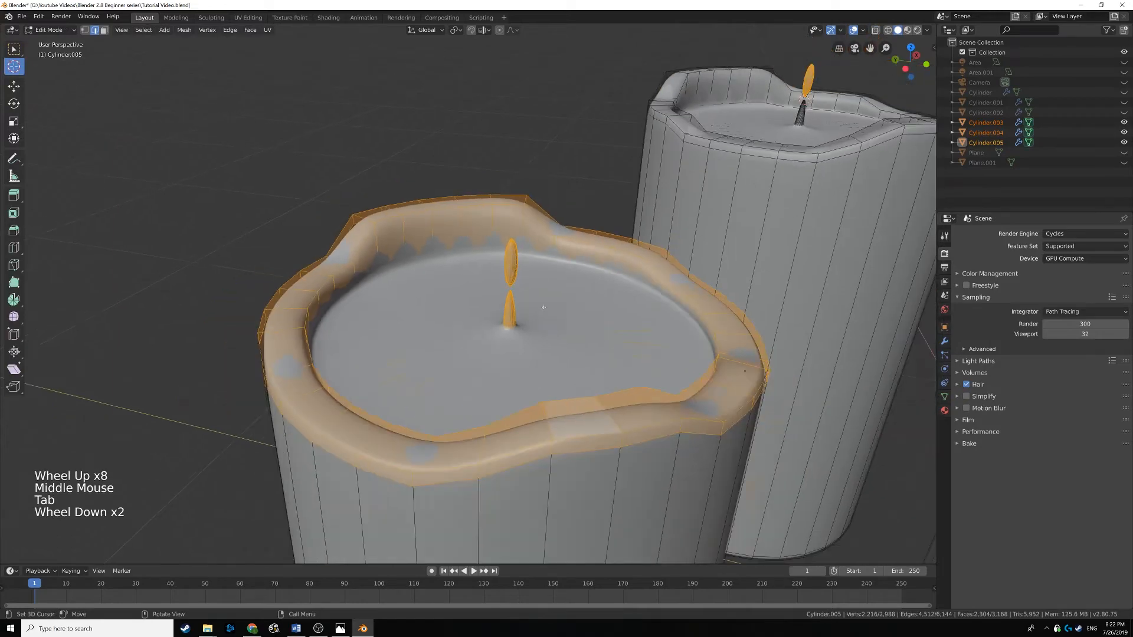
pyautogui.scroll(-3, 543, 307)
pyautogui.press('Tab')
pyautogui.scroll(-4, 544, 307)
# Select only the left candle and examine its wick and flame in wireframe, then return to solid shading.
pyautogui.click(500, 314)
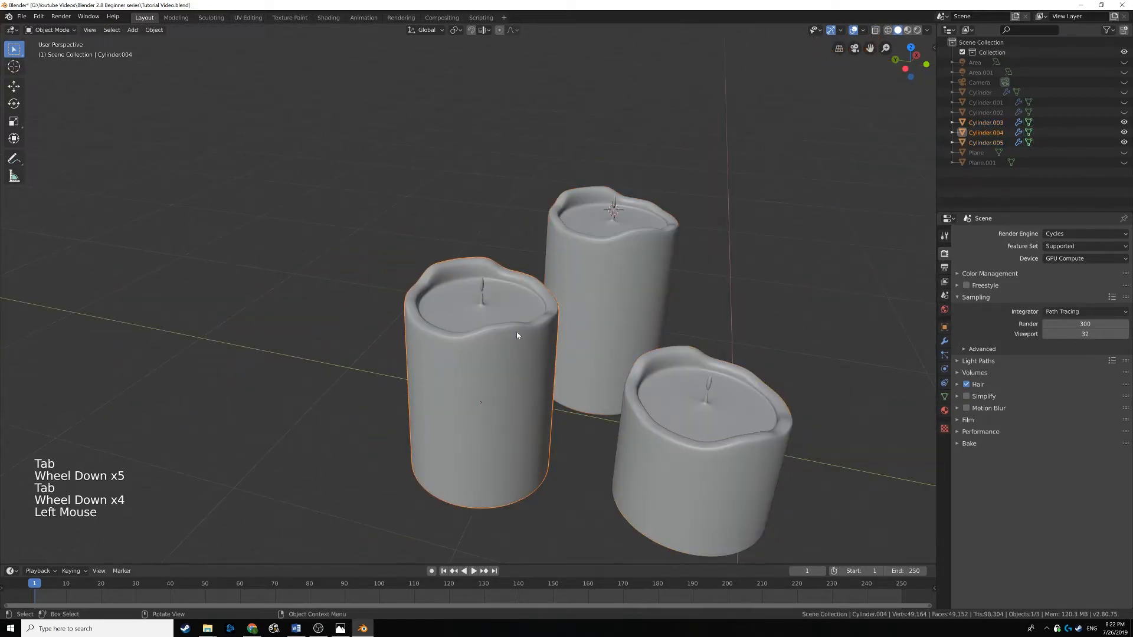
pyautogui.scroll(10, 516, 333)
pyautogui.press('Tab')
pyautogui.keyDown('shift'); pyautogui.moveTo(515, 332); pyautogui.dragTo(517, 304, button='middle'); pyautogui.keyUp('shift')
pyautogui.scroll(4, 517, 304)
pyautogui.press('z')
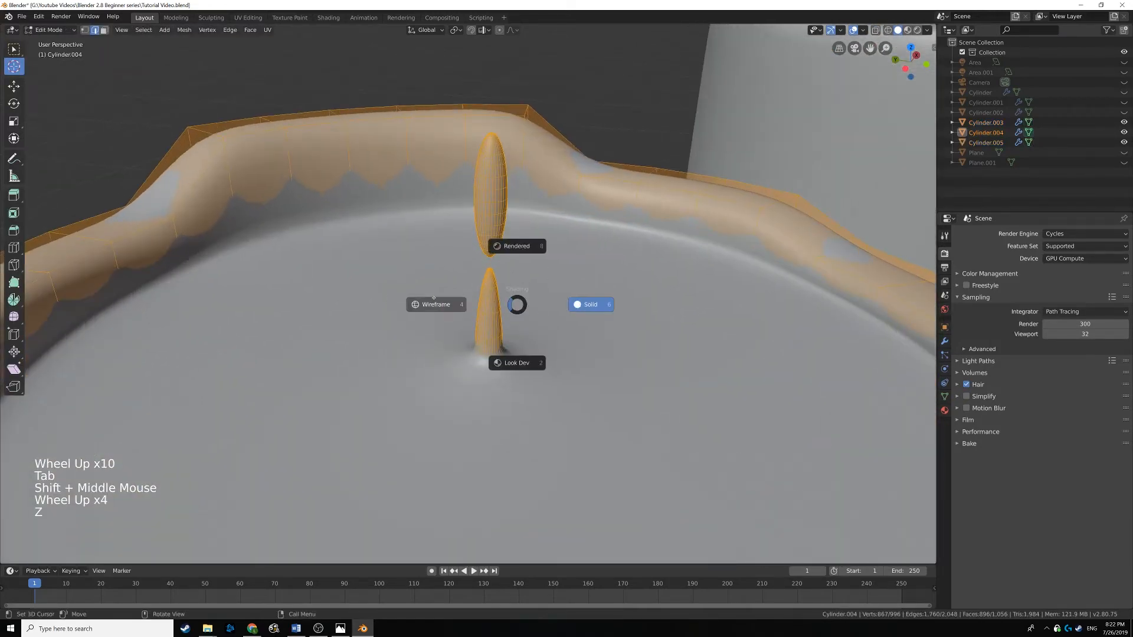
pyautogui.keyDown('shift'); pyautogui.moveTo(433, 298); pyautogui.dragTo(526, 309, button='middle'); pyautogui.keyUp('shift')
pyautogui.press('Tab')
pyautogui.press('z')
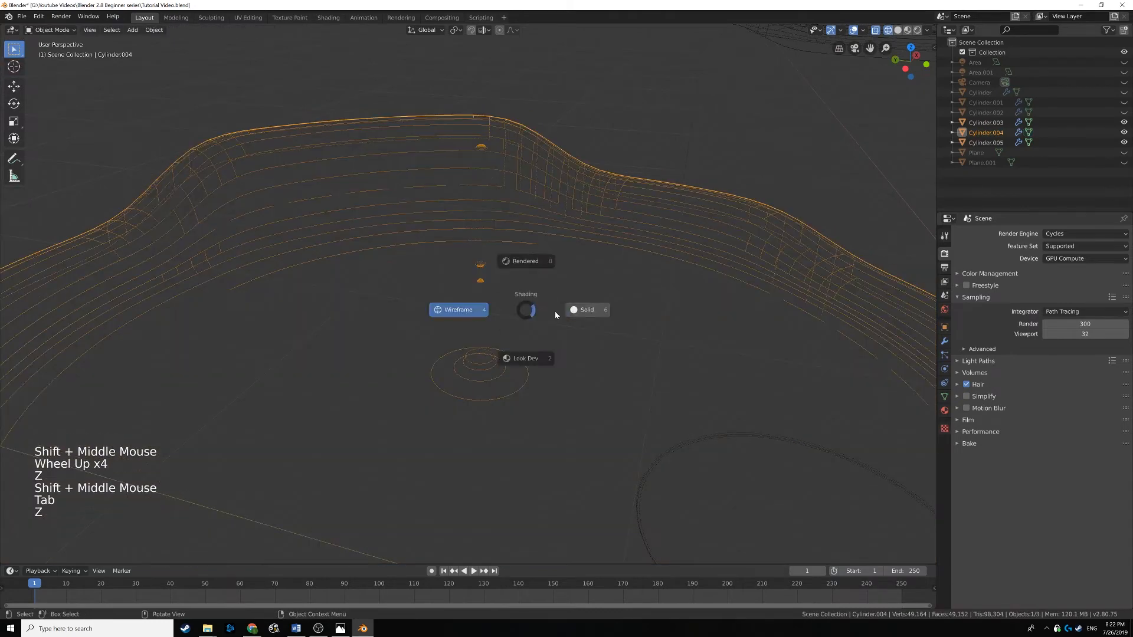
pyautogui.click(581, 310)
# Turn off the viewport display of the left candle's Subdivision modifier.
pyautogui.click(947, 343)
pyautogui.click(946, 342)
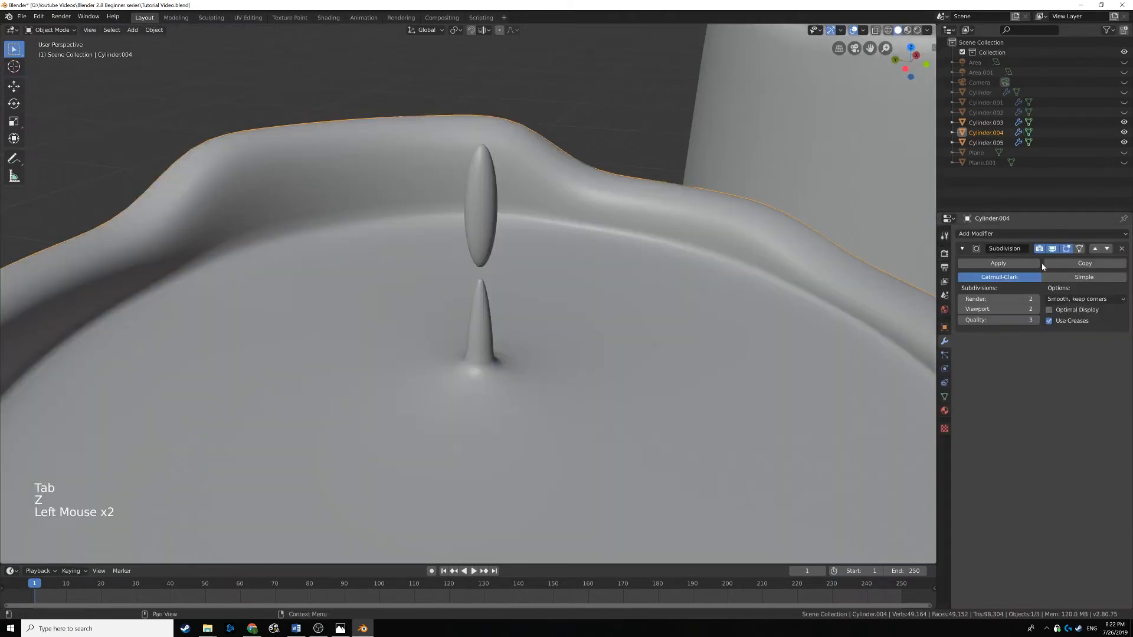
pyautogui.click(1052, 248)
pyautogui.press('z')
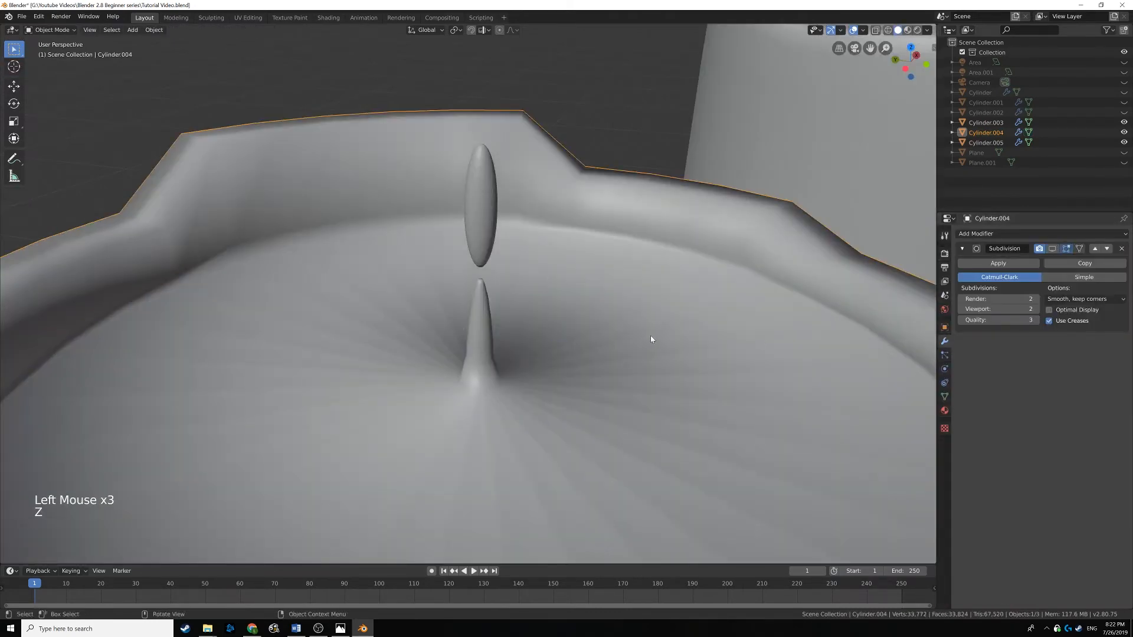
# In vertex mode, select the left candle's entire wick by growing the selection from its tip vertex down to the base.
pyautogui.press('Tab')
pyautogui.moveTo(520, 326); pyautogui.dragTo(525, 282, button='middle')
pyautogui.press('1')
pyautogui.press('a')
pyautogui.hotkey('alt', 'a')
pyautogui.press('1')
pyautogui.scroll(12, 519, 289)
pyautogui.click(544, 240)
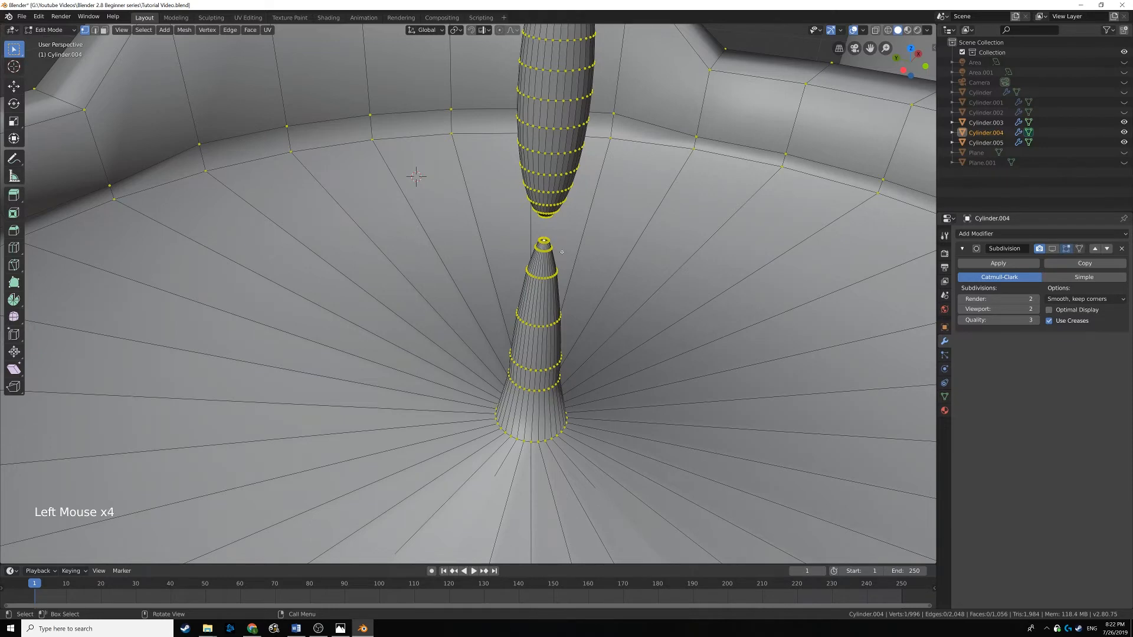
pyautogui.press('ctrl+KP_Add')
pyautogui.press('ctrl+KP_Add')
pyautogui.press('ctrl+KP_Add')
pyautogui.press('ctrl+KP_Add')
pyautogui.press('ctrl+KP_Add')
pyautogui.press('ctrl+KP_Add')
pyautogui.press('ctrl+KP_Add')
pyautogui.press('ctrl+KP_Add')
pyautogui.press('ctrl+KP_Add')
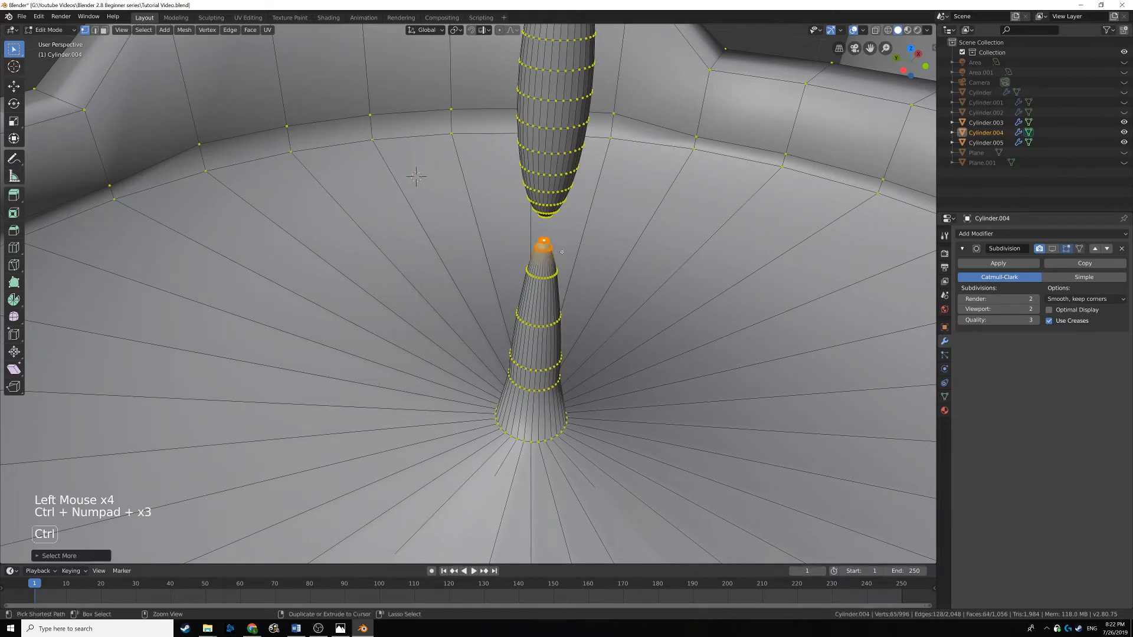
pyautogui.press('ctrl+KP_Add')
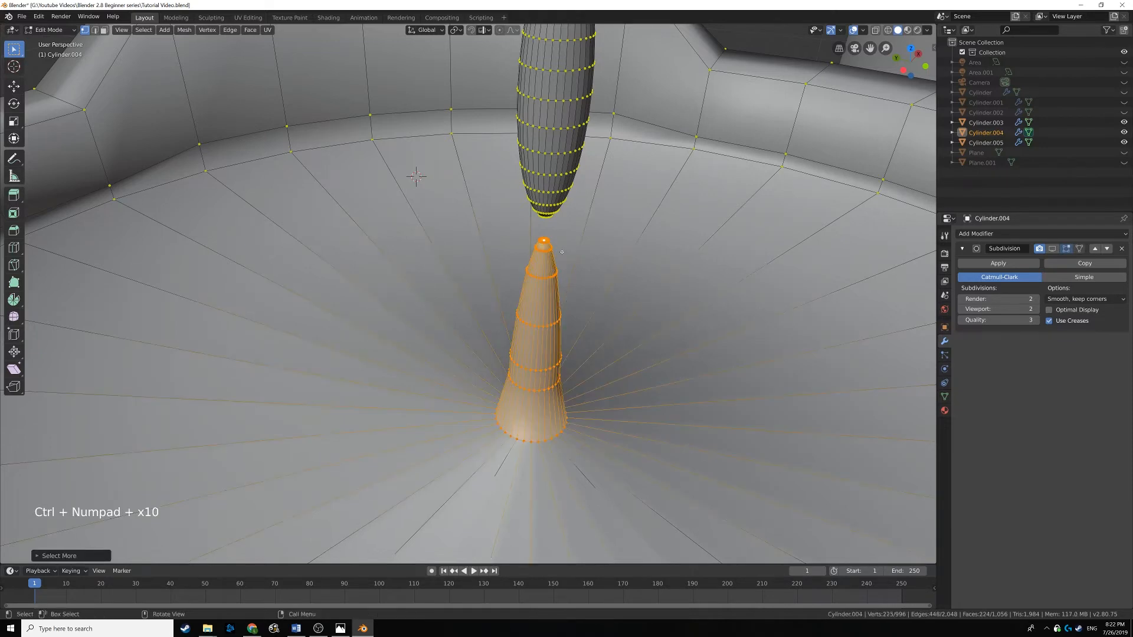
# Add a third material slot to the left candle with a new material named Wick and assign it to the selected wick.
pyautogui.moveTo(705, 336); pyautogui.dragTo(706, 334, button='middle')
pyautogui.scroll(-4, 706, 334)
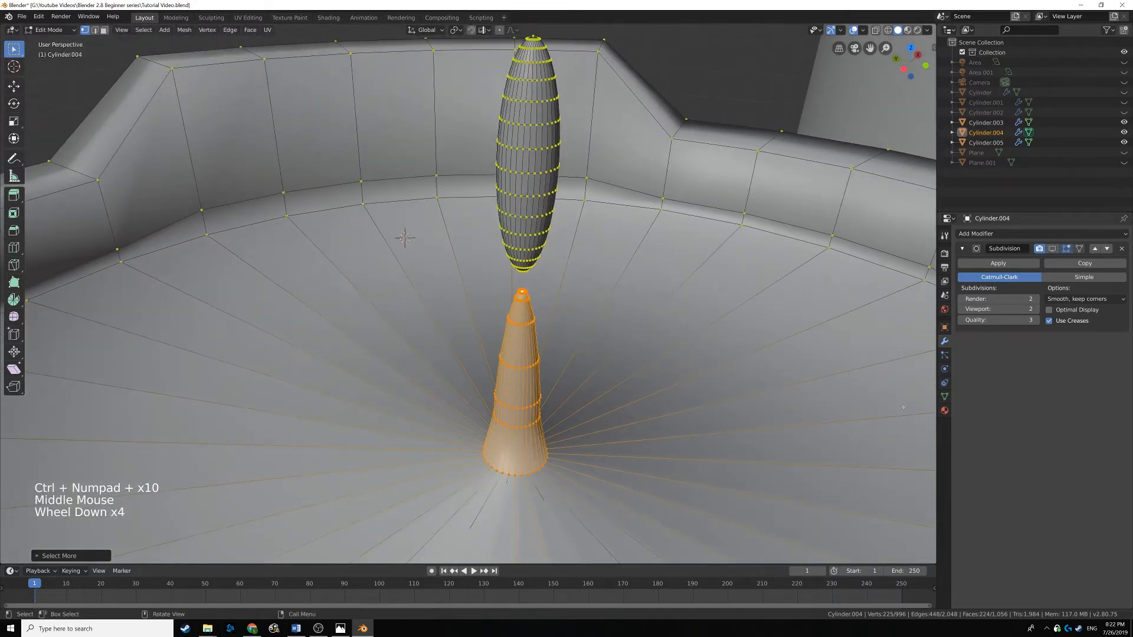
pyautogui.click(945, 410)
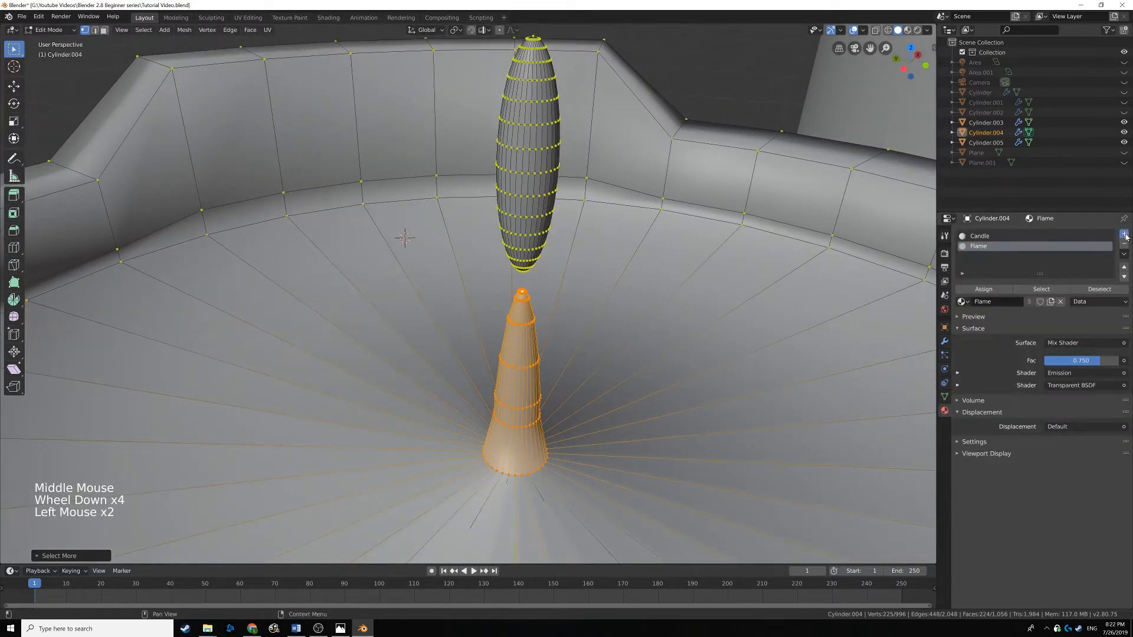
pyautogui.click(994, 301)
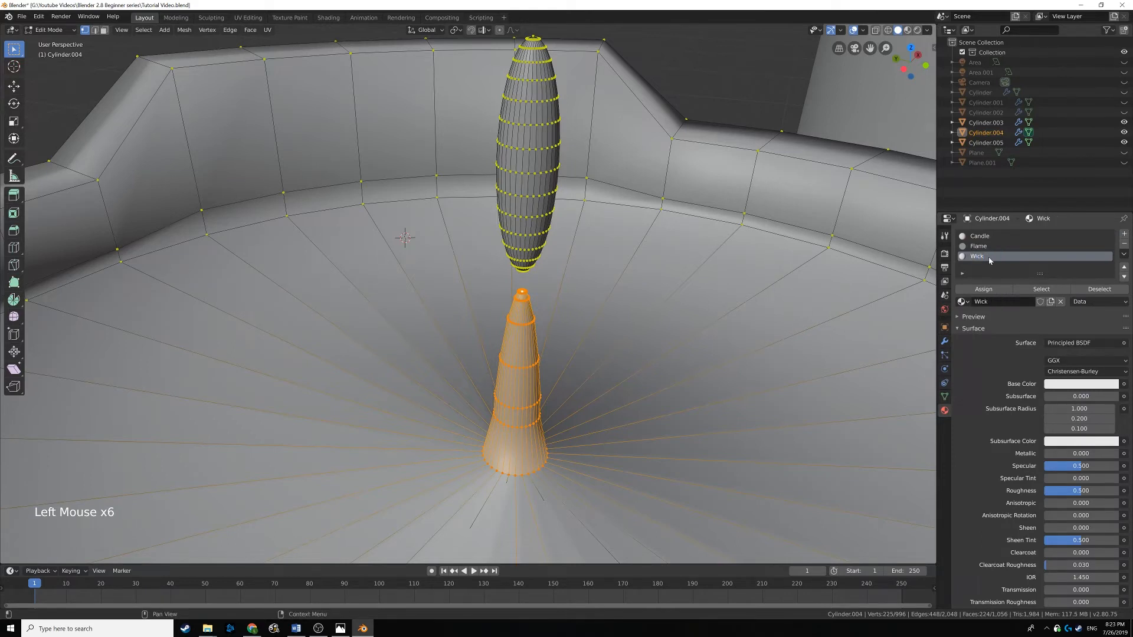
pyautogui.click(994, 290)
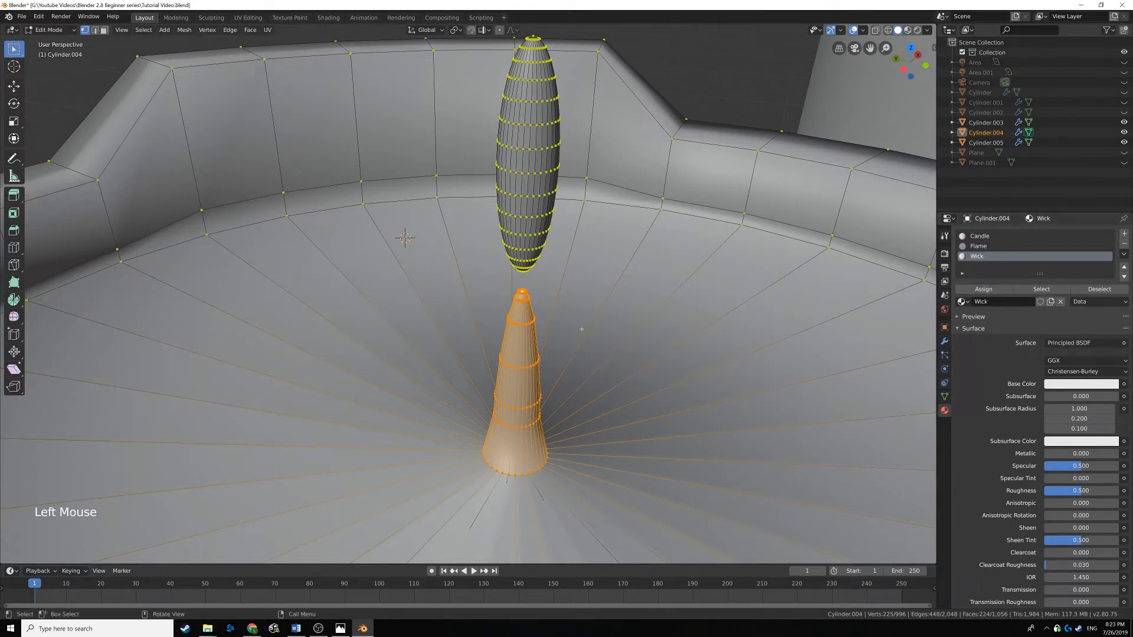
# Set the Wick material's base color to black and its roughness to 1.000.
pyautogui.click(1057, 386)
pyautogui.moveTo(1111, 285); pyautogui.dragTo(1110, 314)
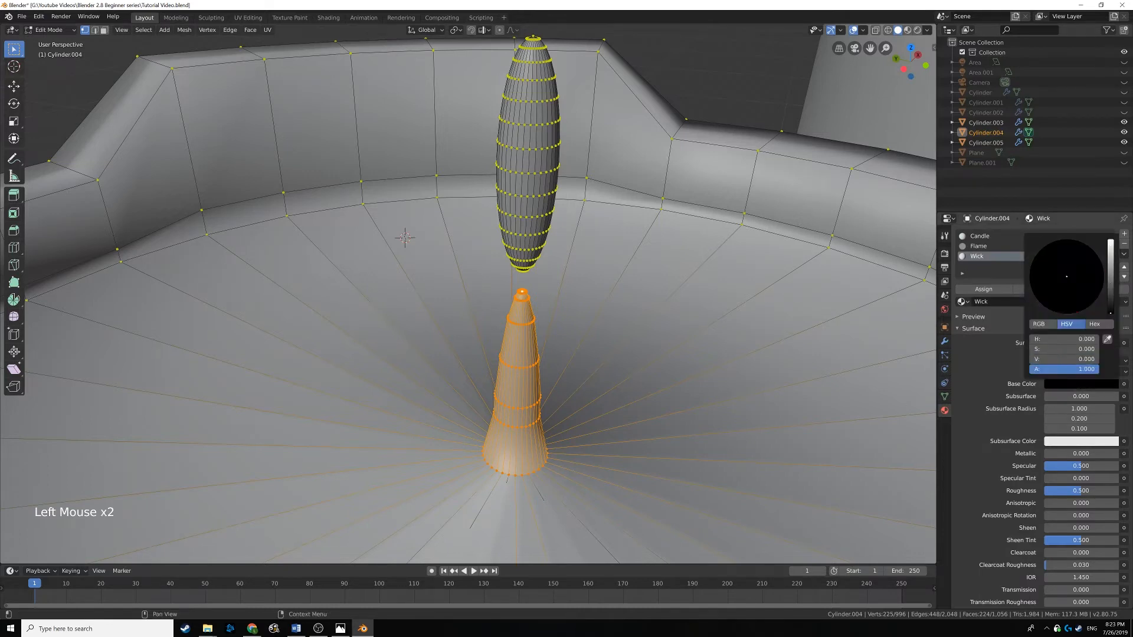
pyautogui.scroll(-6, 1069, 422)
pyautogui.moveTo(1069, 422); pyautogui.dragTo(1124, 422)
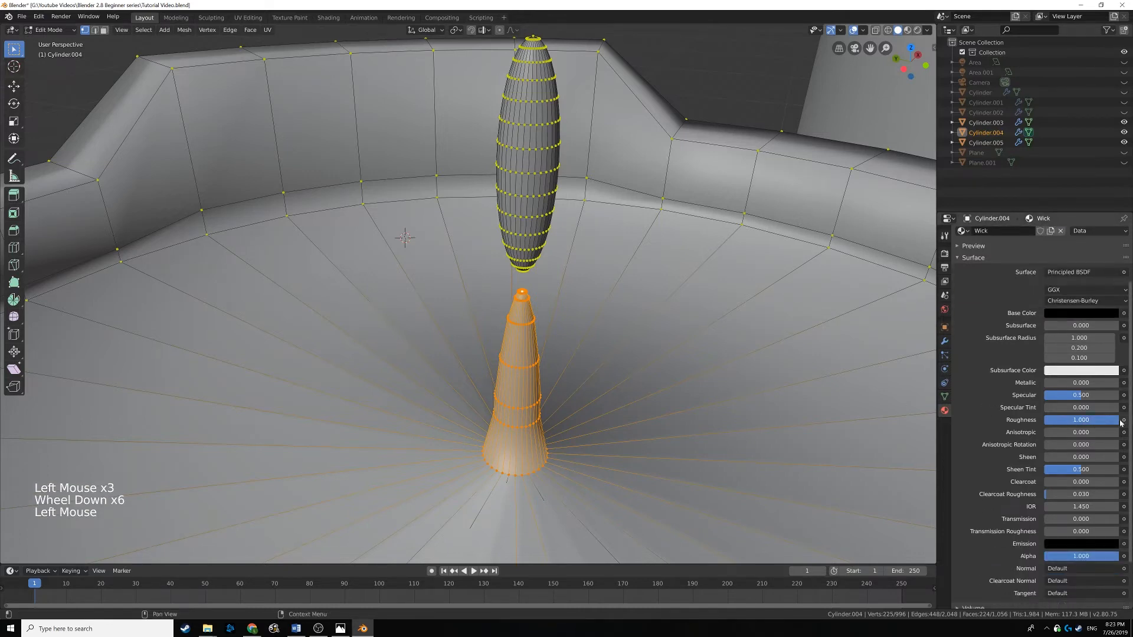
# Leave the left candle's mesh and open the rear candle in Edit Mode.
pyautogui.scroll(-20, 550, 321)
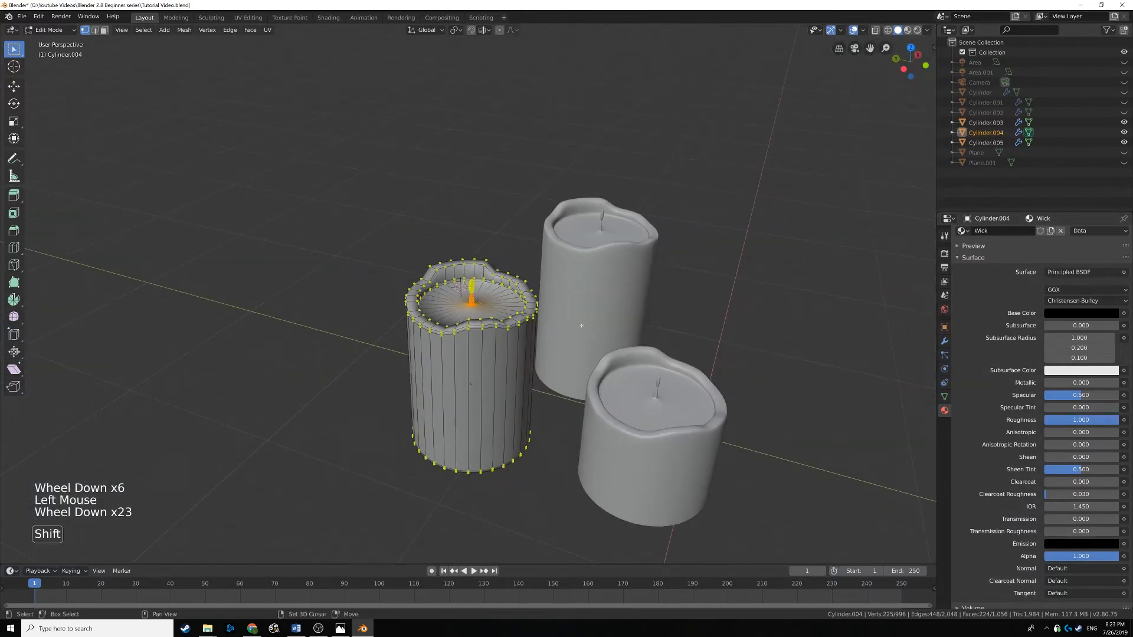
pyautogui.keyDown('shift'); pyautogui.moveTo(579, 324); pyautogui.dragTo(526, 339, button='middle'); pyautogui.keyUp('shift')
pyautogui.moveTo(526, 339); pyautogui.dragTo(541, 347, button='middle')
pyautogui.scroll(3, 541, 346)
pyautogui.press('Tab')
pyautogui.click(590, 229)
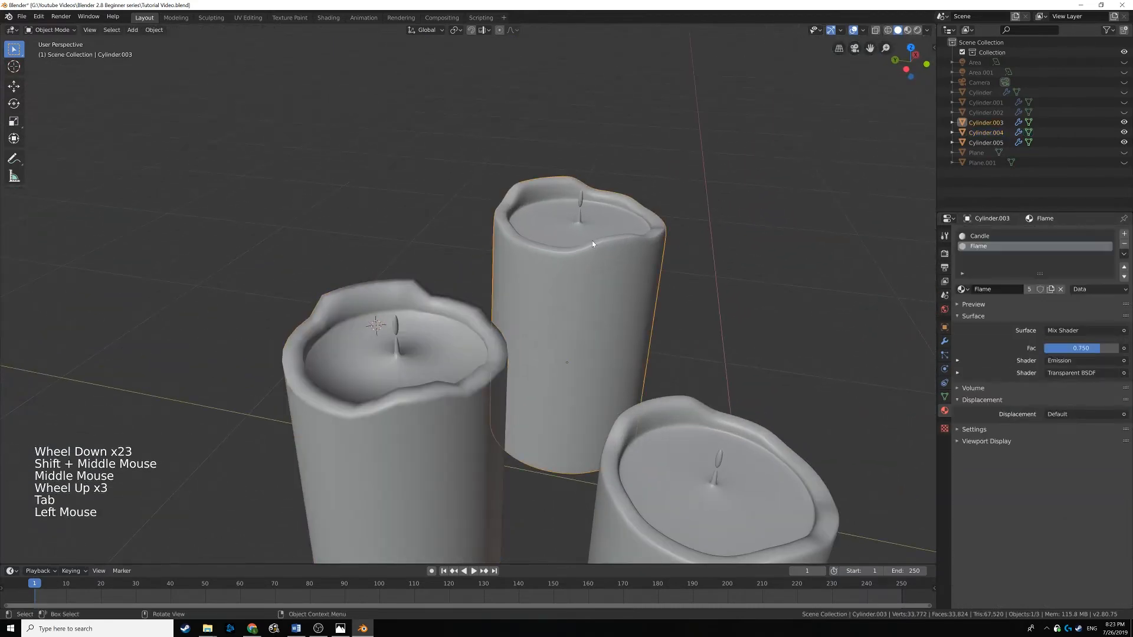
pyautogui.press('Tab')
# Clear the selection and select the rear candle's wick by growing the selection downward from its tip vertex.
pyautogui.hotkey('alt', 'a')
pyautogui.click(585, 235)
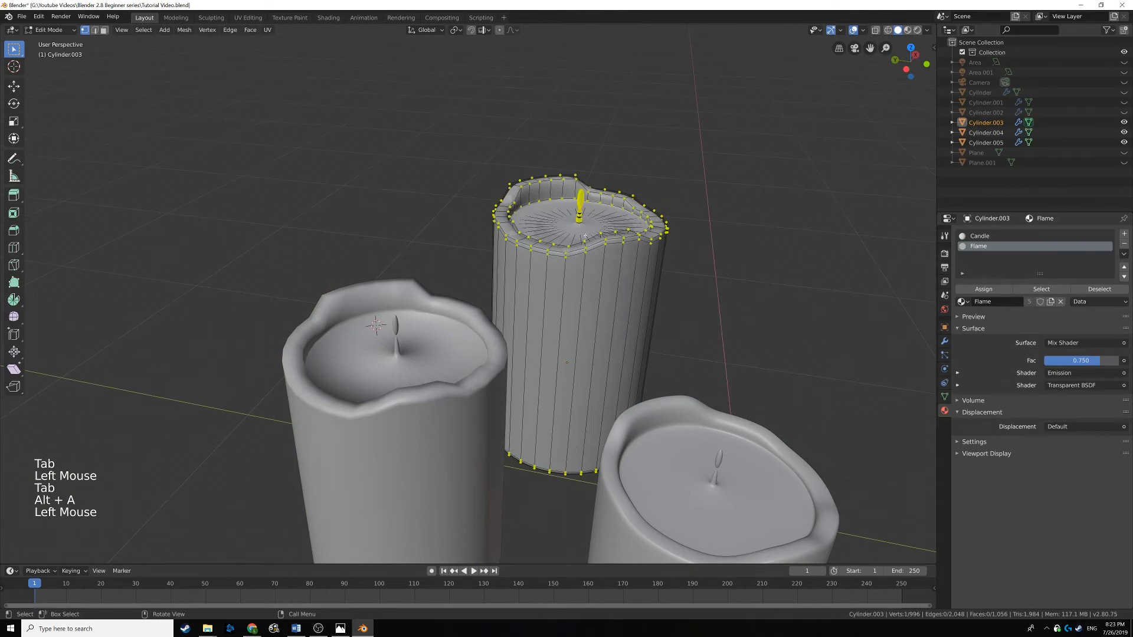
pyautogui.keyDown('shift'); pyautogui.moveTo(585, 235); pyautogui.dragTo(608, 223, button='middle'); pyautogui.keyUp('shift')
pyautogui.scroll(10, 608, 223)
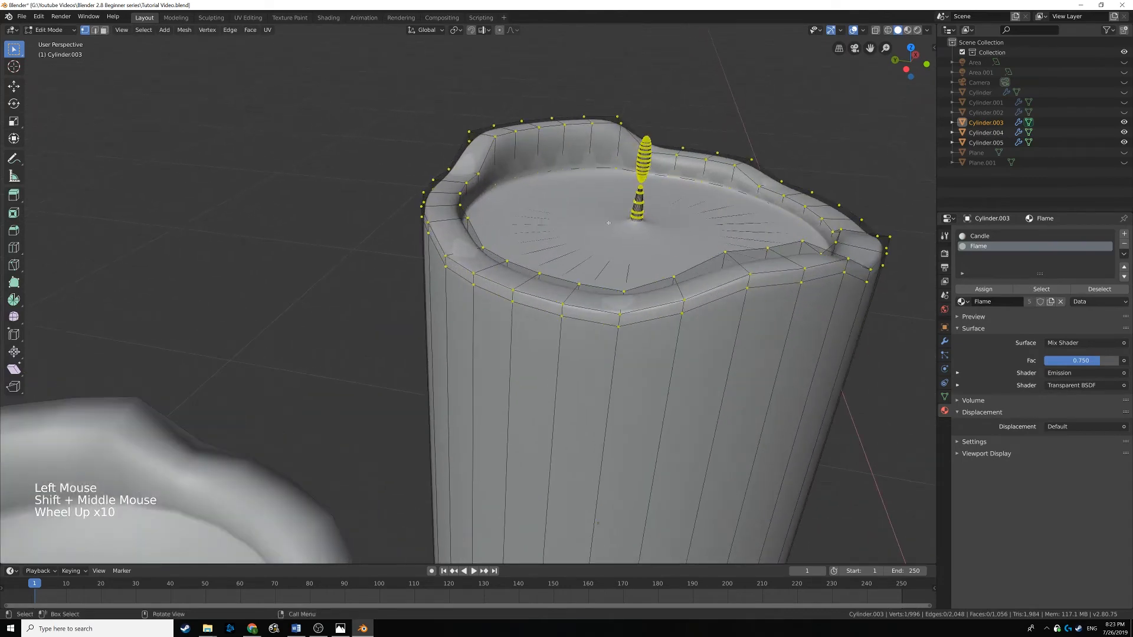
pyautogui.press('KP_Decimal')
pyautogui.scroll(1, 507, 236)
pyautogui.moveTo(507, 236); pyautogui.dragTo(504, 208, button='middle')
pyautogui.hotkey('alt', 'a')
pyautogui.click(504, 208)
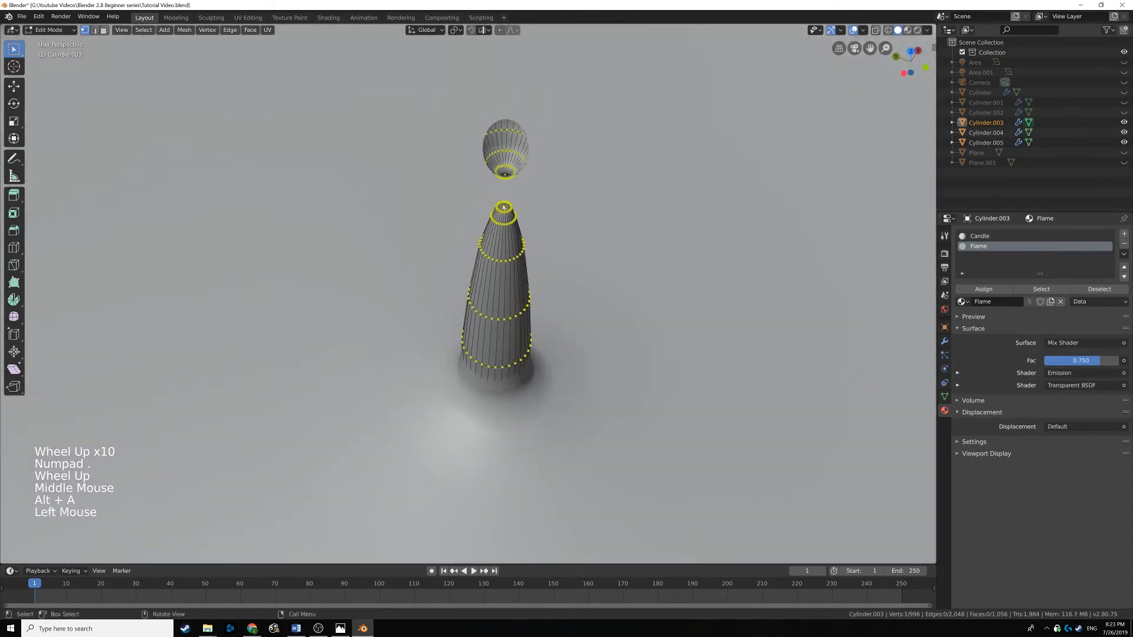
pyautogui.press('ctrl+KP_Add')
pyautogui.press('ctrl+KP_Add')
pyautogui.press('ctrl+KP_Add')
pyautogui.press('ctrl+KP_Add')
pyautogui.press('ctrl+KP_Add')
pyautogui.press('ctrl+KP_Add')
pyautogui.press('ctrl+KP_Add')
pyautogui.press('ctrl+KP_Add')
pyautogui.press('ctrl+KP_Add')
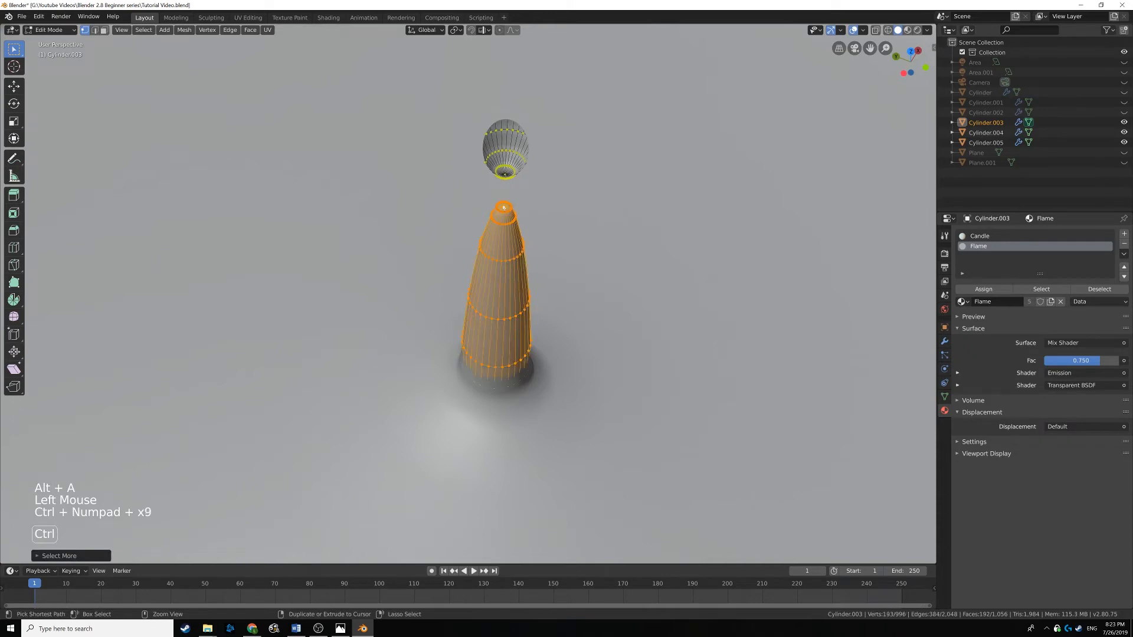
# Add a material slot to the rear candle, choose the existing Wick material and assign it to the selected wick.
pyautogui.moveTo(504, 207); pyautogui.dragTo(506, 177, button='middle')
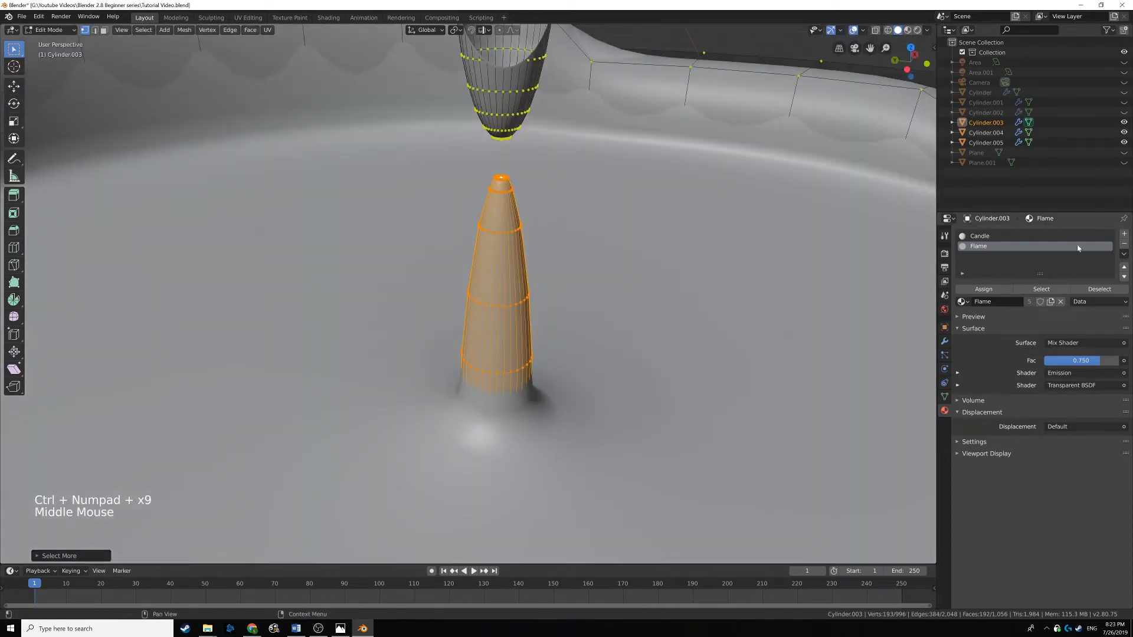
pyautogui.click(1124, 235)
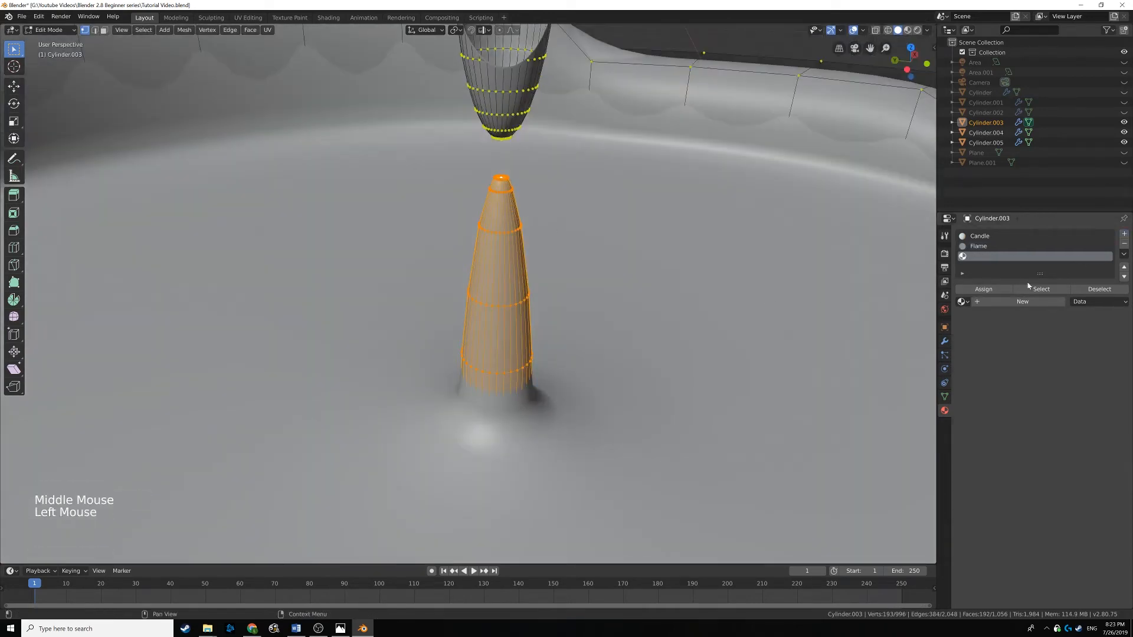
pyautogui.click(961, 302)
pyautogui.click(992, 363)
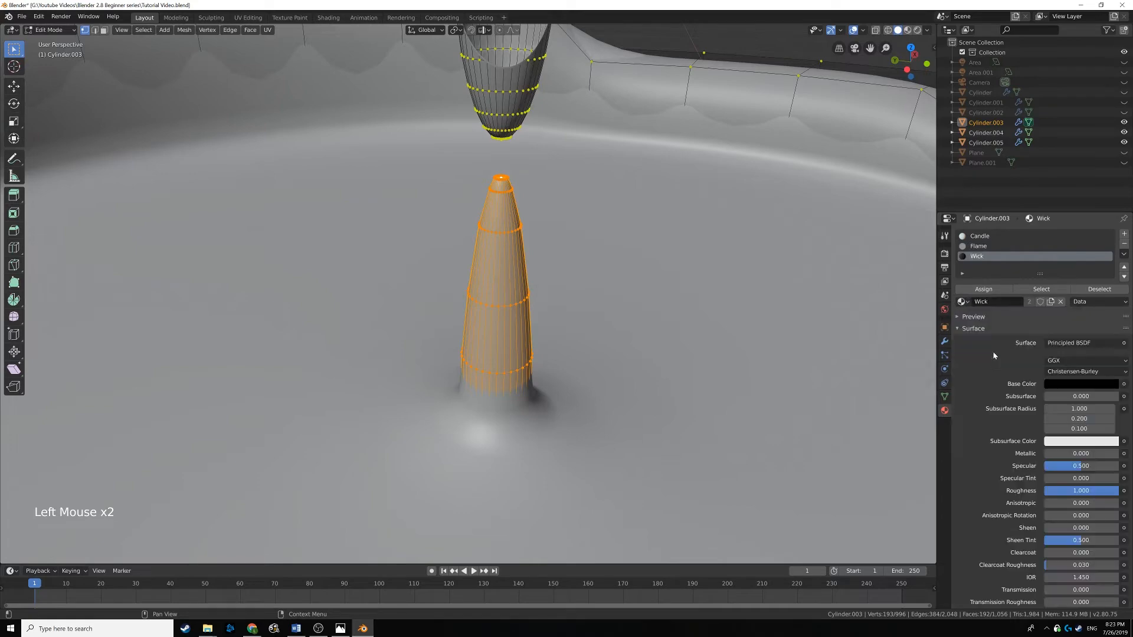
pyautogui.click(995, 291)
# Leave the rear candle's mesh and open the short front candle in Edit Mode.
pyautogui.scroll(-14, 531, 354)
pyautogui.press('Tab')
pyautogui.keyDown('shift'); pyautogui.moveTo(531, 354); pyautogui.dragTo(472, 266, button='middle'); pyautogui.keyUp('shift')
pyautogui.scroll(-1, 539, 403)
pyautogui.click(540, 403)
pyautogui.press('Tab')
# Select the short candle's wick from its tip vertex down to the base ring, switching to wireframe shading to reach the last ring.
pyautogui.scroll(6, 427, 237)
pyautogui.scroll(-5, 472, 266)
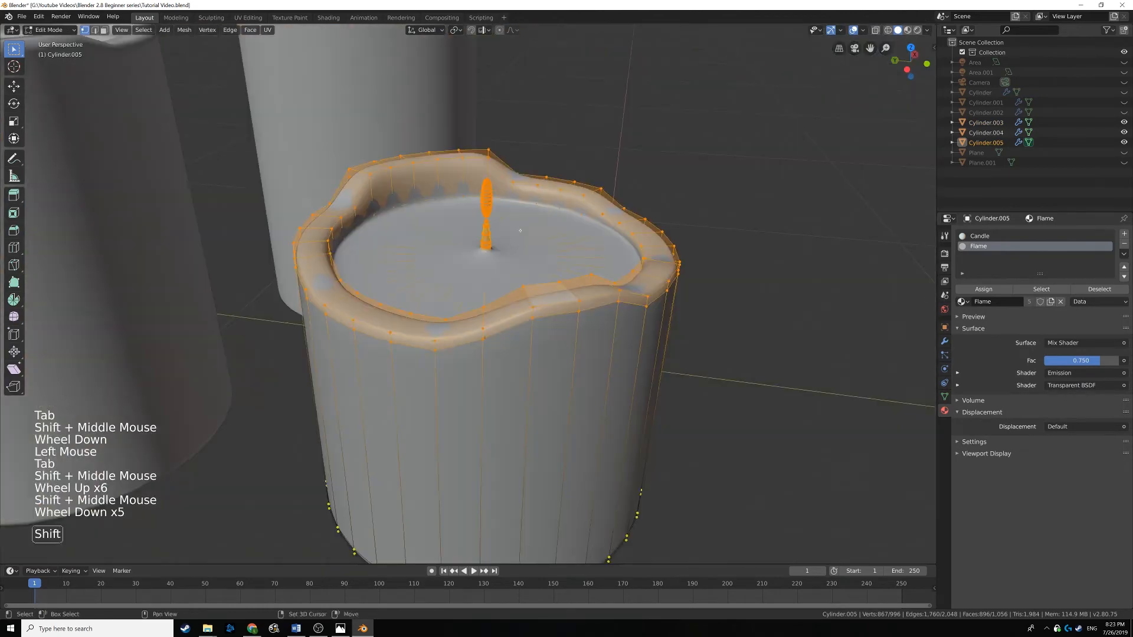
pyautogui.scroll(3, 521, 274)
pyautogui.keyDown('shift'); pyautogui.moveTo(519, 230); pyautogui.dragTo(422, 355, button='middle'); pyautogui.keyUp('shift')
pyautogui.scroll(1, 525, 284)
pyautogui.press('1')
pyautogui.hotkey('alt', 'a')
pyautogui.scroll(1, 423, 355)
pyautogui.scroll(-1, 423, 355)
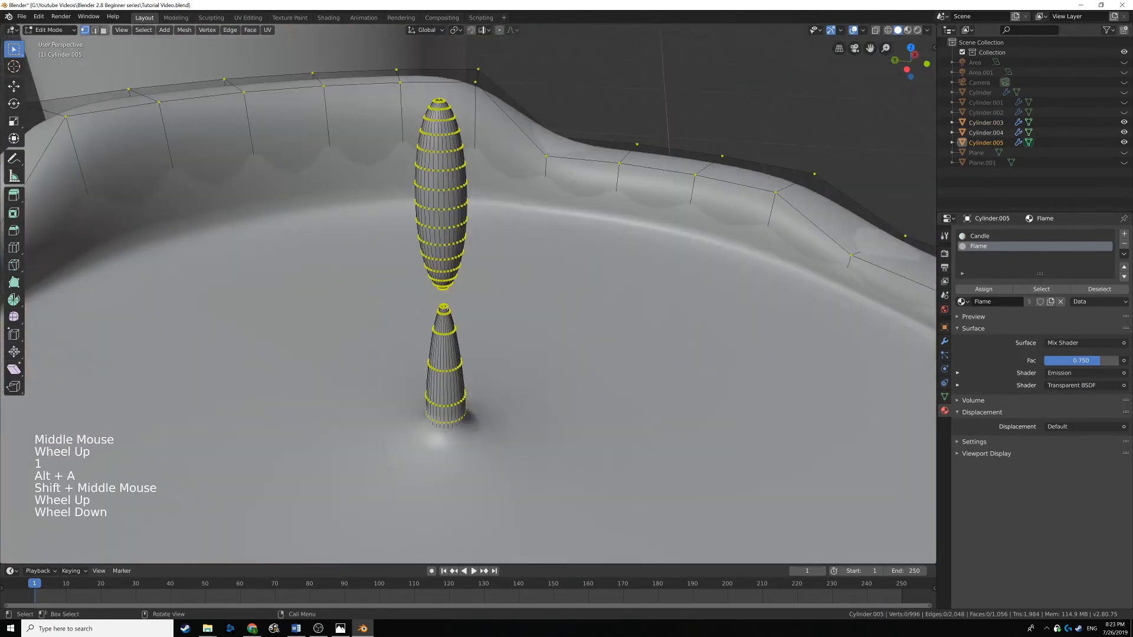
pyautogui.click(444, 308)
pyautogui.press('ctrl+KP_Add')
pyautogui.press('ctrl+KP_Add')
pyautogui.press('ctrl+KP_Add')
pyautogui.press('ctrl+KP_Add')
pyautogui.press('ctrl+KP_Add')
pyautogui.press('ctrl+KP_Add')
pyautogui.press('ctrl+KP_Add')
pyautogui.press('ctrl+KP_Add')
pyautogui.press('ctrl+KP_Add')
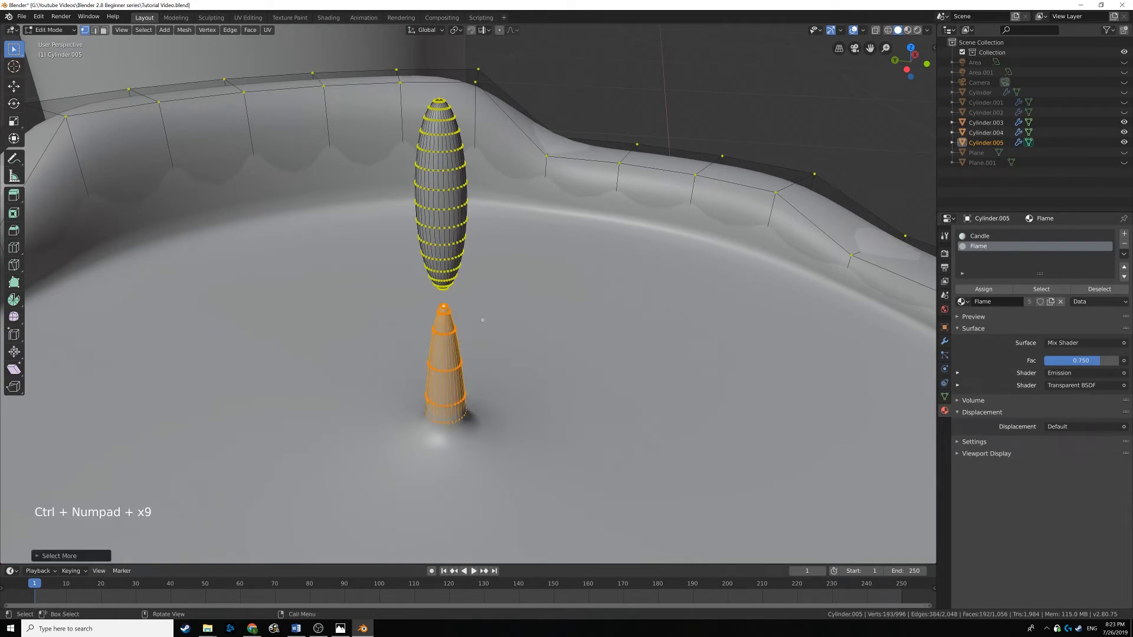
pyautogui.press('z')
pyautogui.press('ctrl+KP_Add')
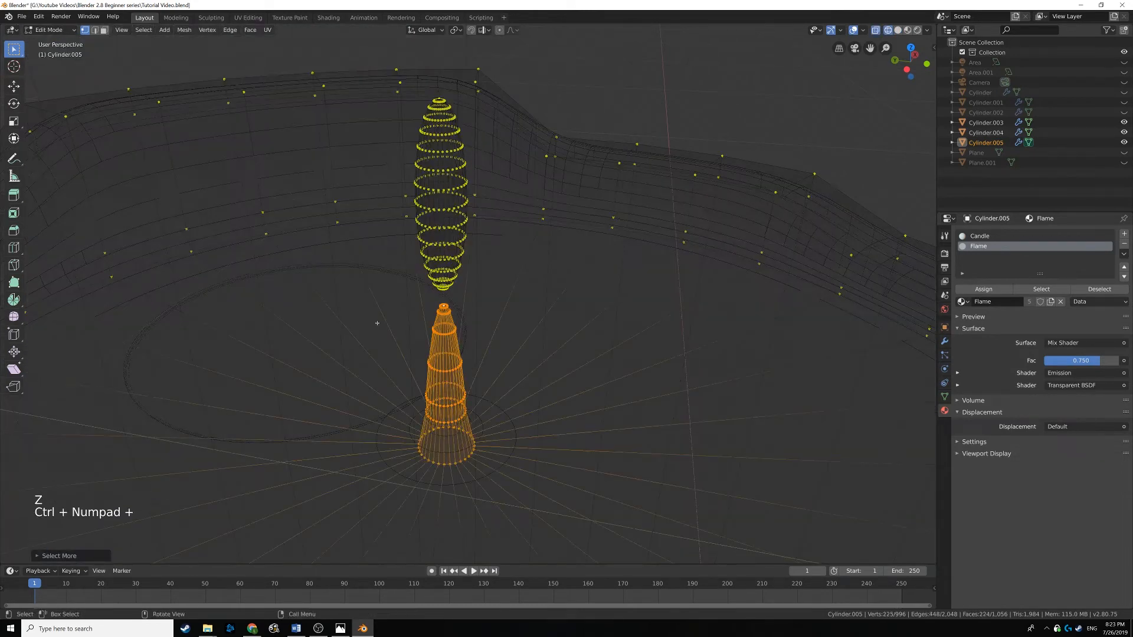
# Add a material slot to the short candle, choose the existing Wick material and assign it to the selected wick.
pyautogui.click(1124, 234)
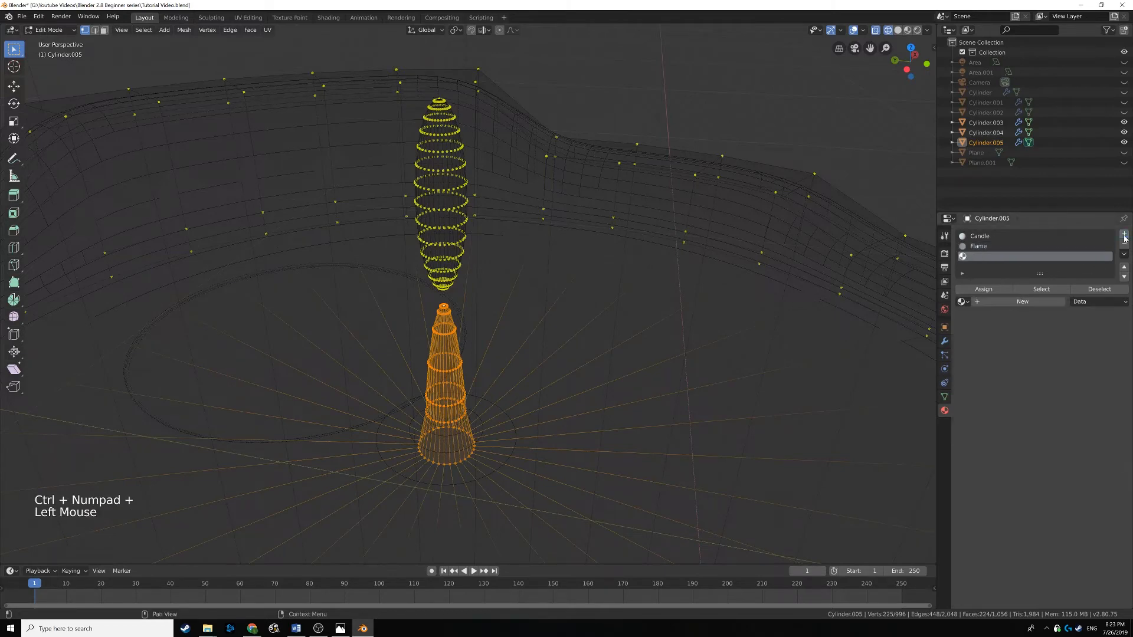
pyautogui.click(963, 302)
pyautogui.click(993, 363)
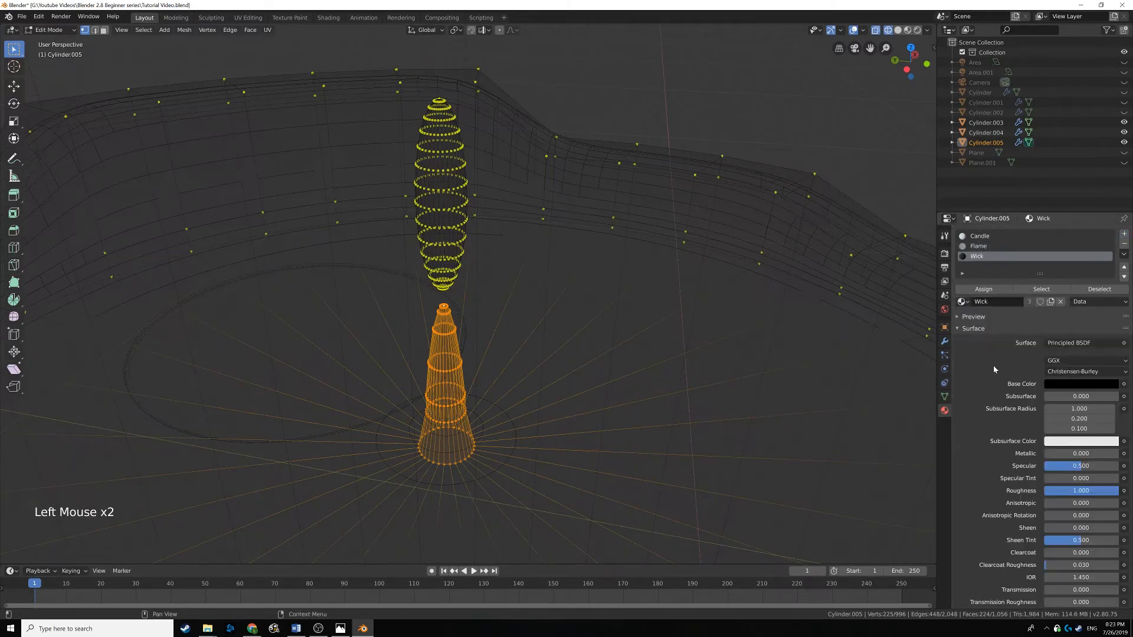
pyautogui.keyDown('shift'); pyautogui.moveTo(708, 343); pyautogui.dragTo(823, 364, button='middle'); pyautogui.keyUp('shift')
pyautogui.click(986, 289)
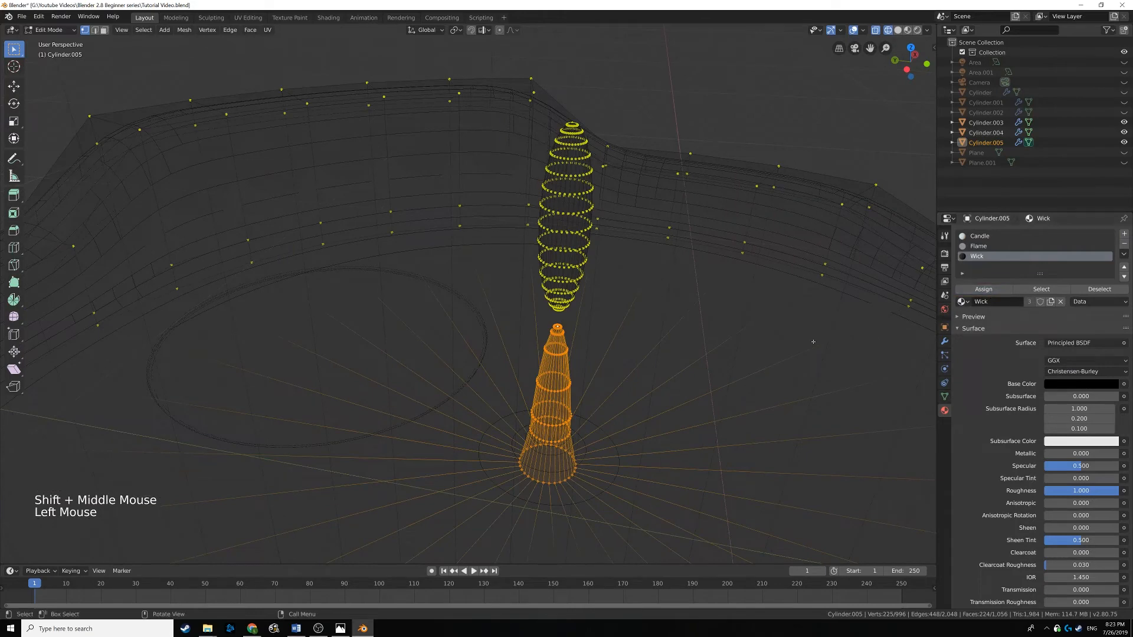
# Leave the short candle's mesh and open the tall rear candle in Edit Mode at its wick.
pyautogui.scroll(-5, 661, 316)
pyautogui.keyDown('shift'); pyautogui.moveTo(661, 316); pyautogui.dragTo(689, 439, button='middle'); pyautogui.keyUp('shift')
pyautogui.keyDown('shift'); pyautogui.moveTo(423, 245); pyautogui.dragTo(507, 354, button='middle'); pyautogui.keyUp('shift')
pyautogui.press('Tab')
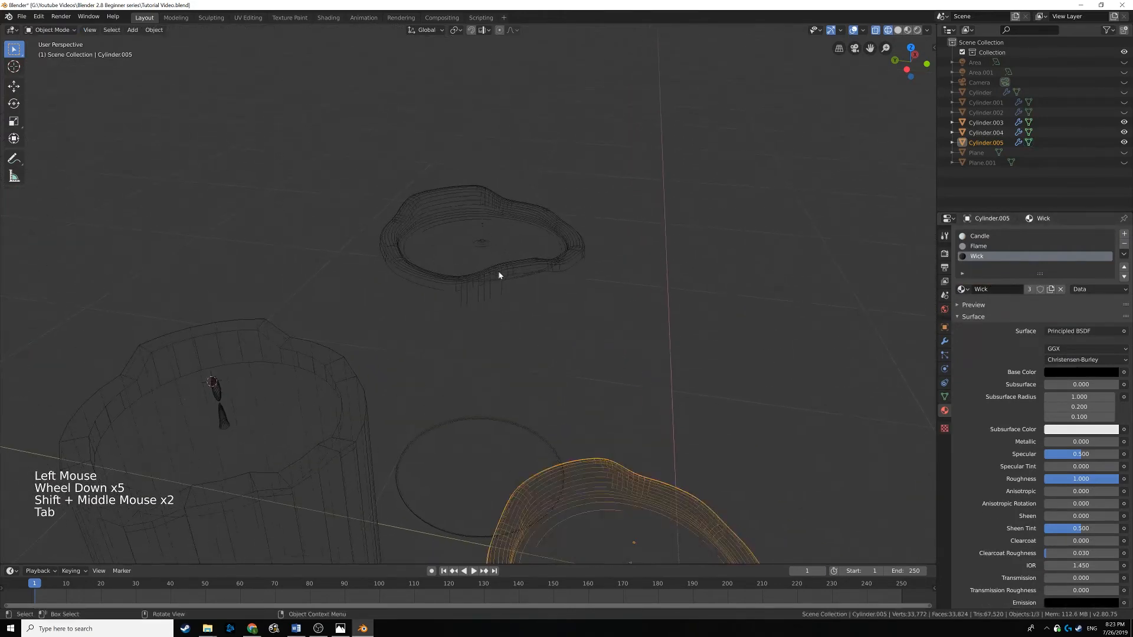
pyautogui.click(498, 275)
pyautogui.press('Tab')
pyautogui.keyDown('shift'); pyautogui.moveTo(489, 215); pyautogui.dragTo(546, 266, button='middle'); pyautogui.keyUp('shift')
pyautogui.scroll(8, 546, 266)
pyautogui.keyDown('shift'); pyautogui.moveTo(637, 330); pyautogui.dragTo(611, 323, button='middle'); pyautogui.keyUp('shift')
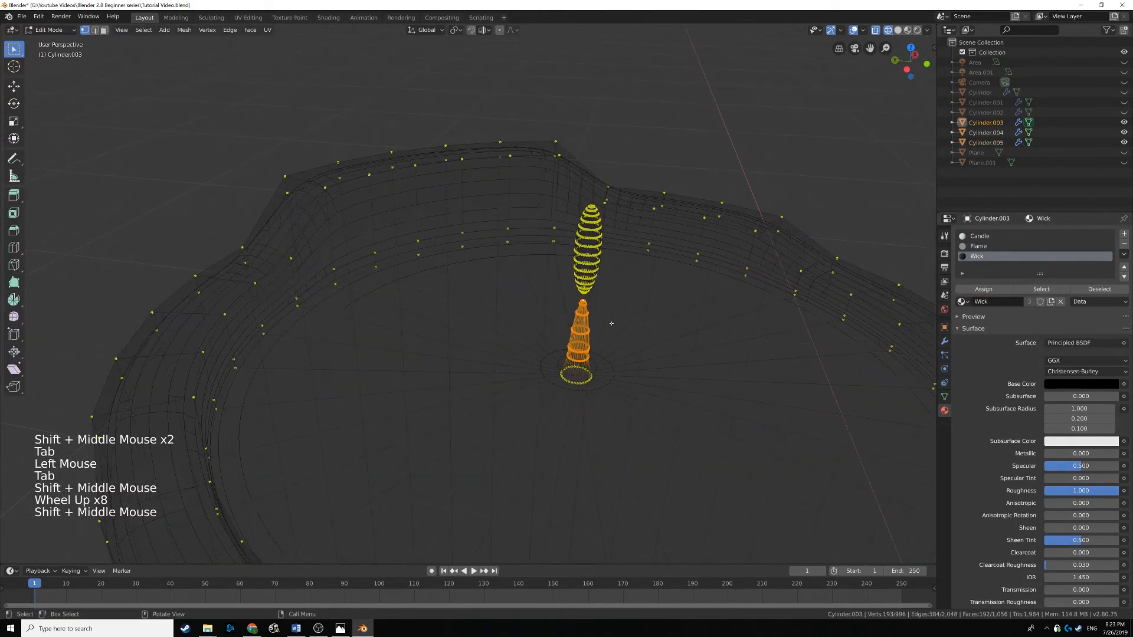
# Grow the rear candle's wick selection to include the base ring, assign the Wick material to it and leave Edit Mode.
pyautogui.press('ctrl+KP_Add')
pyautogui.click(975, 296)
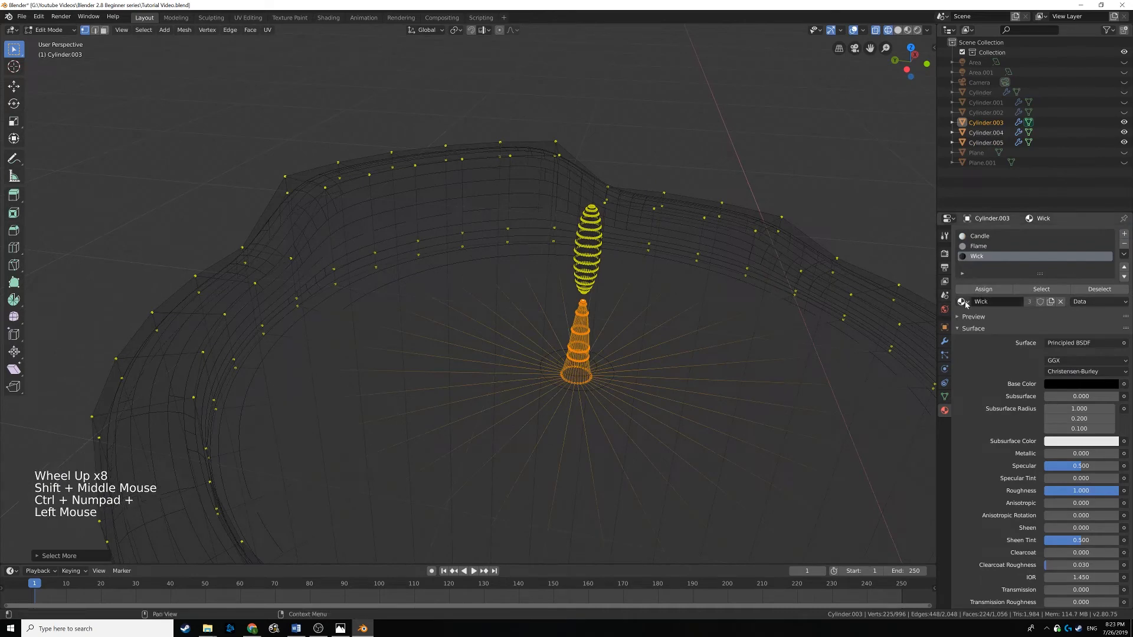
pyautogui.click(977, 290)
pyautogui.scroll(-7, 482, 298)
pyautogui.press('Tab')
pyautogui.keyDown('shift'); pyautogui.moveTo(490, 318); pyautogui.dragTo(483, 299, button='middle'); pyautogui.keyUp('shift')
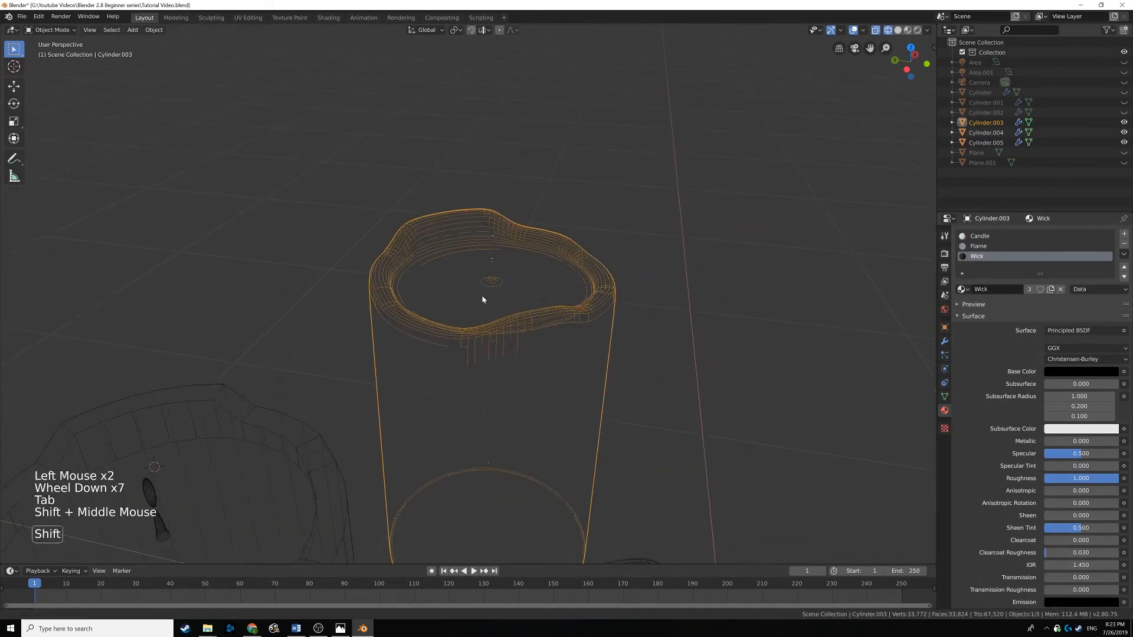
# Deselect everything and inspect all three candles with material preview shading.
pyautogui.scroll(-3, 481, 298)
pyautogui.hotkey('alt', 'a')
pyautogui.press('z')
pyautogui.keyDown('shift'); pyautogui.moveTo(603, 312); pyautogui.dragTo(618, 296, button='middle'); pyautogui.keyUp('shift')
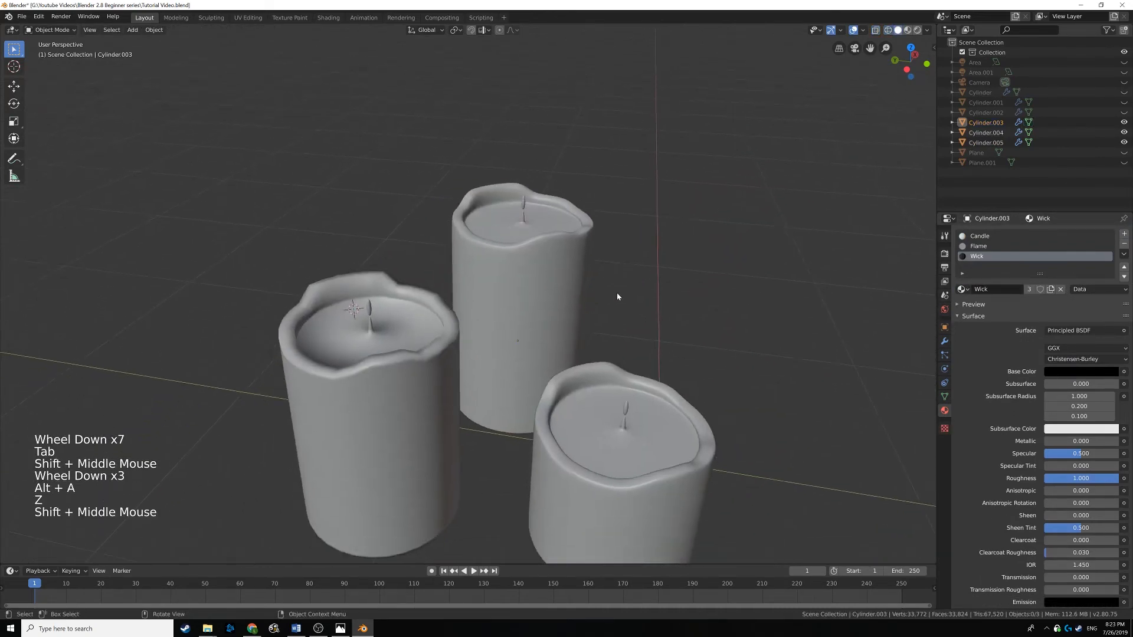
pyautogui.click(907, 30)
pyautogui.moveTo(555, 236)
pyautogui.keyDown('shift'); pyautogui.mouseDown(button='middle')
pyautogui.moveTo(618, 292)
pyautogui.moveTo(596, 290)
pyautogui.mouseUp(button='middle'); pyautogui.keyUp('shift')
pyautogui.scroll(2, 579, 253)
pyautogui.press('Tab')
pyautogui.press('Tab')
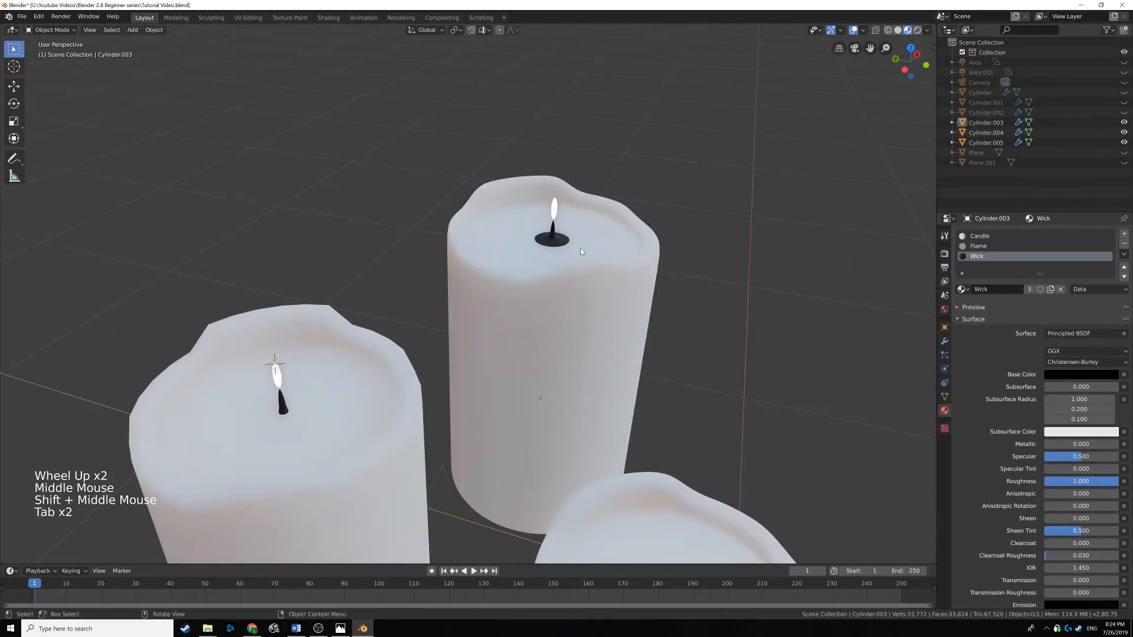
# Examine the rear candle's wick base up close in Edit Mode and wireframe shading.
pyautogui.keyDown('shift'); pyautogui.moveTo(580, 248); pyautogui.dragTo(519, 285, button='middle'); pyautogui.keyUp('shift')
pyautogui.scroll(4, 519, 284)
pyautogui.press('Tab')
pyautogui.scroll(4, 519, 285)
pyautogui.press('z')
pyautogui.keyDown('shift'); pyautogui.moveTo(620, 346); pyautogui.dragTo(572, 321, button='middle'); pyautogui.keyUp('shift')
pyautogui.scroll(3, 600, 344)
pyautogui.press('Tab')
# Turn off the viewport display of the rear candle's Subdivision modifier and select the candle in solid shading.
pyautogui.click(938, 339)
pyautogui.click(944, 341)
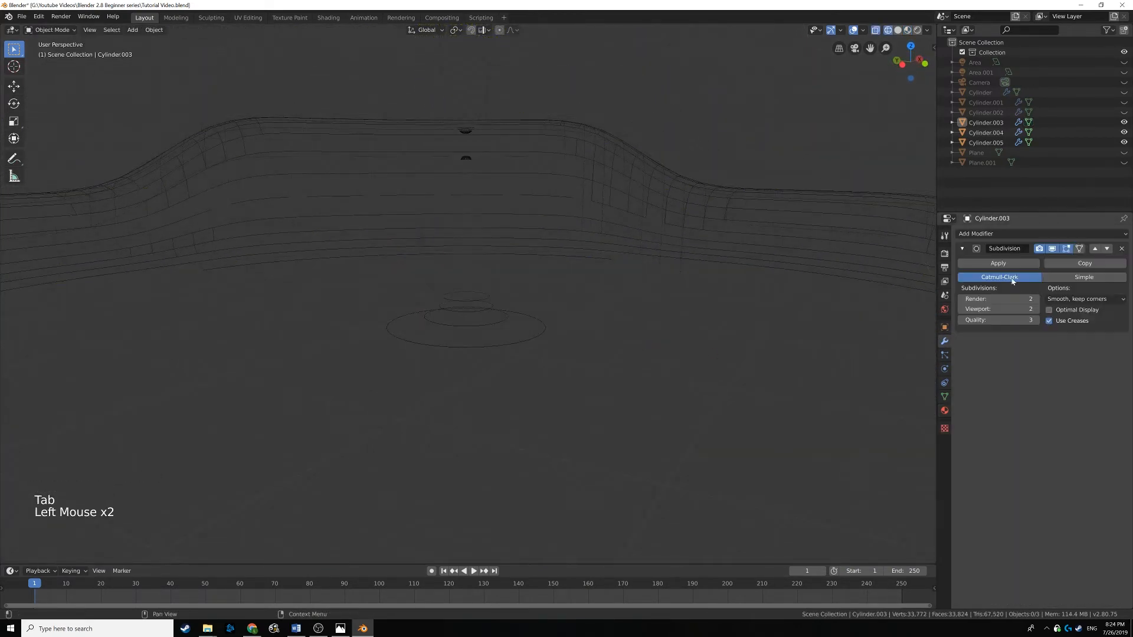
pyautogui.click(1052, 249)
pyautogui.press('z')
pyautogui.middleClick(601, 290)
pyautogui.click(541, 350)
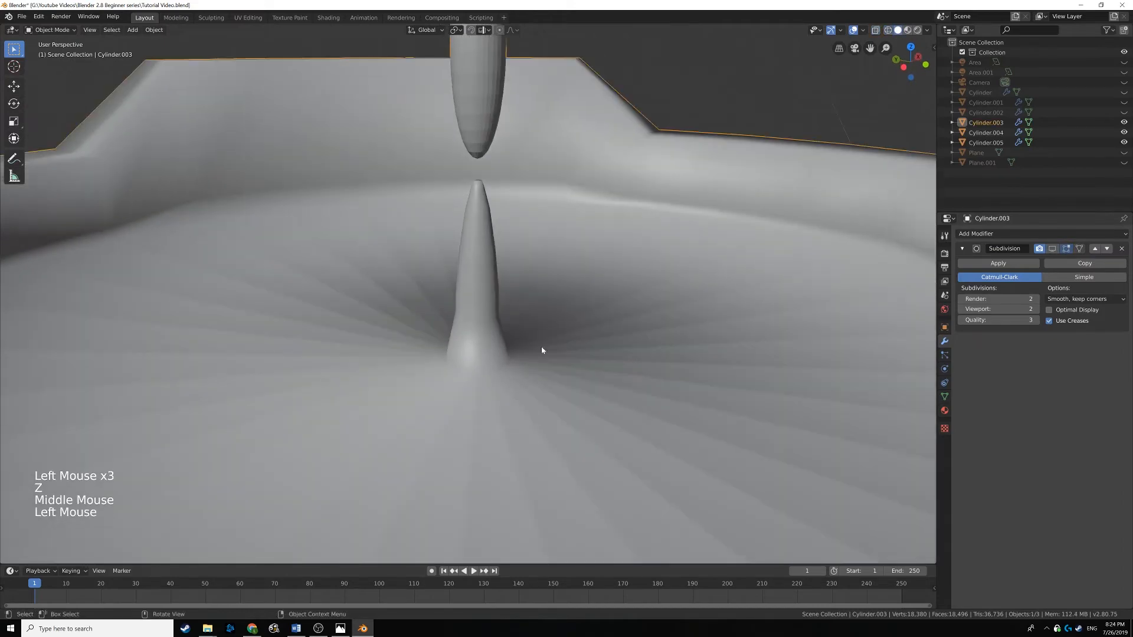
# Add a loop cut around the rear candle's wick, slide it tight against the wick base and preview the materials.
pyautogui.press('Tab')
pyautogui.moveTo(542, 350); pyautogui.dragTo(591, 254, button='middle')
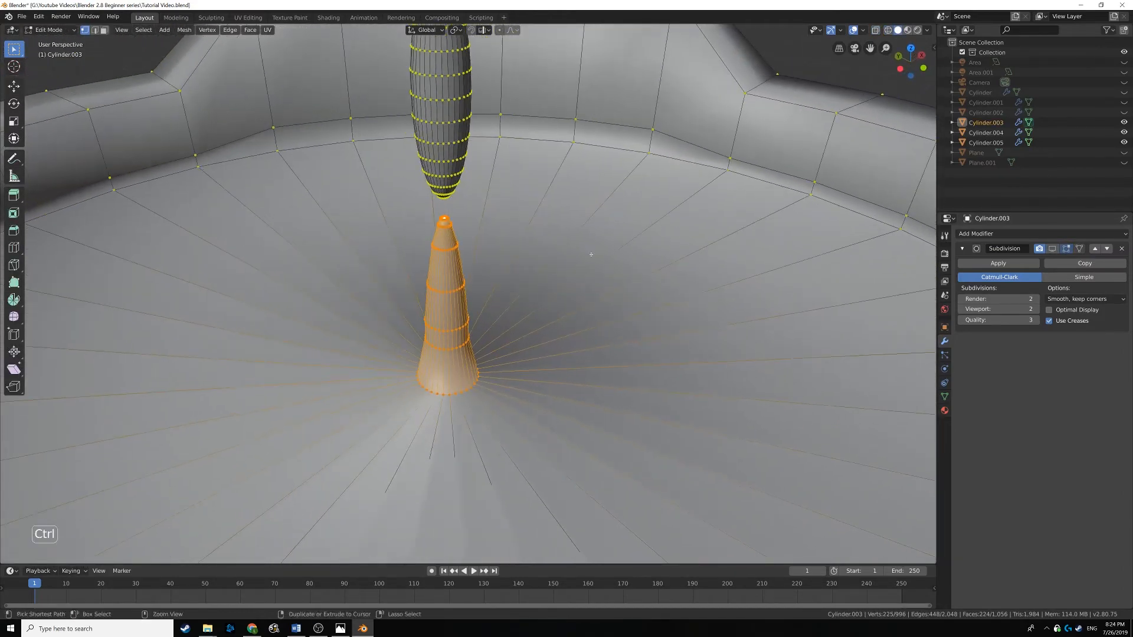
pyautogui.hotkey('ctrl', 'r')
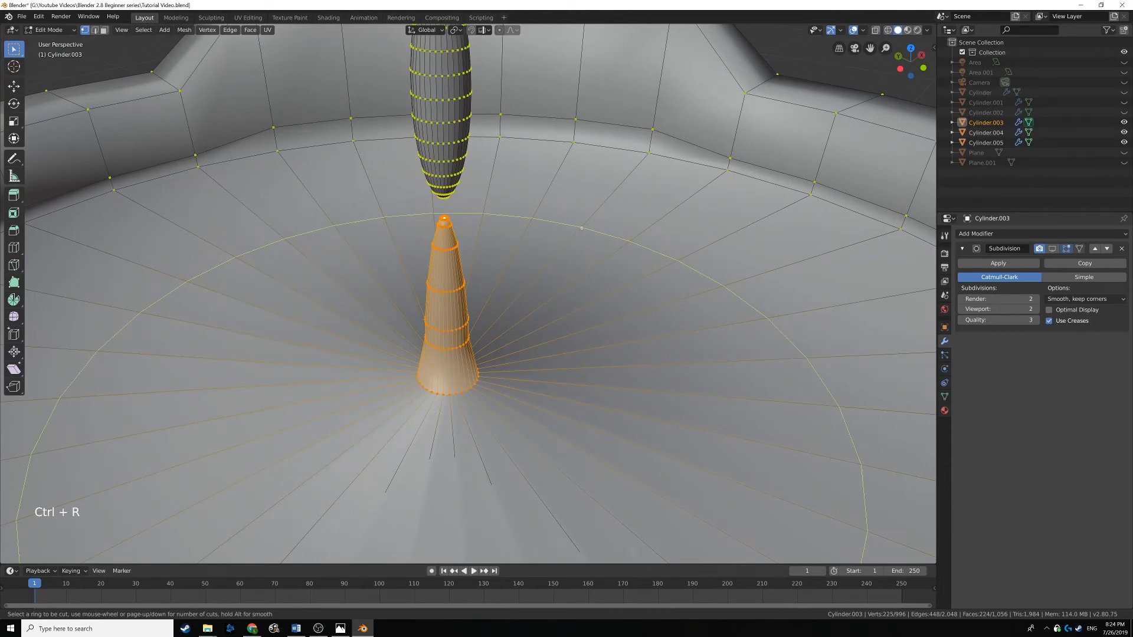
pyautogui.click(581, 228)
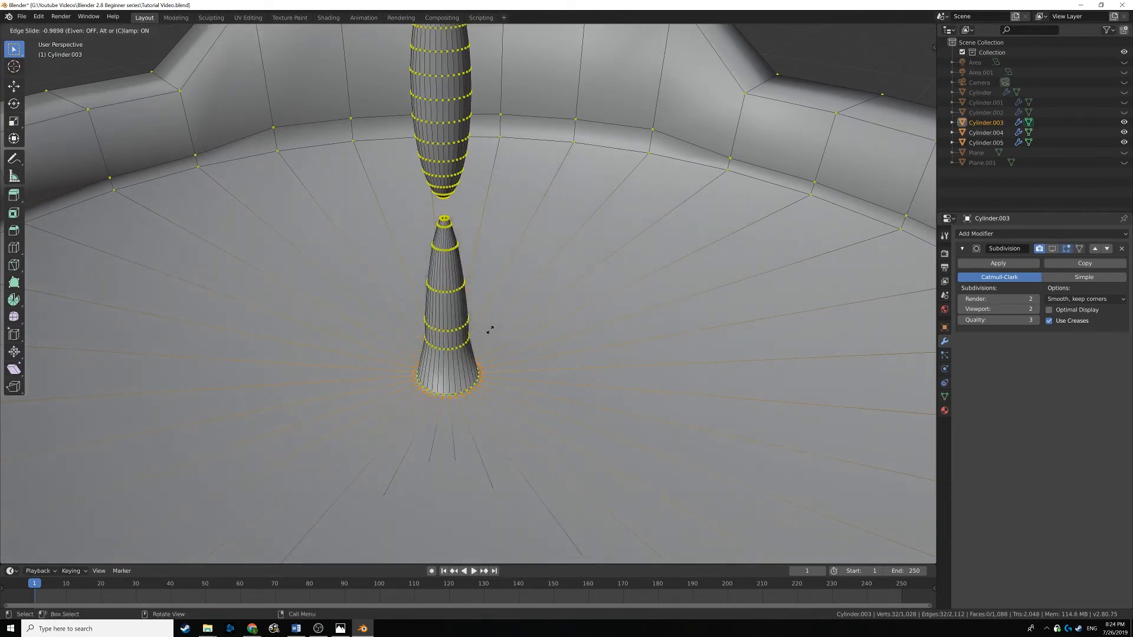
pyautogui.click(490, 330)
pyautogui.press('Tab')
pyautogui.click(908, 31)
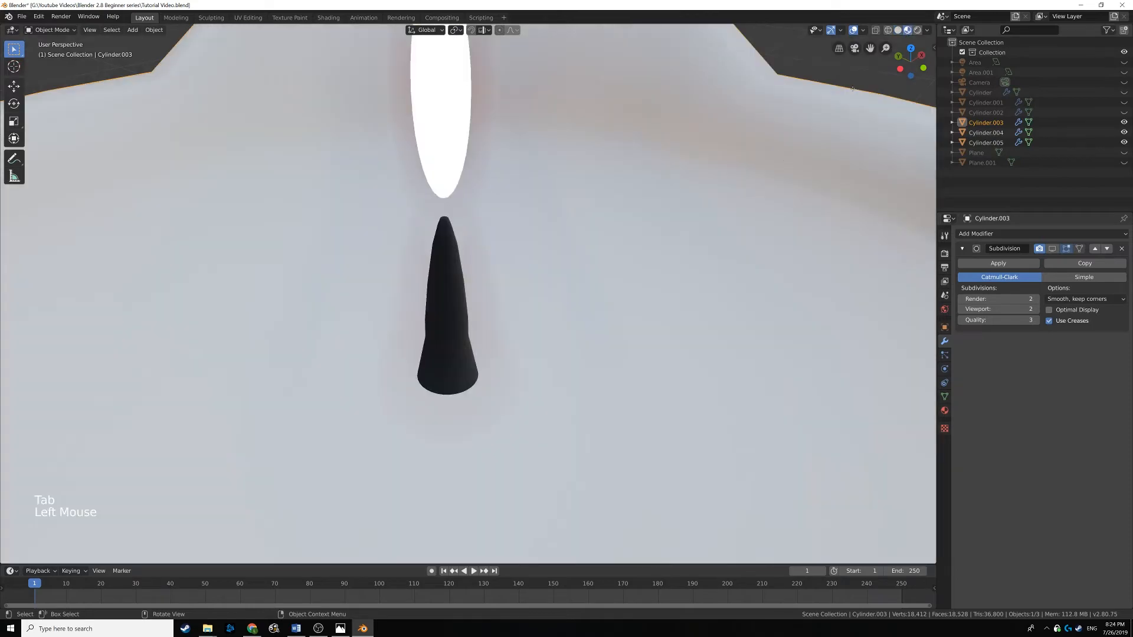
pyautogui.scroll(-12, 462, 345)
pyautogui.keyDown('shift'); pyautogui.moveTo(465, 360); pyautogui.dragTo(489, 248, button='middle'); pyautogui.keyUp('shift')
# Add a loop cut around the short candle's wick and slide it close to the wick base.
pyautogui.click(467, 360)
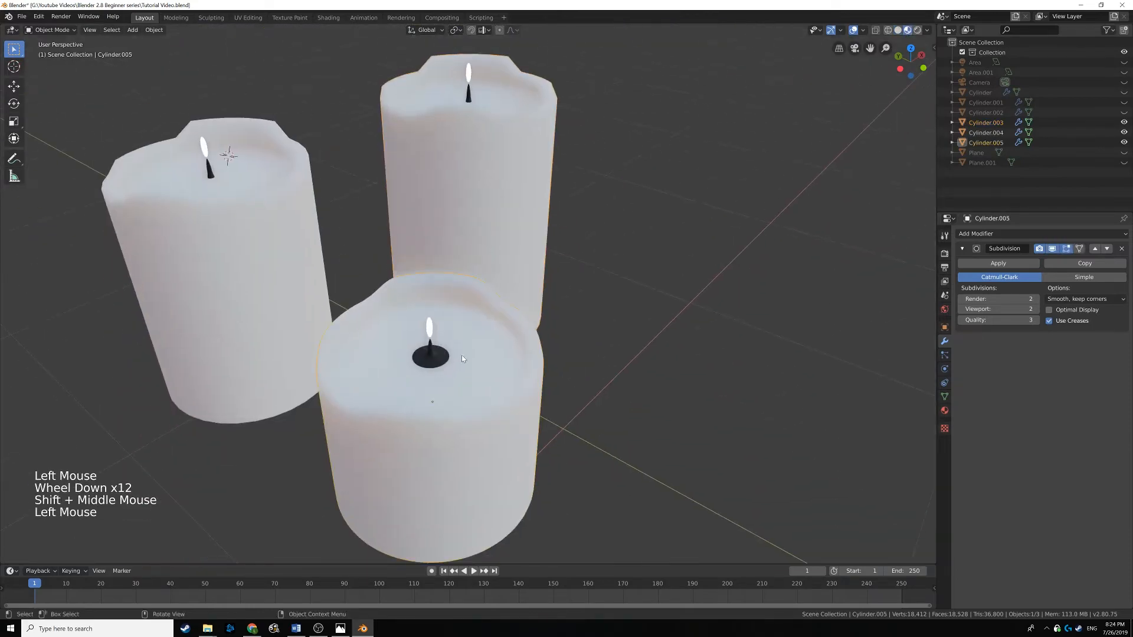
pyautogui.keyDown('shift'); pyautogui.moveTo(466, 359); pyautogui.dragTo(475, 335, button='middle'); pyautogui.keyUp('shift')
pyautogui.press('Tab')
pyautogui.scroll(5, 476, 335)
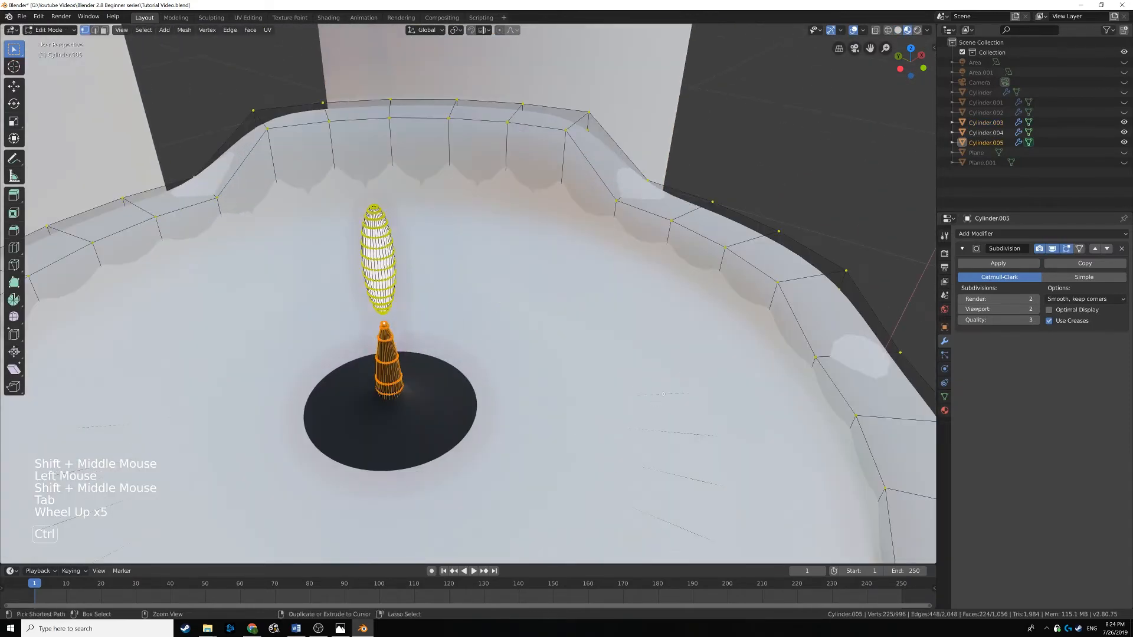
pyautogui.hotkey('ctrl', 'r')
pyautogui.click(655, 394)
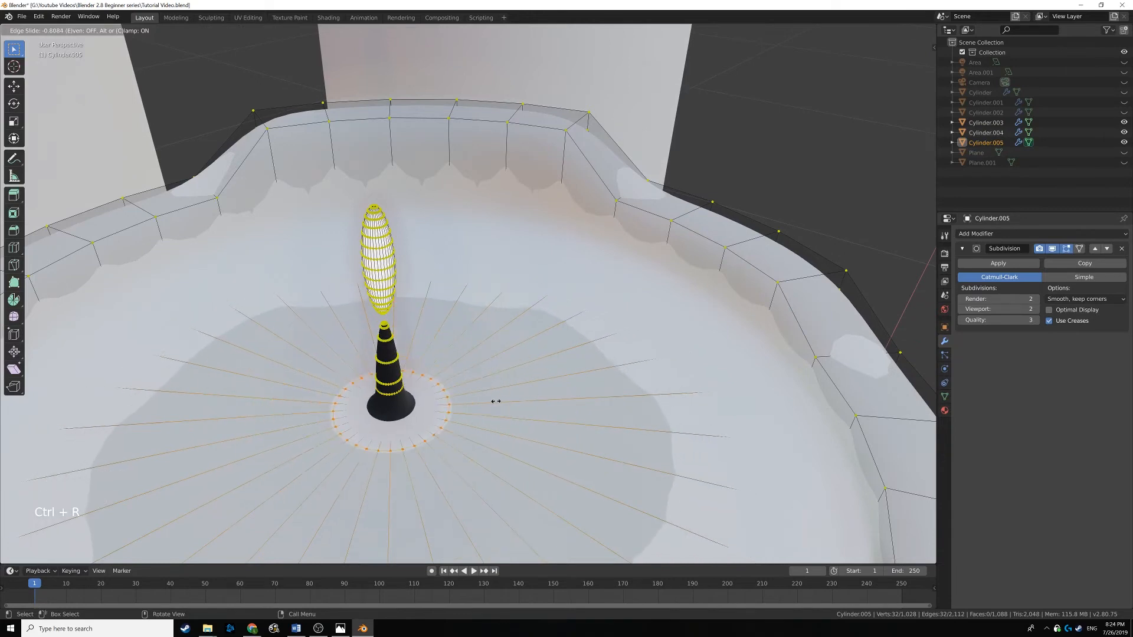
pyautogui.click(463, 403)
pyautogui.press('Tab')
# Turn on the Subdivision modifier's viewport display for the medium-height candle and the tall rear candle.
pyautogui.moveTo(463, 402); pyautogui.dragTo(455, 327, button='middle')
pyautogui.scroll(-5, 476, 392)
pyautogui.scroll(-2, 448, 331)
pyautogui.click(429, 255)
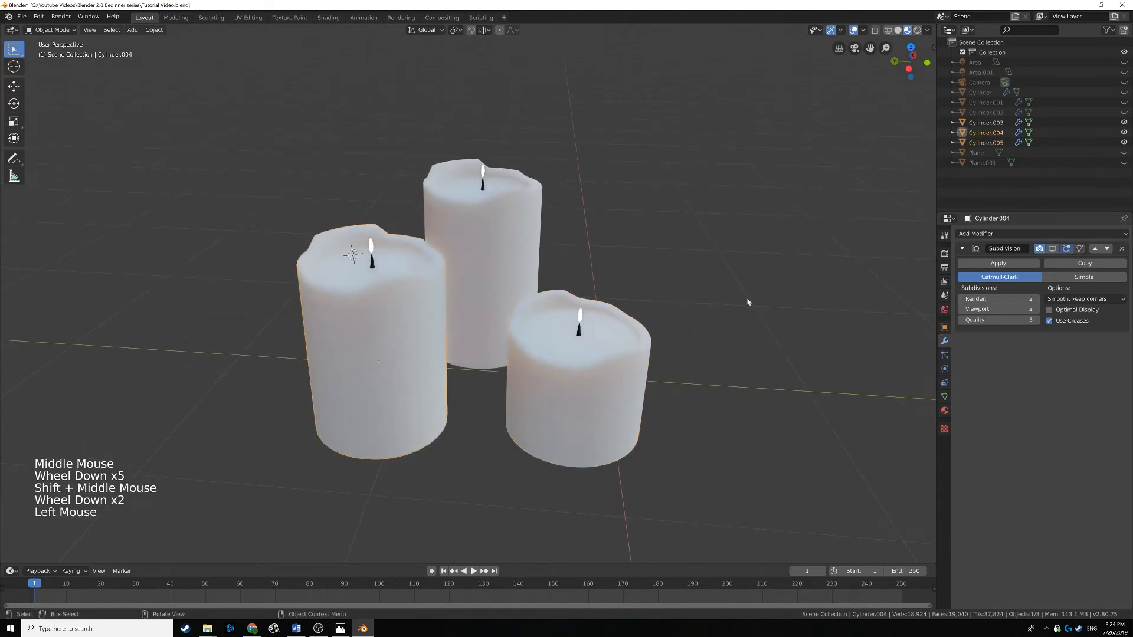
pyautogui.click(1053, 249)
pyautogui.click(463, 196)
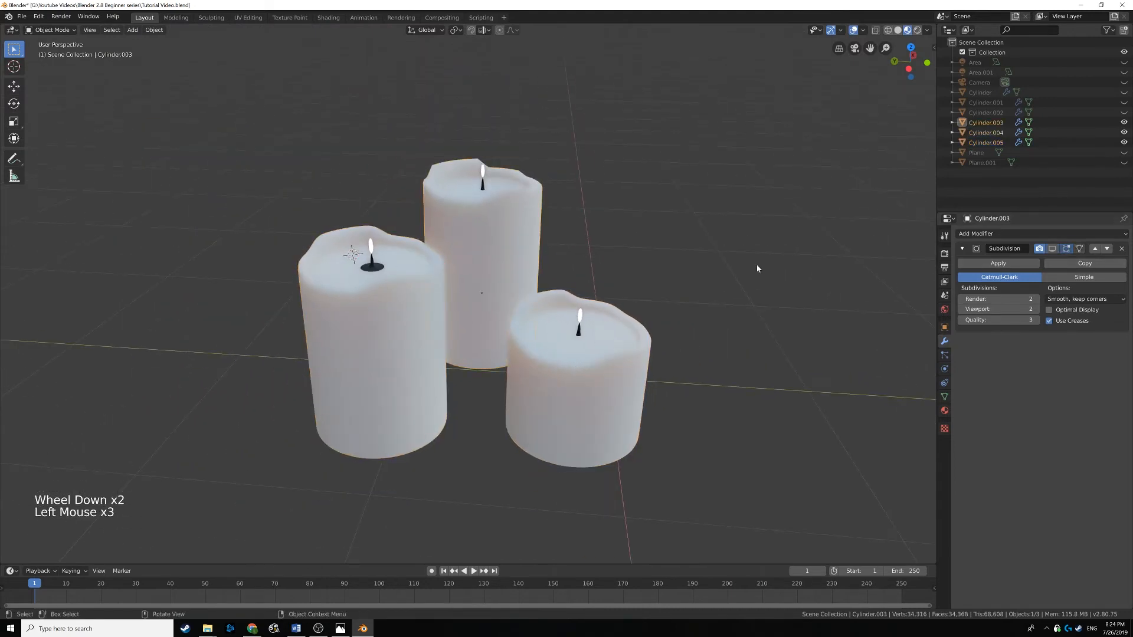
pyautogui.click(1053, 248)
# Clear the selection and open the medium-height candle in Edit Mode.
pyautogui.keyDown('shift'); pyautogui.moveTo(563, 318); pyautogui.dragTo(531, 314, button='middle'); pyautogui.keyUp('shift')
pyautogui.hotkey('alt', 'a')
pyautogui.click(490, 323)
pyautogui.scroll(4, 507, 322)
pyautogui.press('Tab')
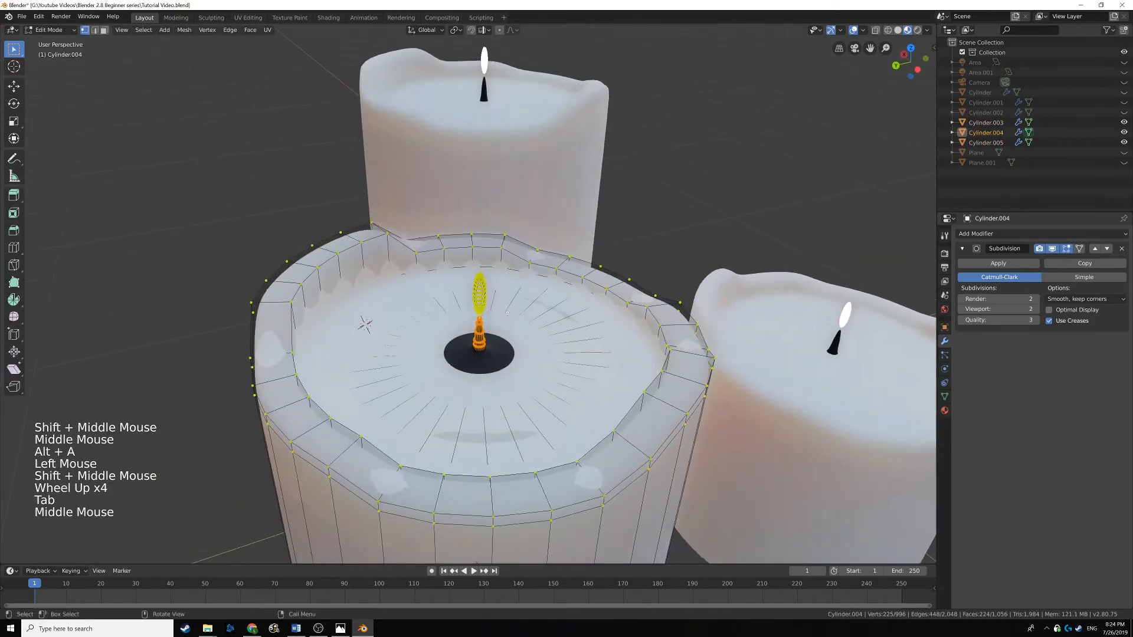
# Add a loop cut around the medium-height candle's wick, slide it close to the wick base, leave Edit Mode and deselect.
pyautogui.scroll(1, 542, 311)
pyautogui.hotkey('alt', 'a')
pyautogui.hotkey('ctrl', 'r')
pyautogui.click(552, 308)
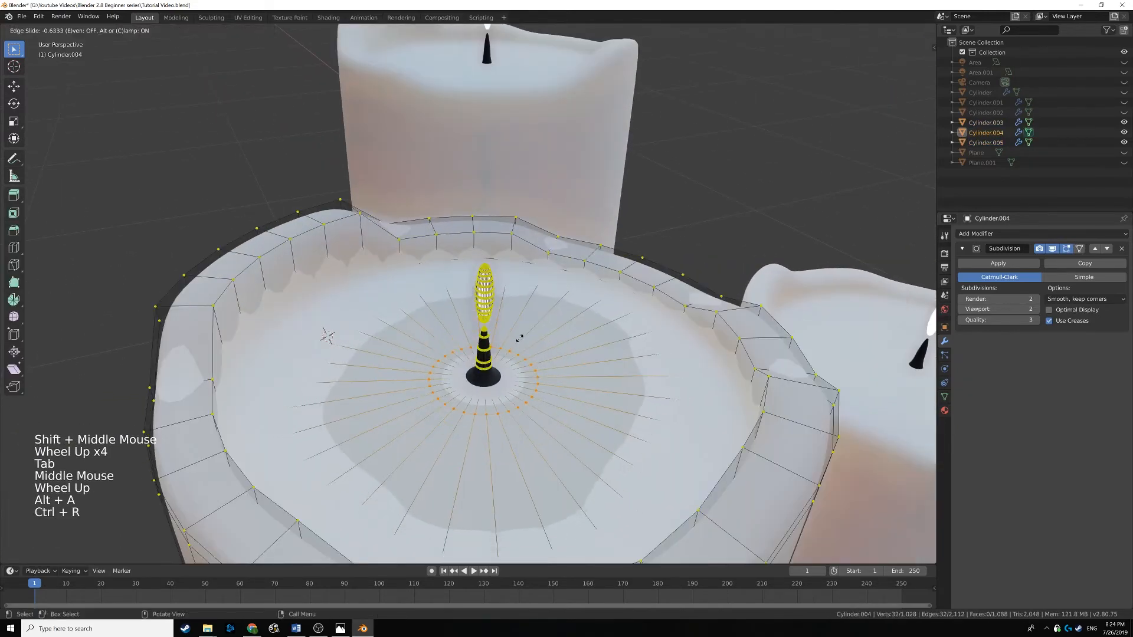
pyautogui.click(503, 354)
pyautogui.press('Tab')
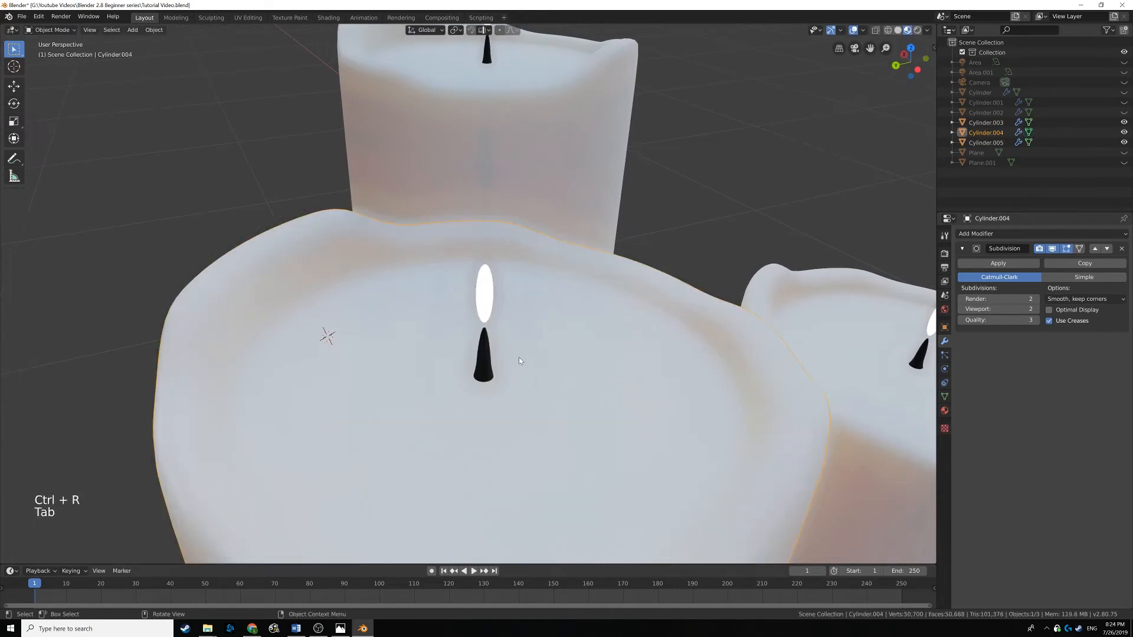
pyautogui.scroll(-7, 505, 357)
pyautogui.moveTo(518, 357); pyautogui.dragTo(497, 357, button='middle')
pyautogui.scroll(3, 483, 342)
pyautogui.hotkey('alt', 'a')
# Rotate the tall rear candle about the global Z axis so its rim differs from the other candles.
pyautogui.moveTo(480, 319); pyautogui.dragTo(553, 285, button='middle')
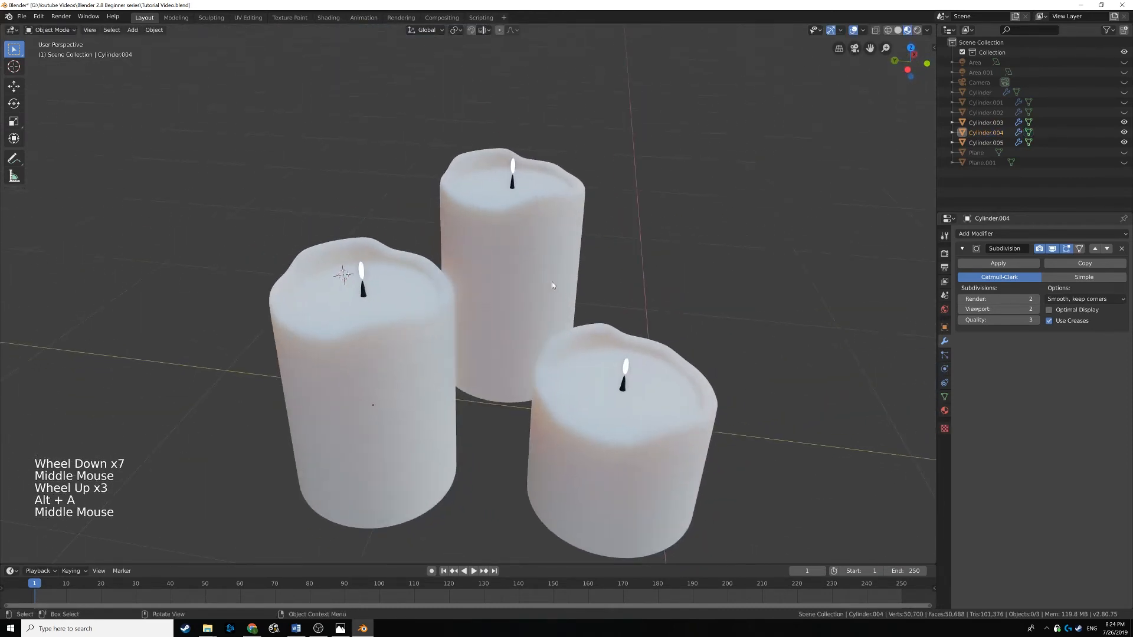
pyautogui.click(544, 229)
pyautogui.moveTo(544, 229); pyautogui.dragTo(589, 303, button='middle')
pyautogui.press('r')
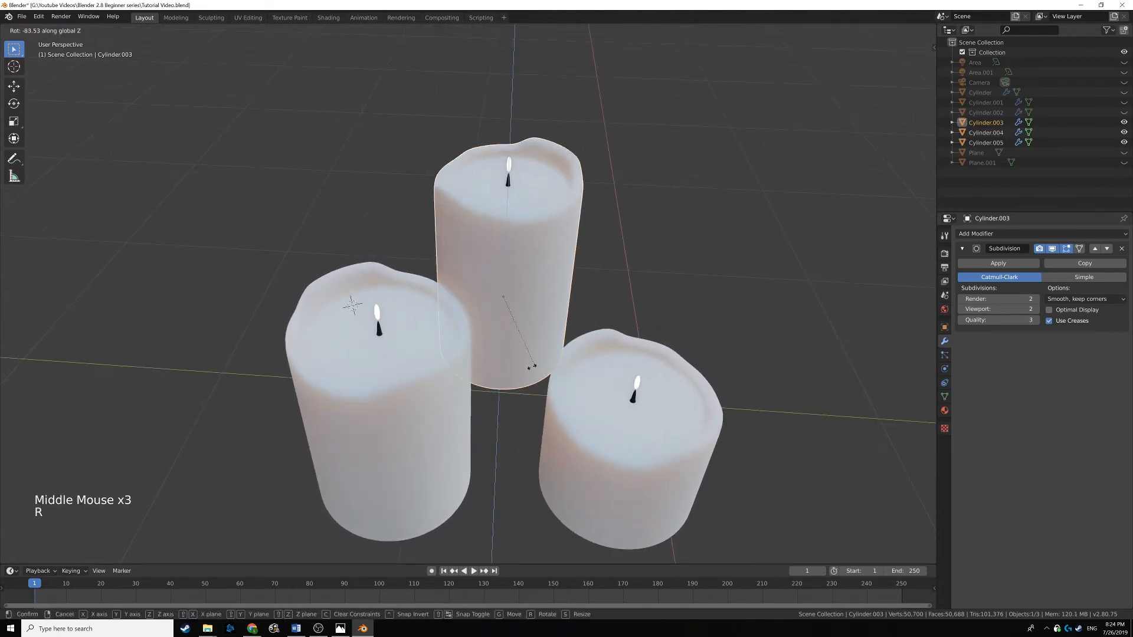
pyautogui.click(583, 380)
# Rotate the short candle about the global Z axis to vary its rim, and deselect it.
pyautogui.keyDown('shift'); pyautogui.moveTo(359, 292); pyautogui.dragTo(406, 263, button='middle'); pyautogui.keyUp('shift')
pyautogui.click(624, 377)
pyautogui.press('r')
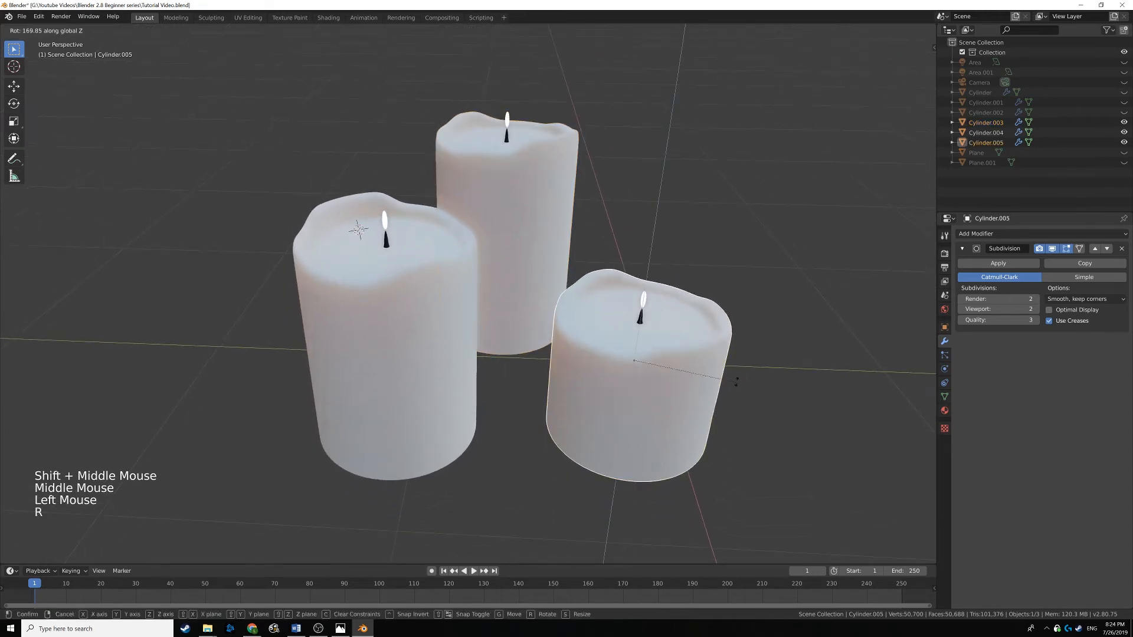
pyautogui.click(602, 220)
pyautogui.hotkey('alt', 'a')
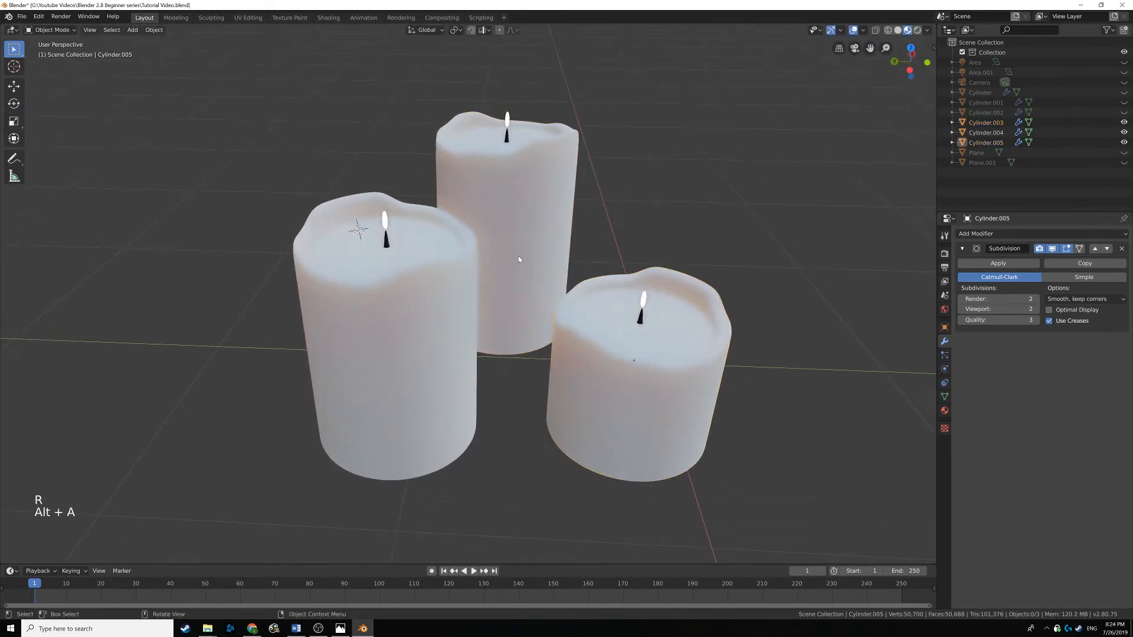
# Save the candle scene file.
pyautogui.keyDown('shift'); pyautogui.moveTo(518, 256); pyautogui.dragTo(508, 254, button='middle'); pyautogui.keyUp('shift')
pyautogui.moveTo(508, 254)
pyautogui.mouseDown(button='middle')
pyautogui.moveTo(495, 252)
pyautogui.moveTo(502, 263)
pyautogui.mouseUp(button='middle')
pyautogui.hotkey('ctrl', 's')
# Unhide all hidden objects in the scene and clear the selection.
pyautogui.moveTo(502, 262); pyautogui.dragTo(509, 267, button='middle')
pyautogui.moveTo(509, 267); pyautogui.dragTo(517, 273, button='middle')
pyautogui.scroll(-5, 517, 272)
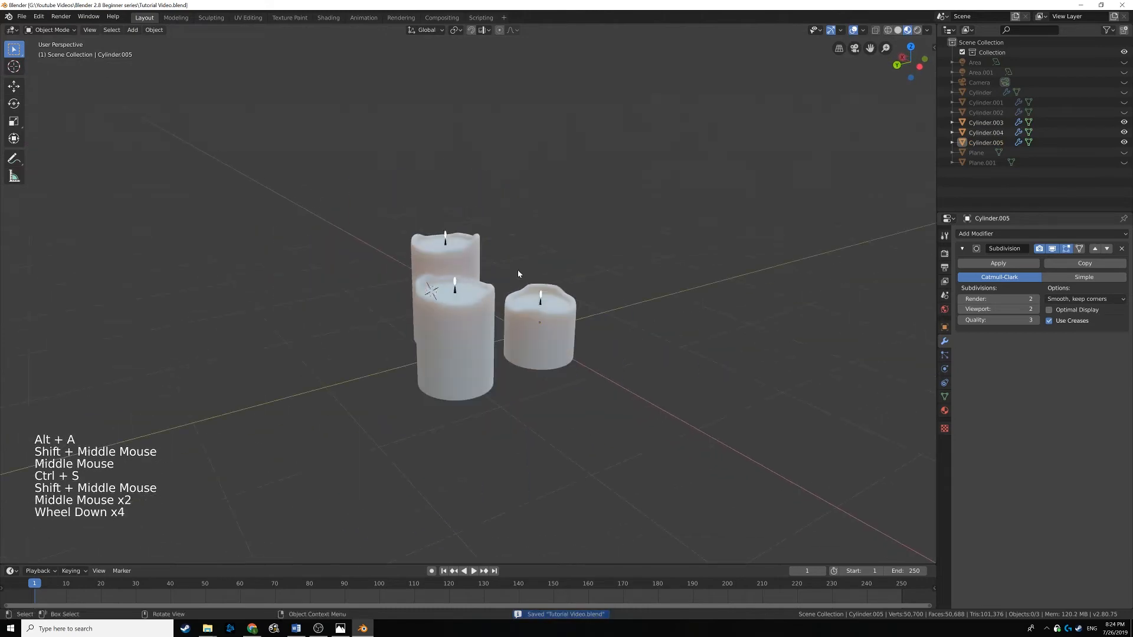
pyautogui.hotkey('alt', 'h')
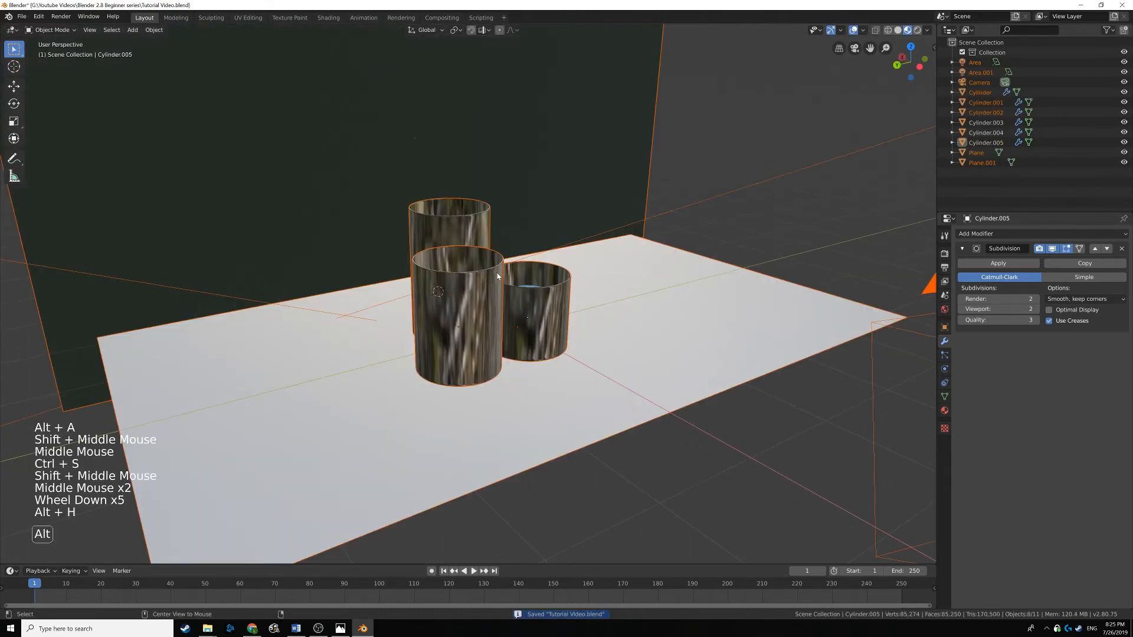
pyautogui.hotkey('alt', 'a')
pyautogui.moveTo(497, 277); pyautogui.dragTo(489, 245, button='middle')
pyautogui.scroll(-3, 541, 271)
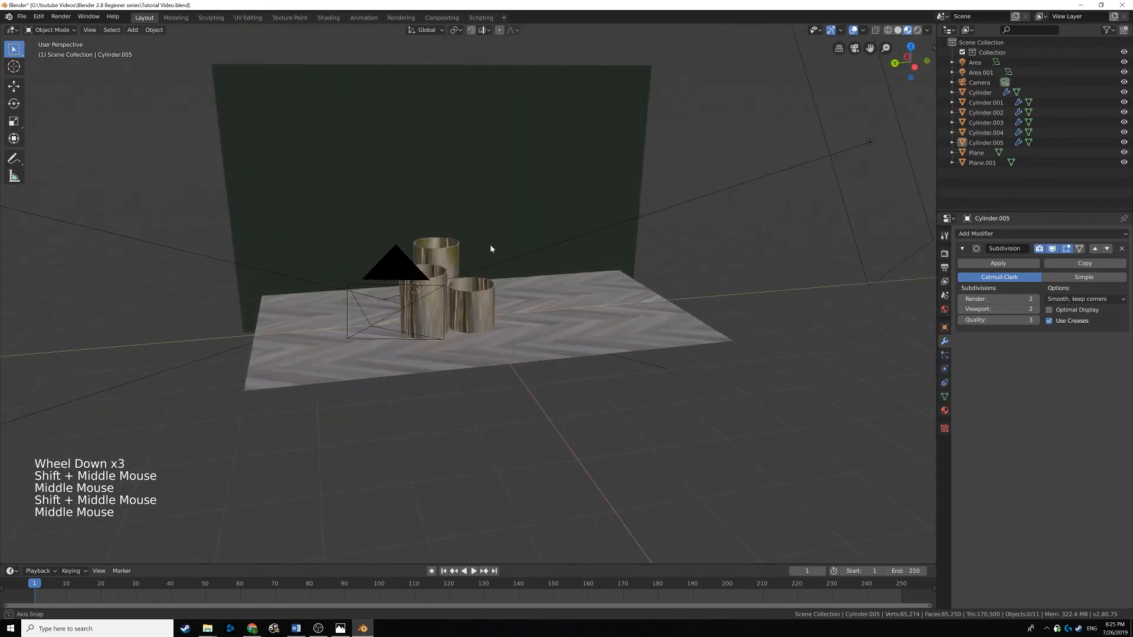
# Set the output resolution scale to 100% and keep PNG as the file format.
pyautogui.click(944, 254)
pyautogui.click(944, 268)
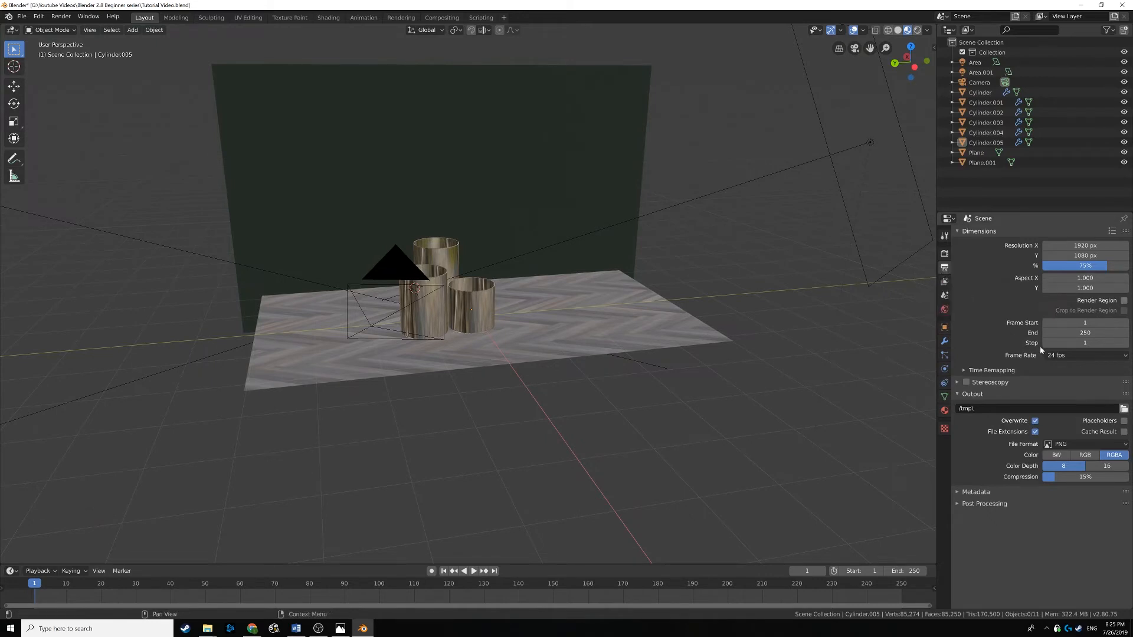
pyautogui.click(1062, 444)
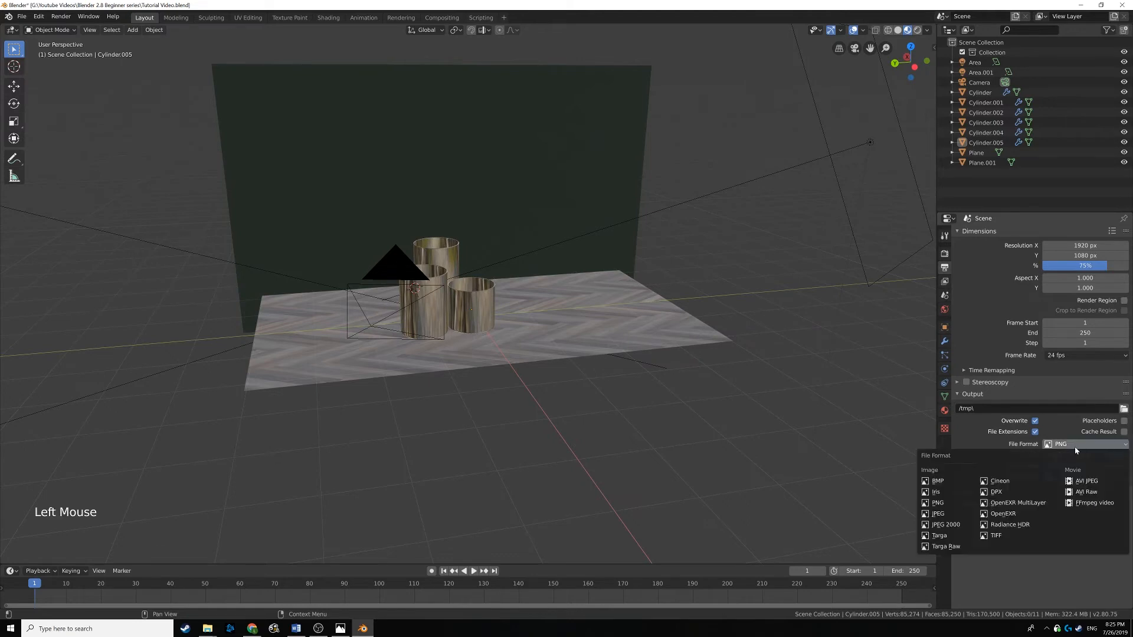
pyautogui.click(1074, 447)
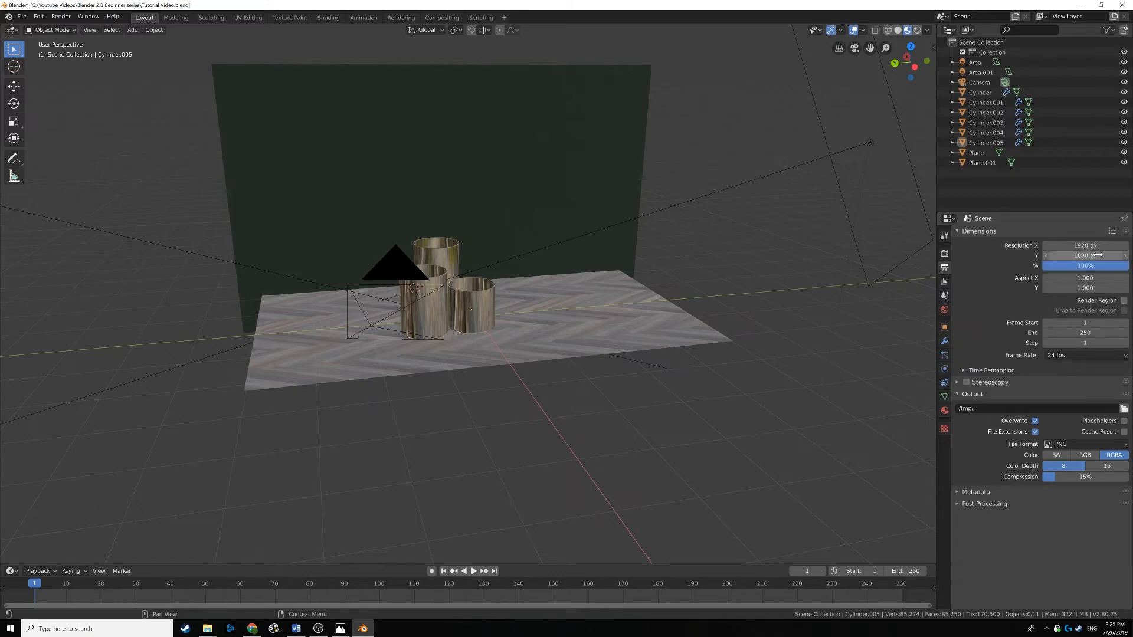
# Set the Cycles render samples to 800.
pyautogui.click(944, 282)
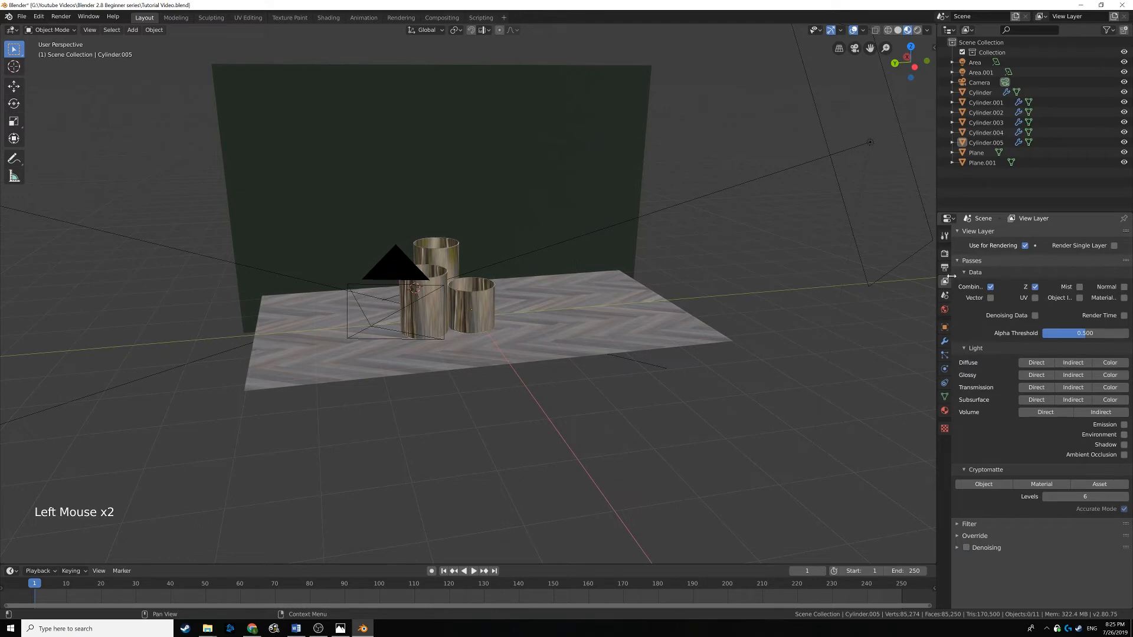
pyautogui.click(944, 254)
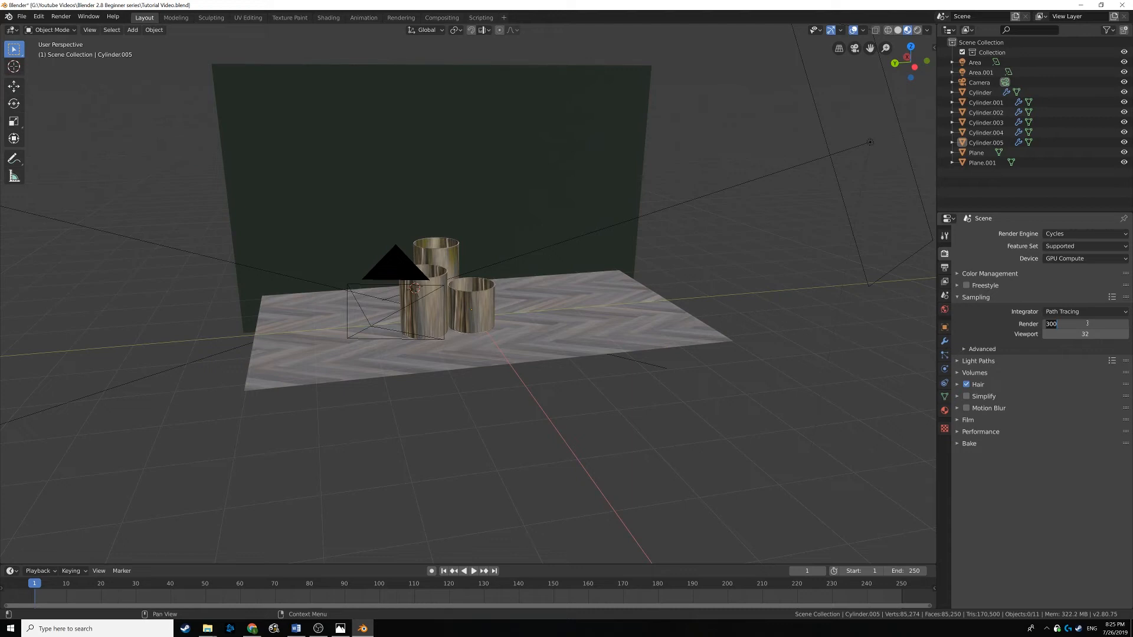
pyautogui.write('9')
pyautogui.write('00')
pyautogui.press('Return')
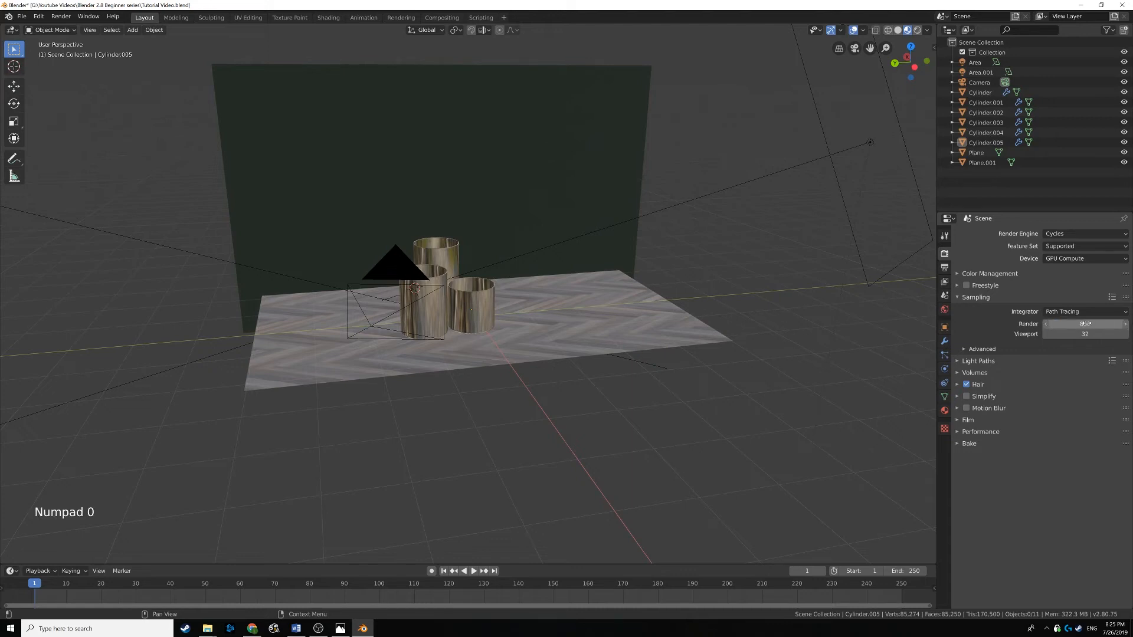
# Set the Cycles render samples to 1300.
pyautogui.click(944, 268)
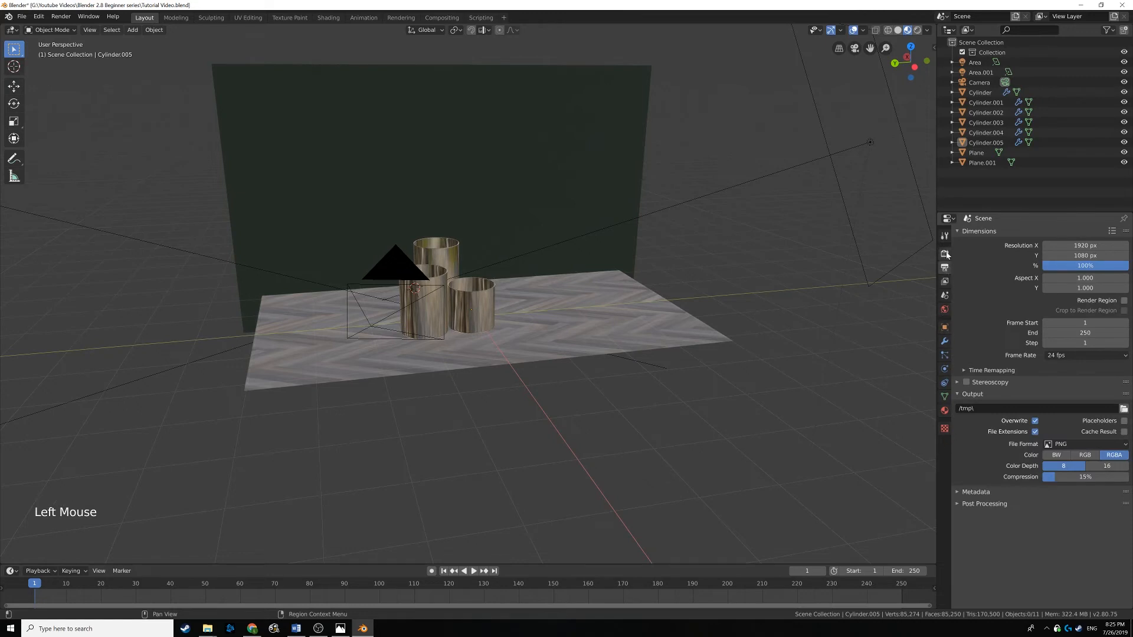
pyautogui.click(944, 254)
pyautogui.click(1087, 325)
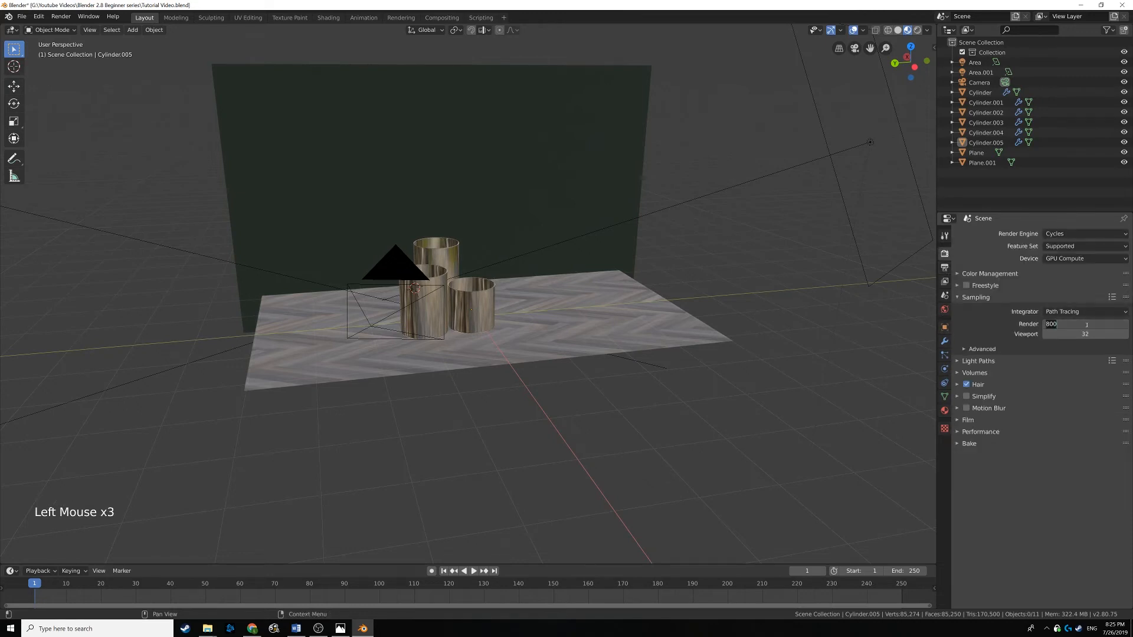
pyautogui.write('1330')
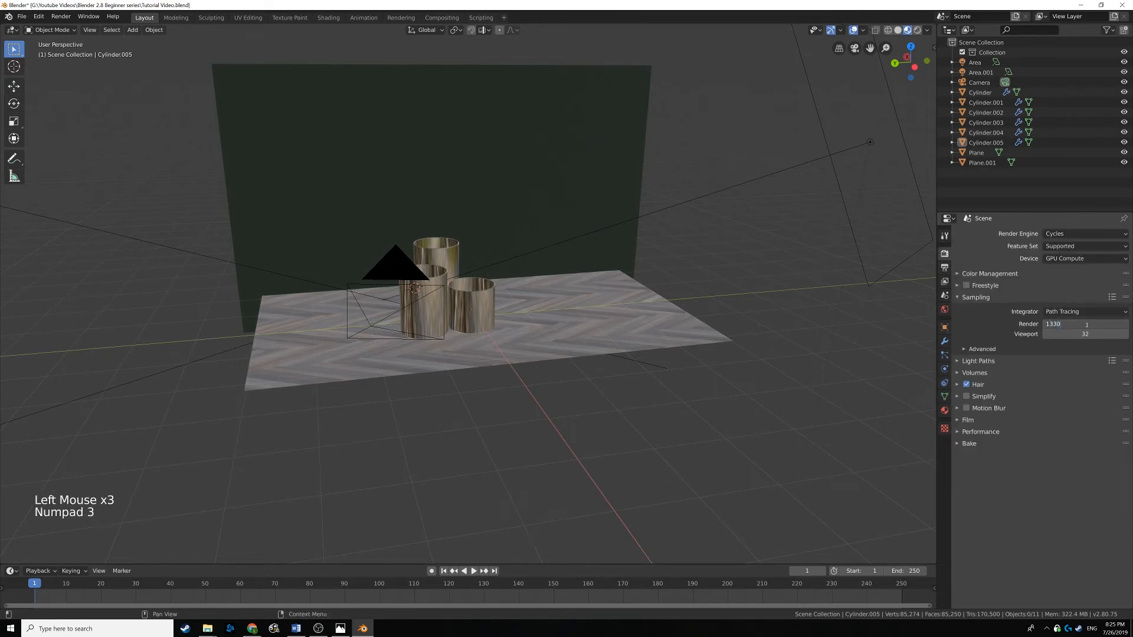
pyautogui.press('BackSpace')
pyautogui.write('0')
pyautogui.press('Return')
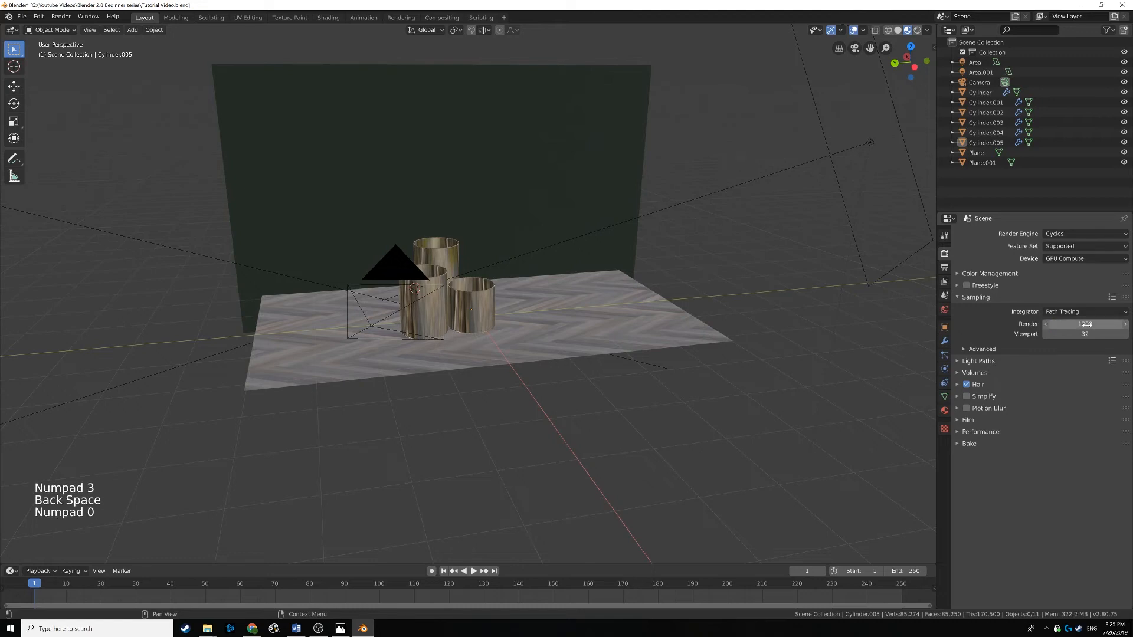
# Return the Cycles render samples to 800.
pyautogui.click(1087, 325)
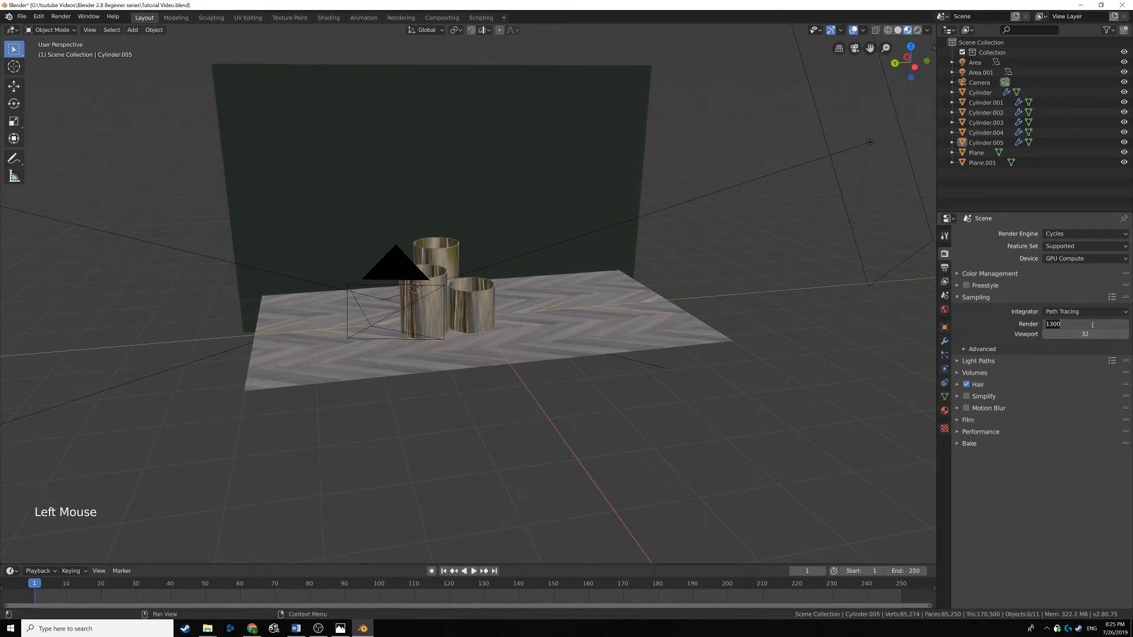
pyautogui.write('800')
pyautogui.press('Return')
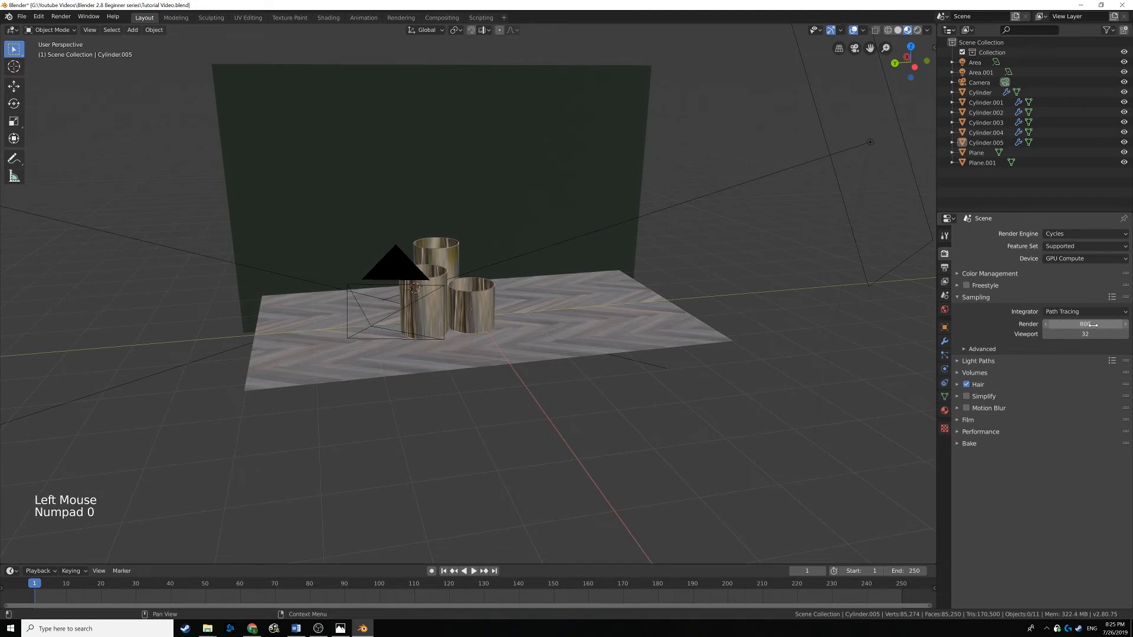
# Enable denoising for the view layer and save the scene file.
pyautogui.click(944, 281)
pyautogui.click(962, 376)
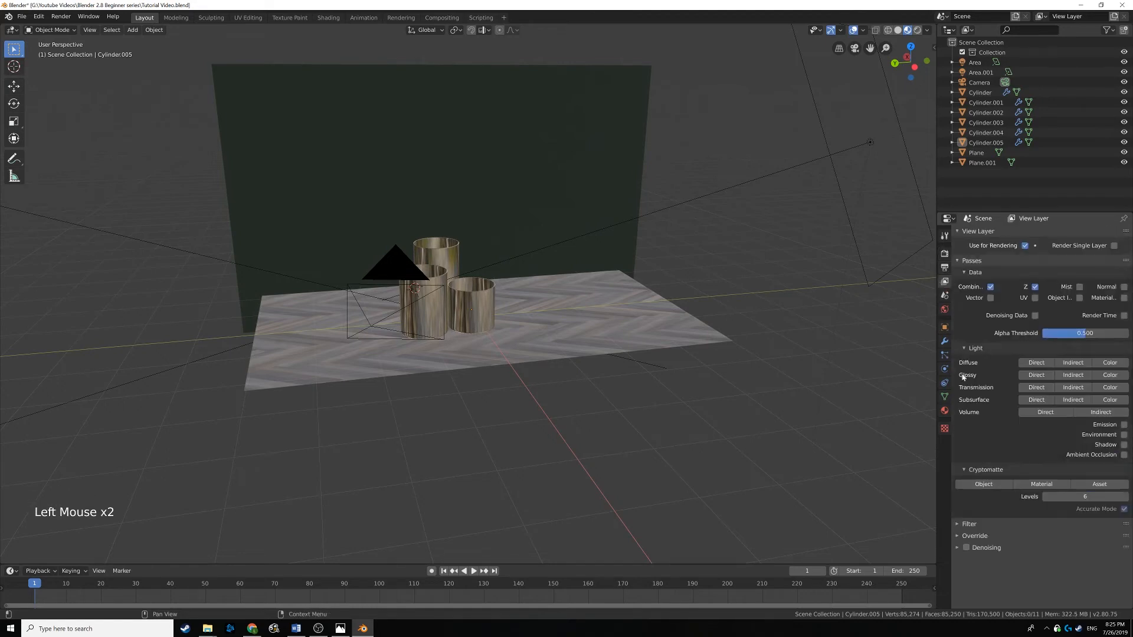
pyautogui.click(966, 547)
pyautogui.scroll(-2, 536, 321)
pyautogui.moveTo(537, 320); pyautogui.dragTo(561, 321, button='middle')
pyautogui.hotkey('ctrl', 's')
# Render the candle scene as a still image.
pyautogui.keyDown('shift'); pyautogui.moveTo(576, 281); pyautogui.dragTo(575, 382, button='middle'); pyautogui.keyUp('shift')
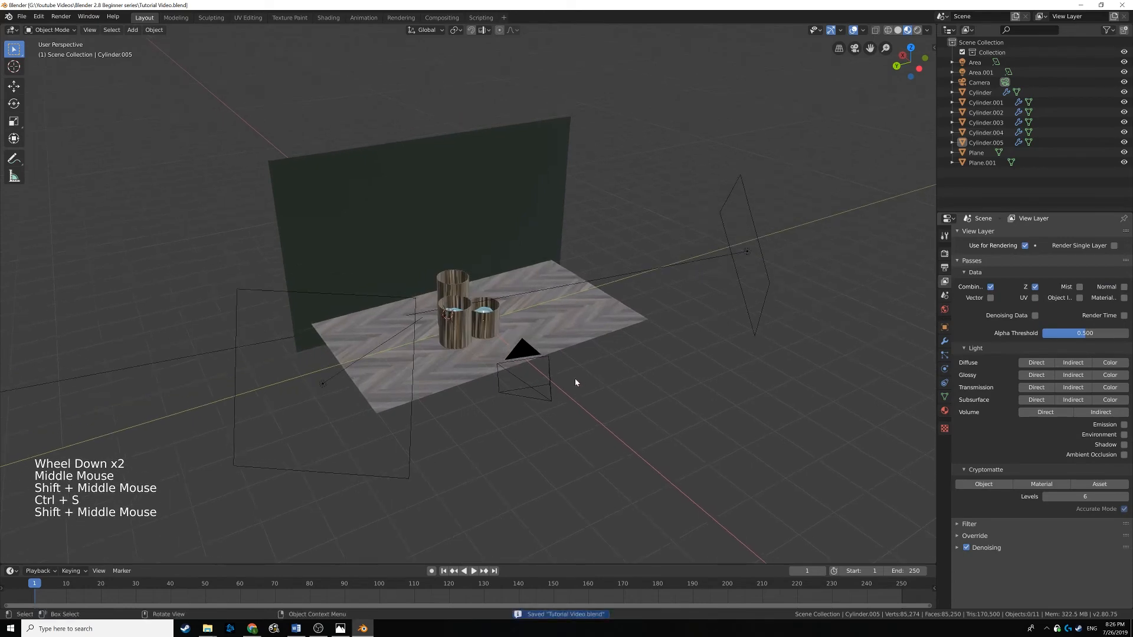
pyautogui.moveTo(607, 266); pyautogui.dragTo(600, 270, button='middle')
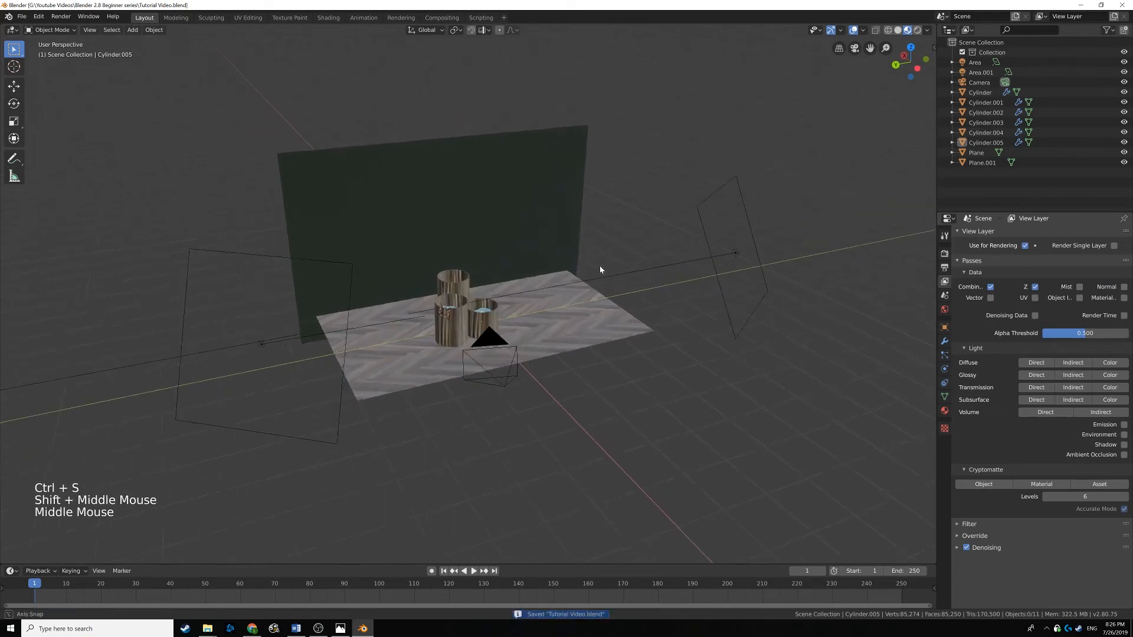
pyautogui.scroll(-1, 600, 269)
pyautogui.press('F12')
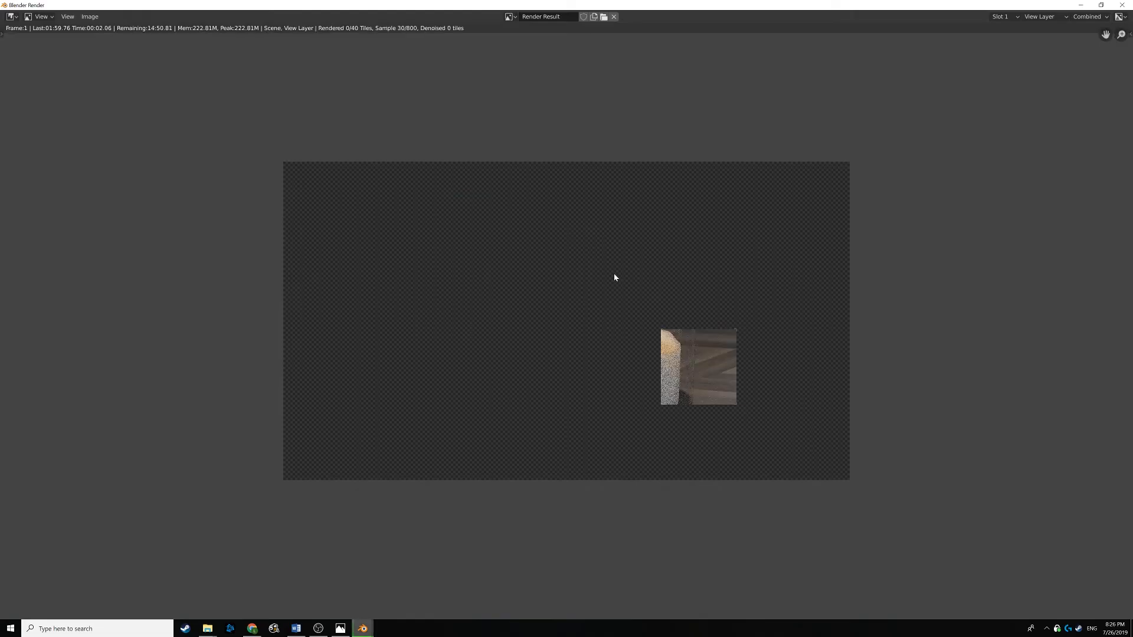
# Examine the finished render's candles, glass holders, dark backdrop and wooden floor up close, and minimise the render window.
pyautogui.scroll(2, 614, 277)
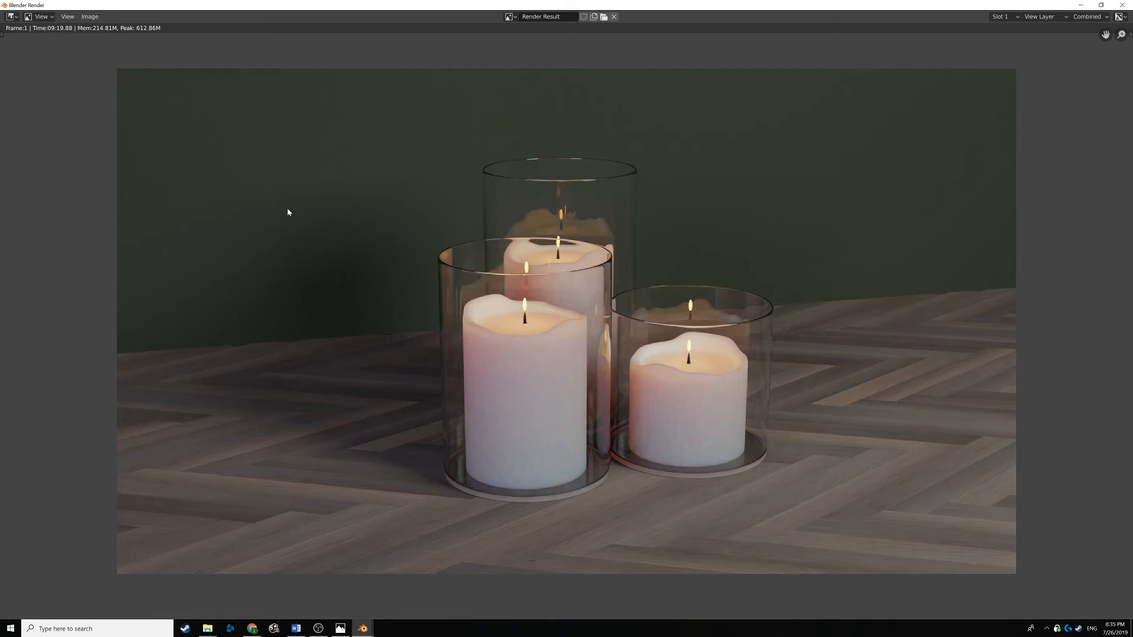
pyautogui.moveTo(366, 282); pyautogui.dragTo(458, 292, button='middle')
pyautogui.scroll(4, 456, 298)
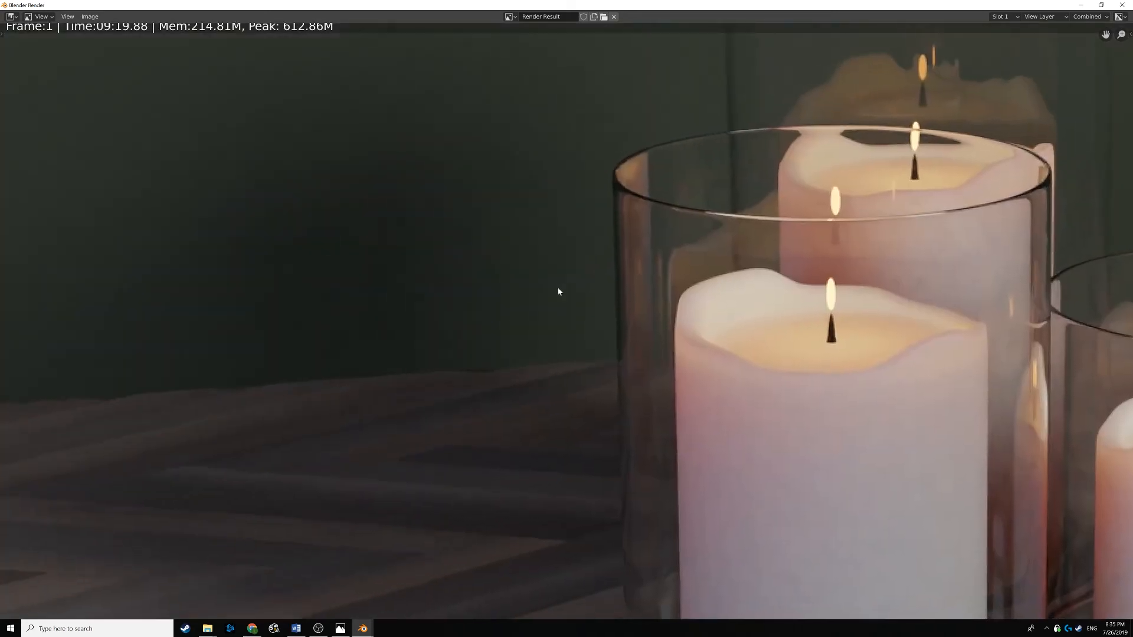
pyautogui.scroll(-3, 454, 295)
pyautogui.scroll(2, 457, 295)
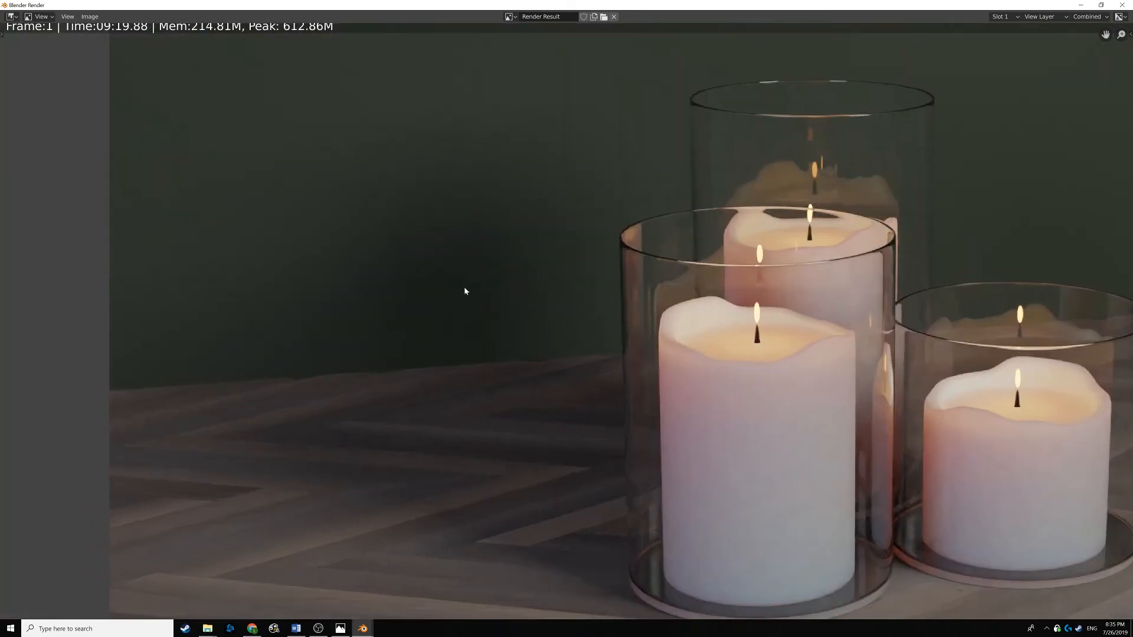
pyautogui.scroll(-3, 566, 300)
pyautogui.moveTo(702, 302); pyautogui.dragTo(498, 288, button='middle')
pyautogui.scroll(2, 508, 294)
pyautogui.scroll(-1, 499, 291)
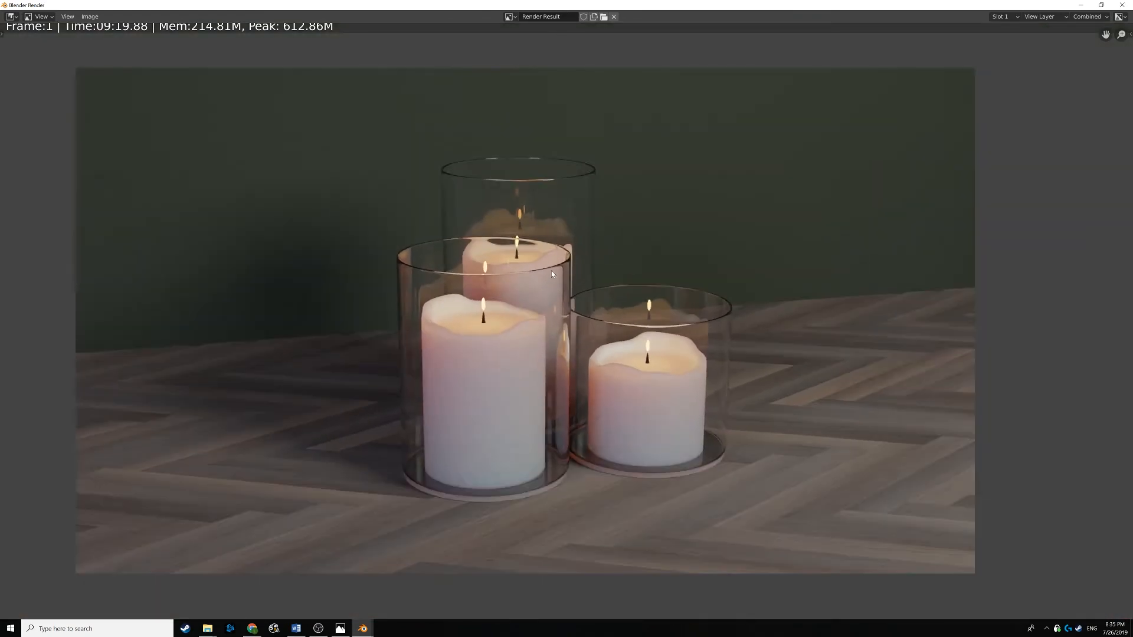
pyautogui.scroll(1, 550, 270)
pyautogui.scroll(-1, 549, 270)
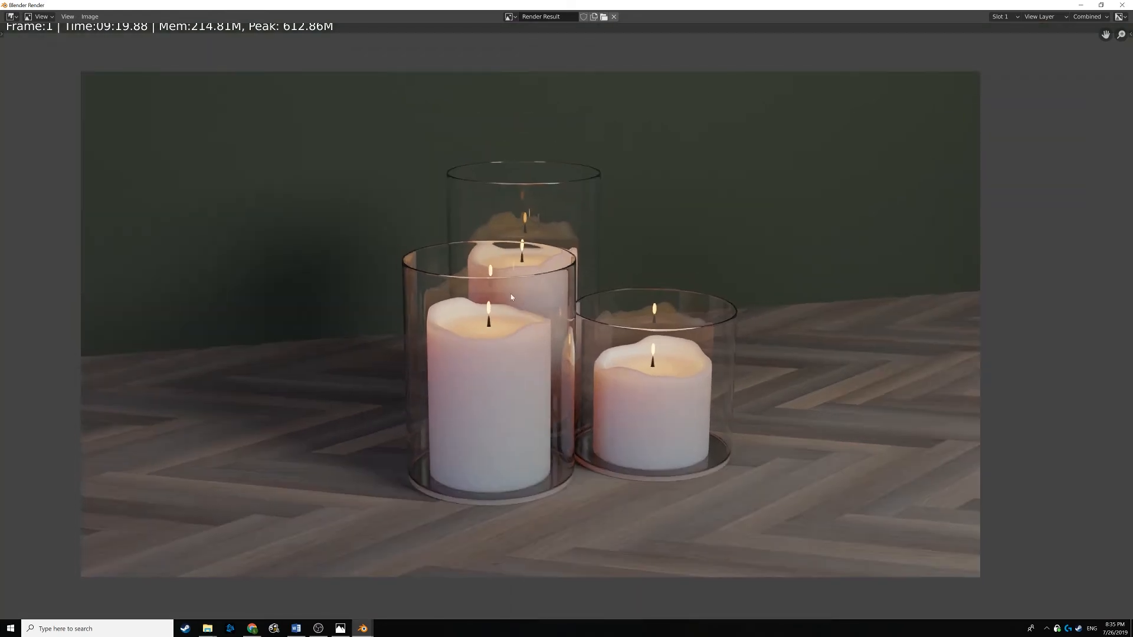
pyautogui.click(1081, 7)
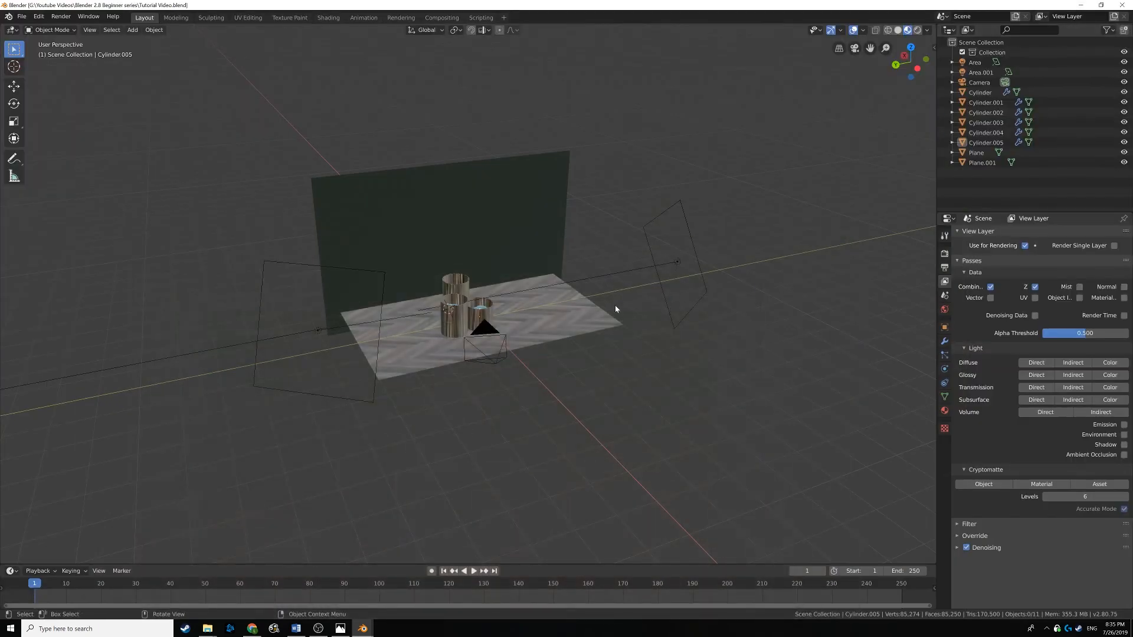
pyautogui.scroll(3, 518, 319)
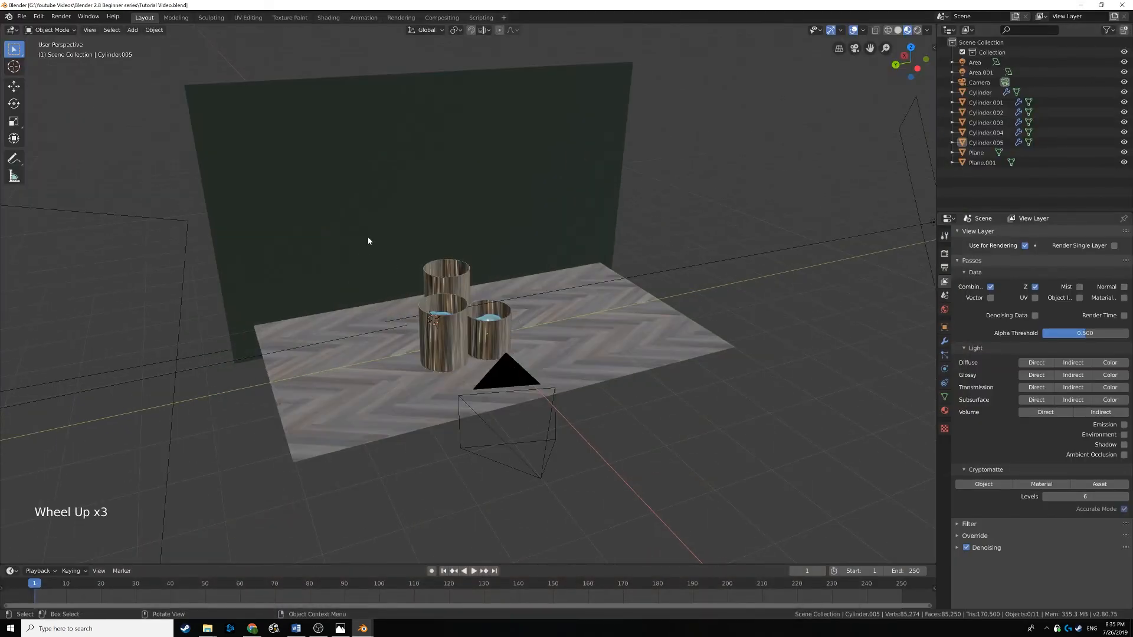
pyautogui.click(442, 17)
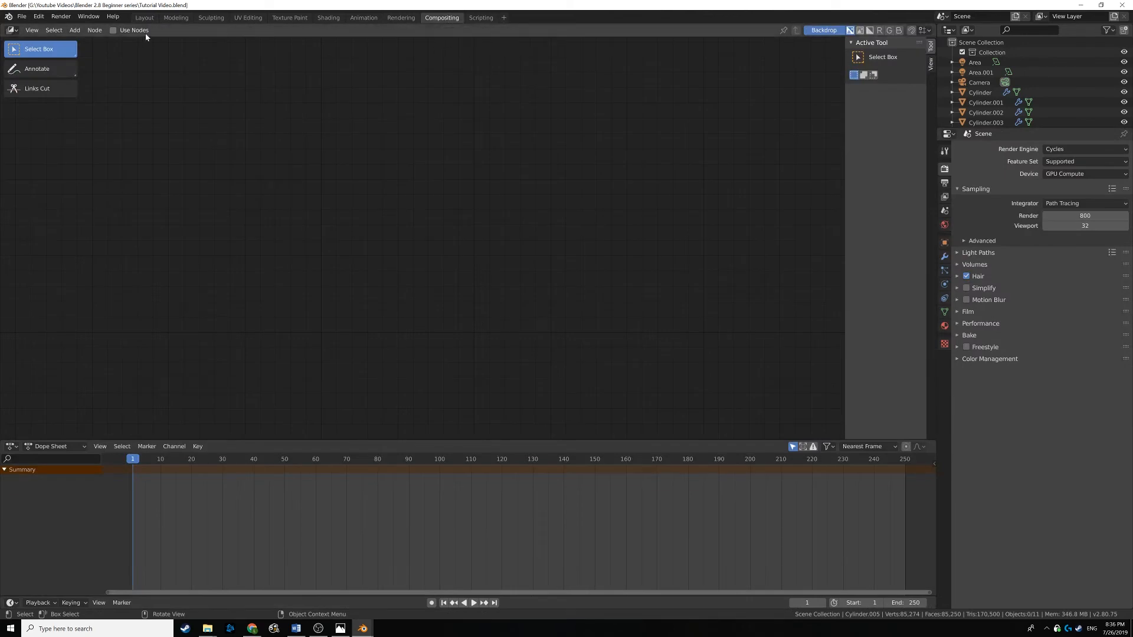
pyautogui.click(144, 17)
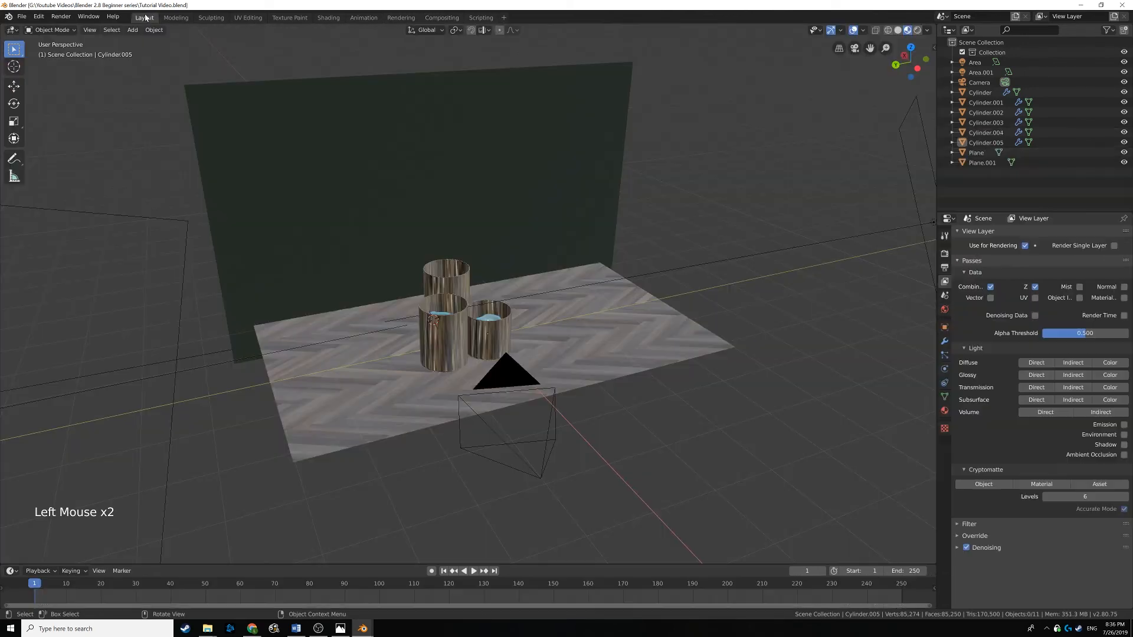
pyautogui.rightClick(935, 280)
pyautogui.click(15, 30)
pyautogui.moveTo(343, 290); pyautogui.dragTo(321, 286, button='middle')
pyautogui.scroll(-2, 320, 286)
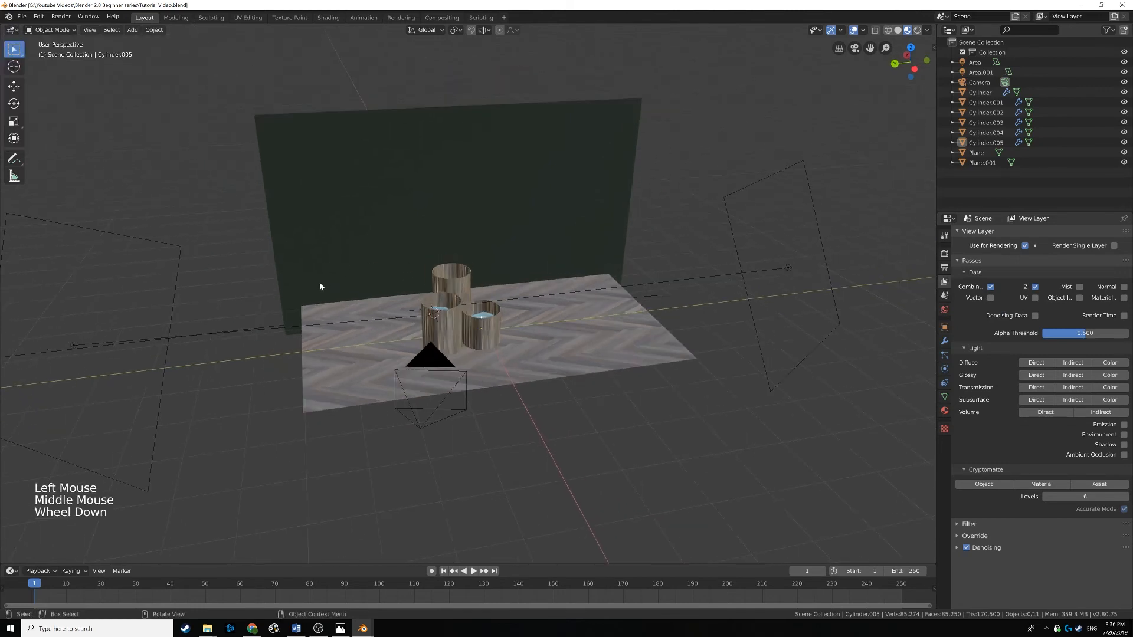
# Change the 3D viewport area to the Compositor editor and enable Use Nodes.
pyautogui.click(11, 30)
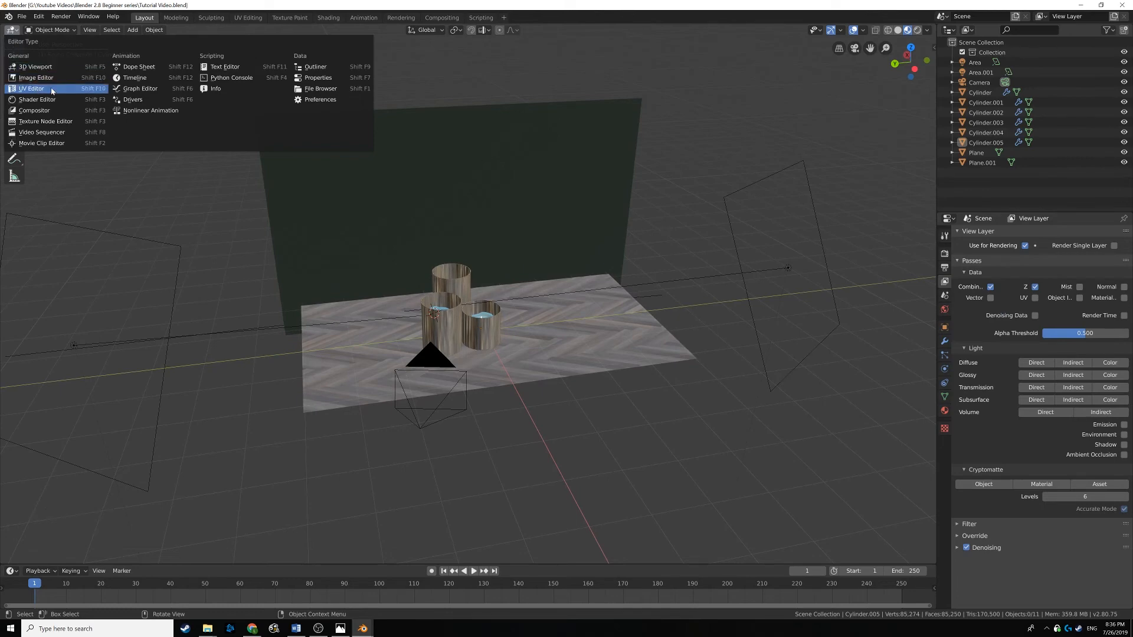
pyautogui.click(56, 111)
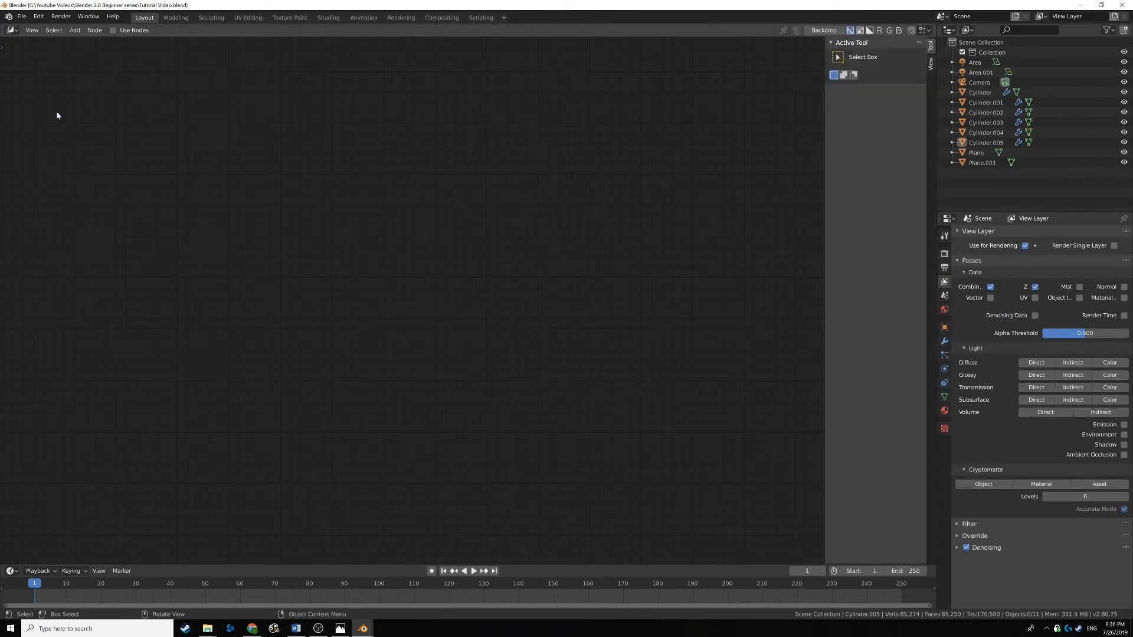
pyautogui.click(112, 30)
# Move the Render Layers and Composite nodes apart to leave room between them.
pyautogui.moveTo(369, 215); pyautogui.dragTo(441, 222, button='middle')
pyautogui.click(491, 215)
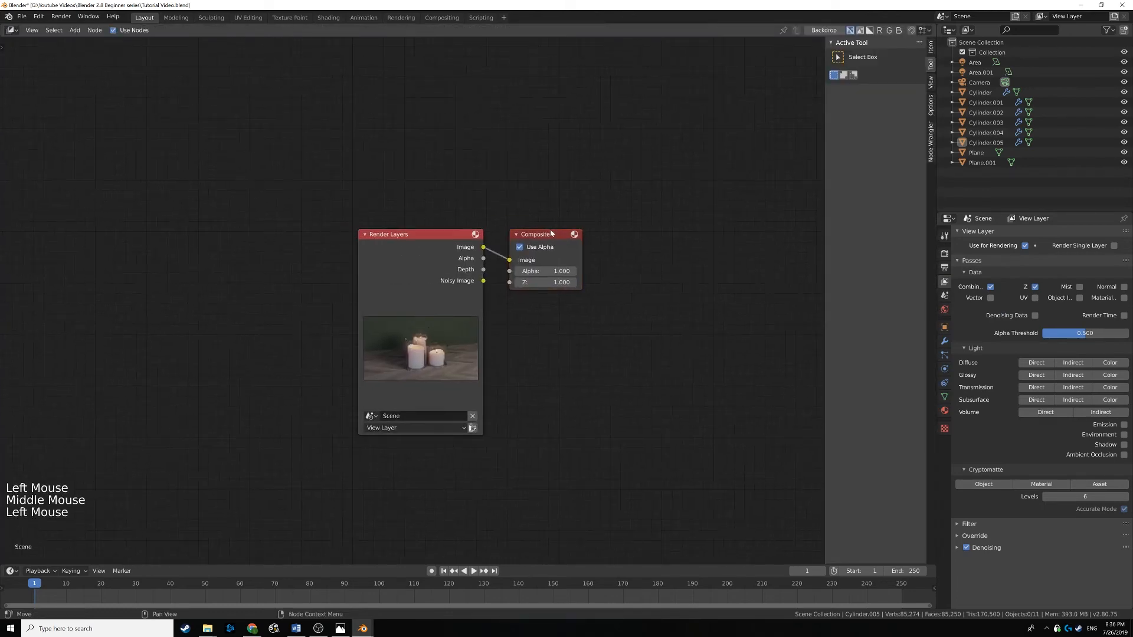
pyautogui.moveTo(550, 233); pyautogui.dragTo(675, 233)
pyautogui.moveTo(443, 239); pyautogui.dragTo(303, 256)
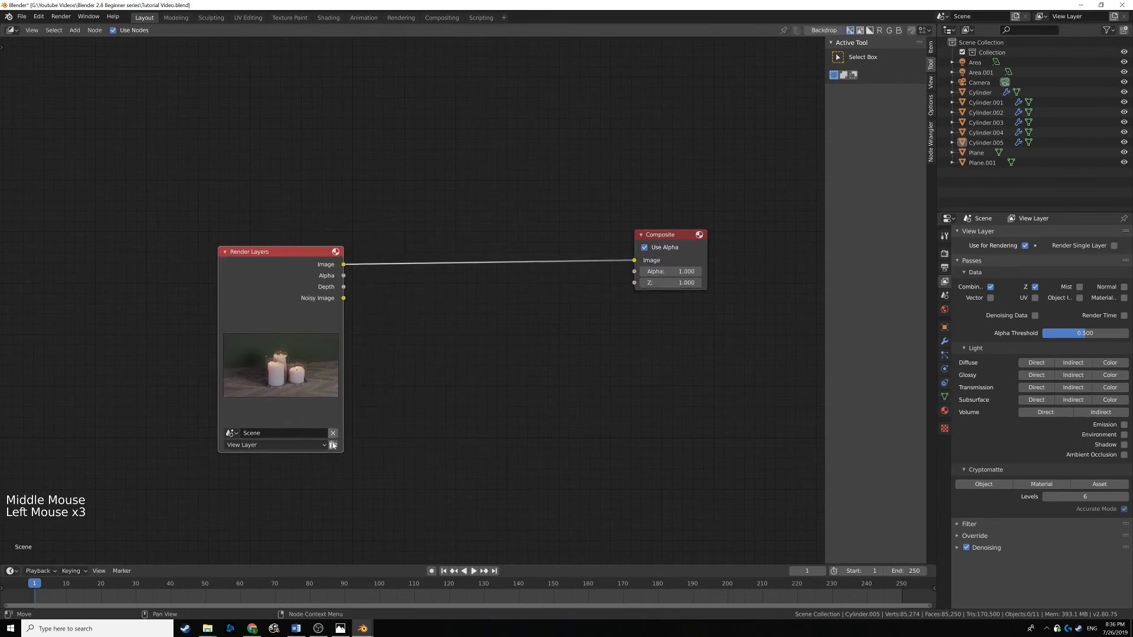
pyautogui.click(407, 196)
pyautogui.hotkey('shift', 'a')
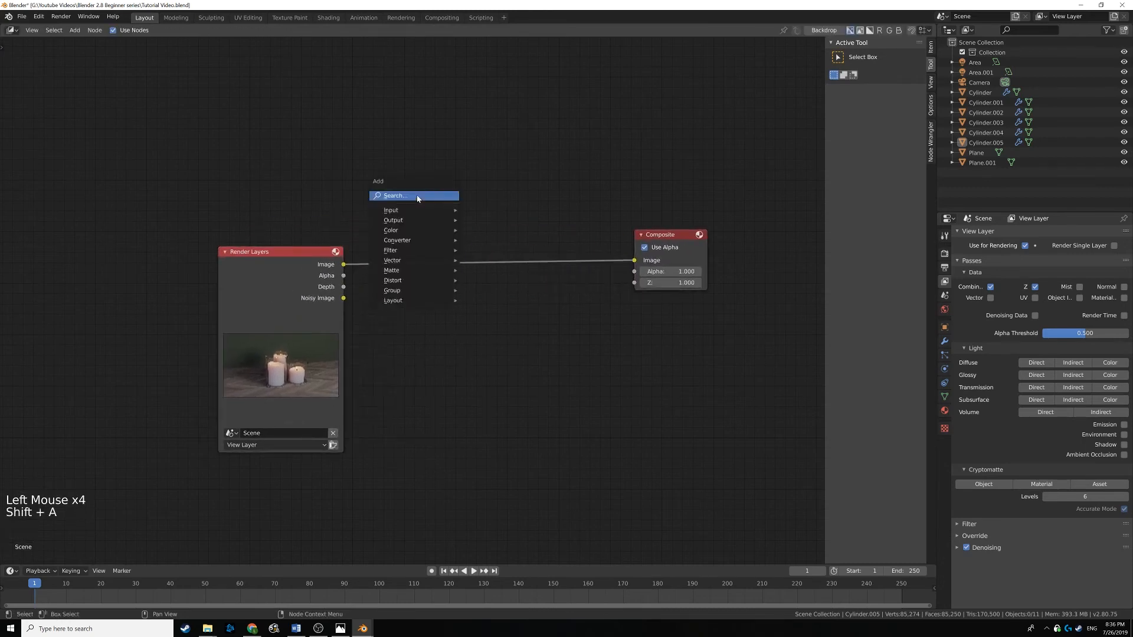
pyautogui.click(414, 194)
pyautogui.hotkey('shift', 'a')
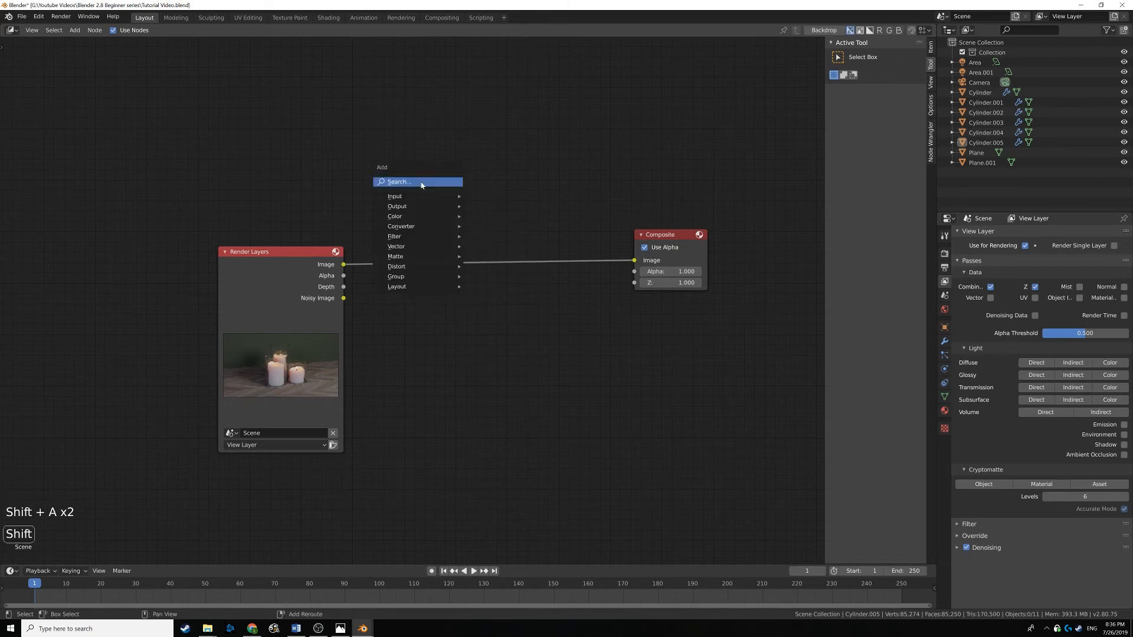
pyautogui.click(420, 184)
pyautogui.write('glow')
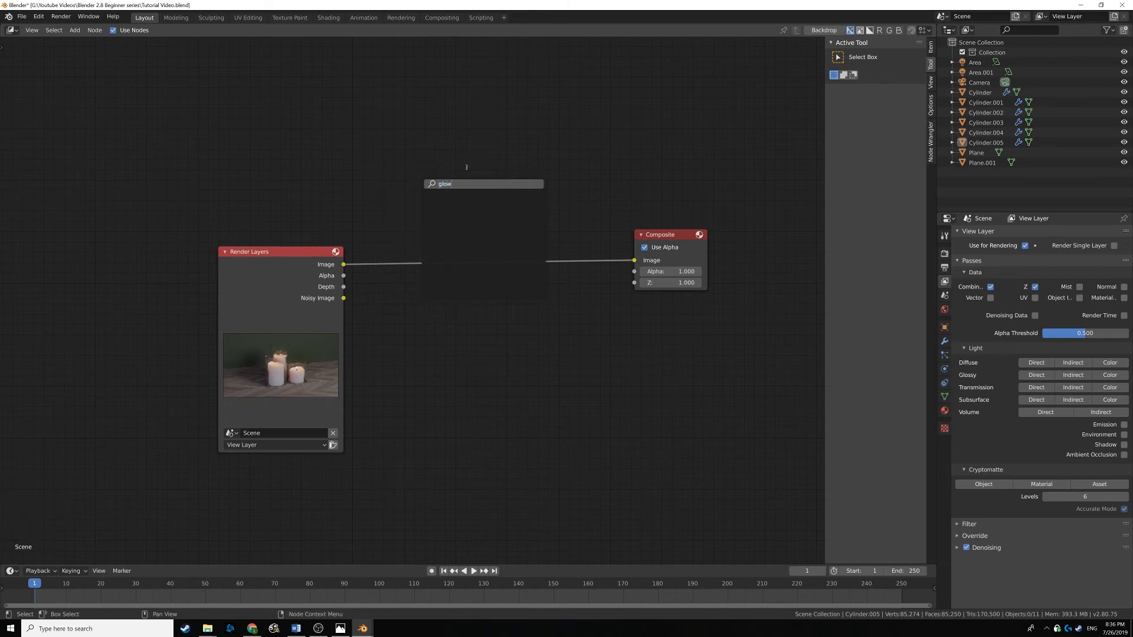
# Insert a Glare filter node between the Render Layers and Composite nodes and set its type to Fog Glow.
pyautogui.hotkey('shift', 'a')
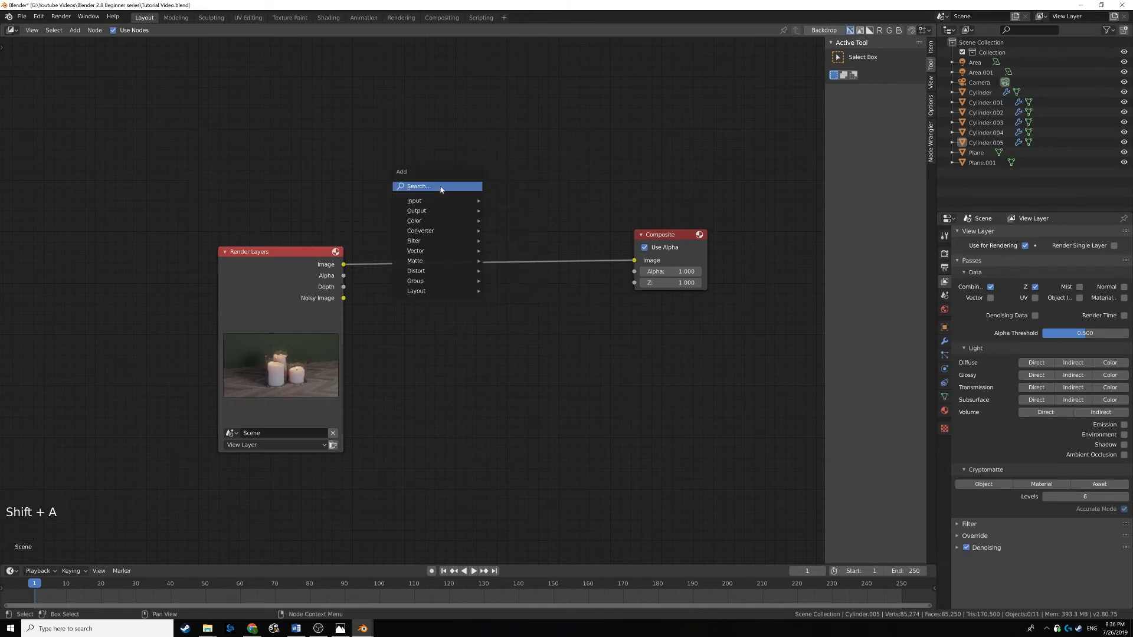
pyautogui.moveTo(436, 222)
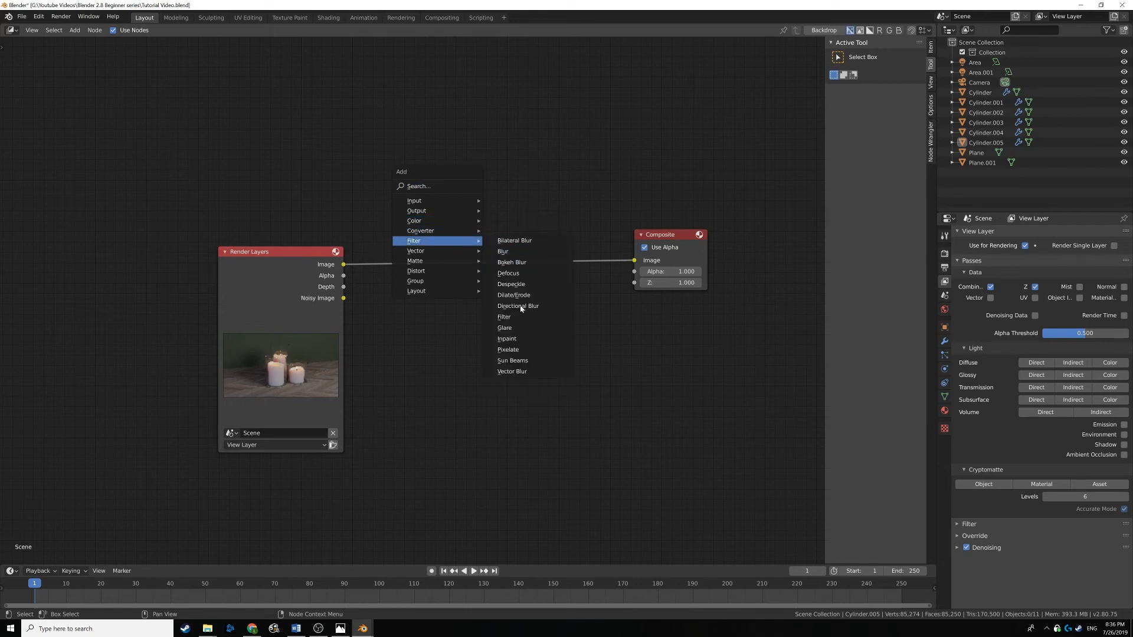
pyautogui.click(506, 327)
pyautogui.click(436, 207)
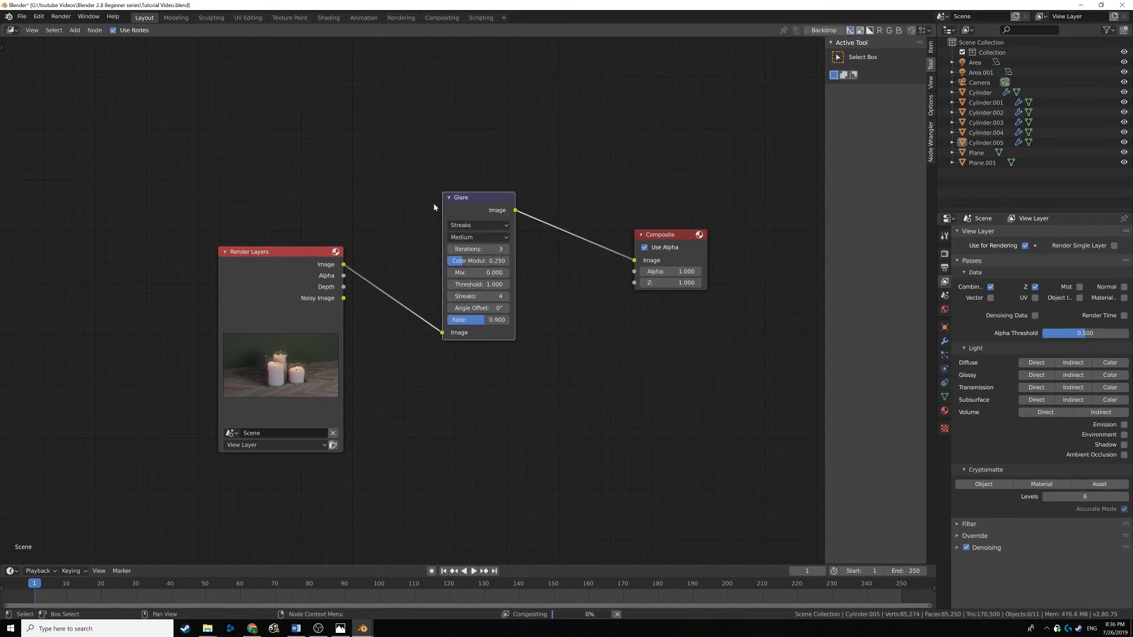
pyautogui.click(470, 227)
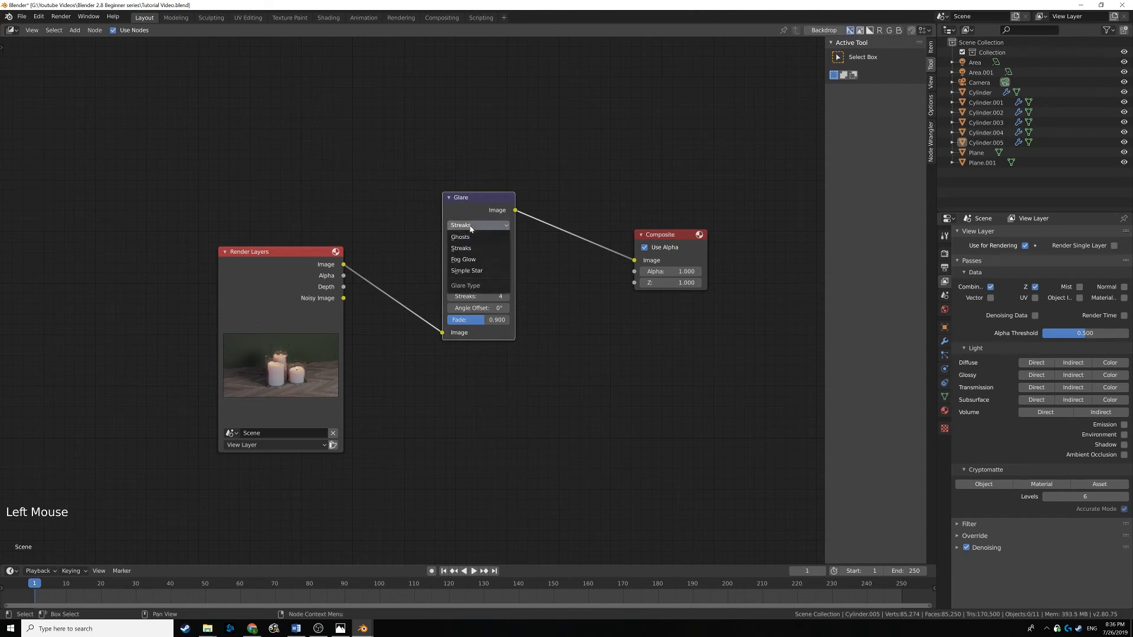
pyautogui.click(466, 260)
# Bring back the render result window and tile it side by side with the compositor window.
pyautogui.moveTo(362, 627)
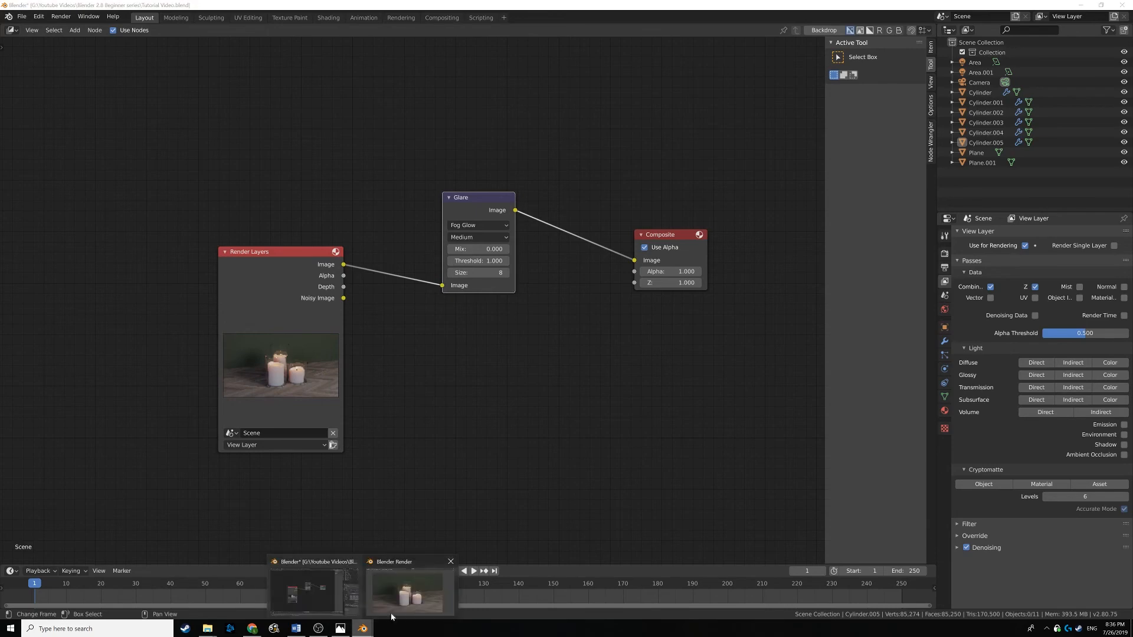
pyautogui.click(391, 614)
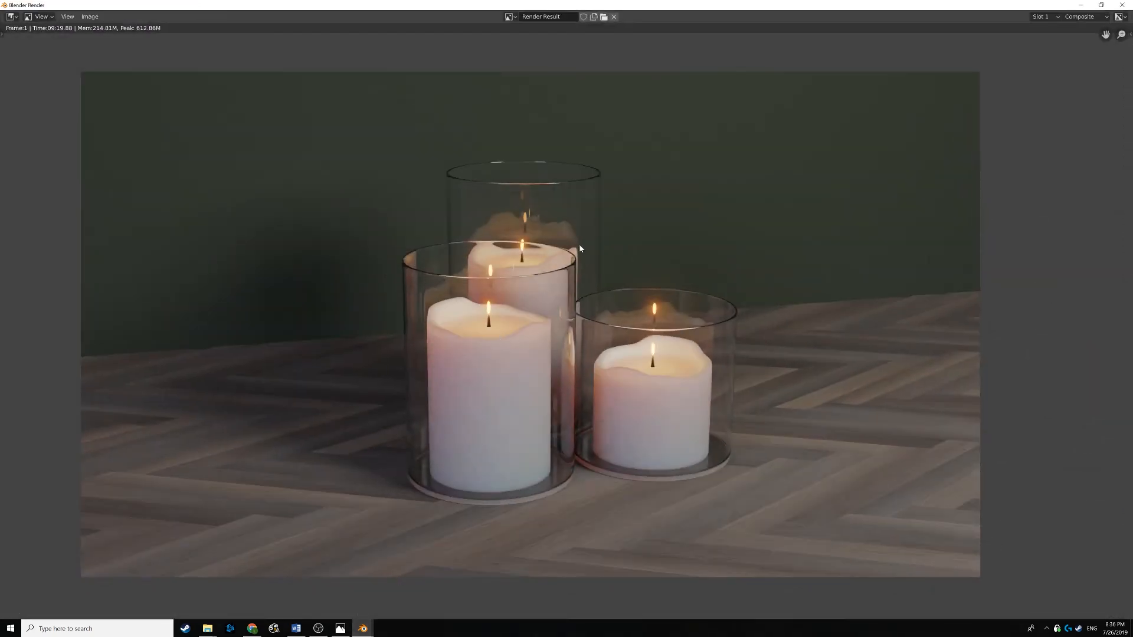
pyautogui.moveTo(592, 5); pyautogui.dragTo(2, 115)
pyautogui.click(638, 193)
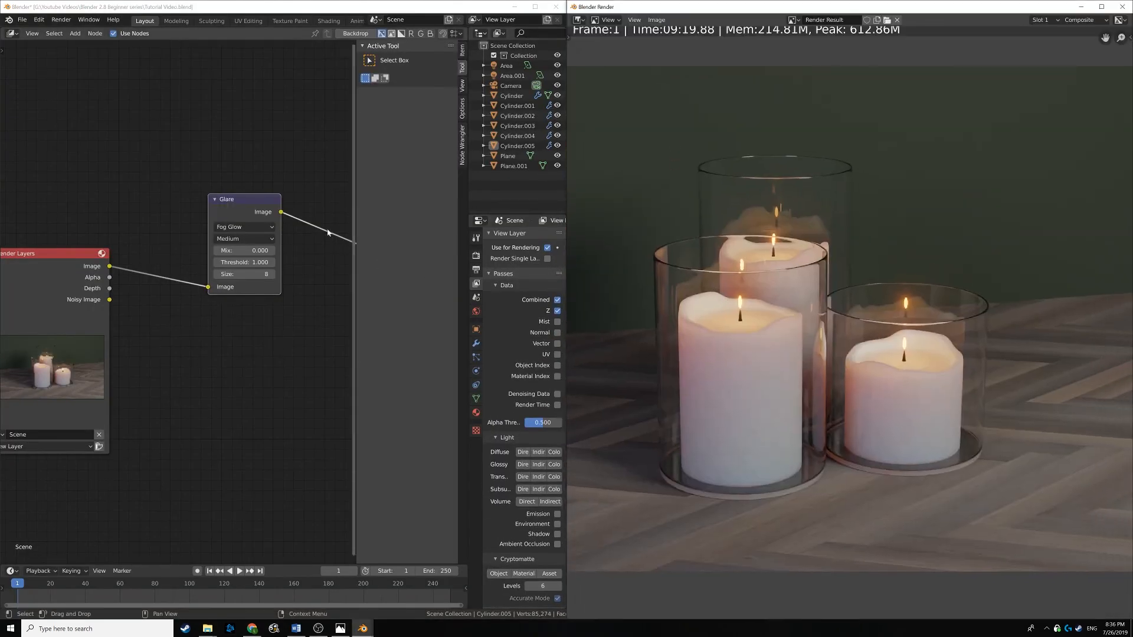
pyautogui.rightClick(293, 183)
pyautogui.click(246, 132)
pyautogui.scroll(-3, 118, 266)
pyautogui.moveTo(118, 266); pyautogui.dragTo(85, 259, button='middle')
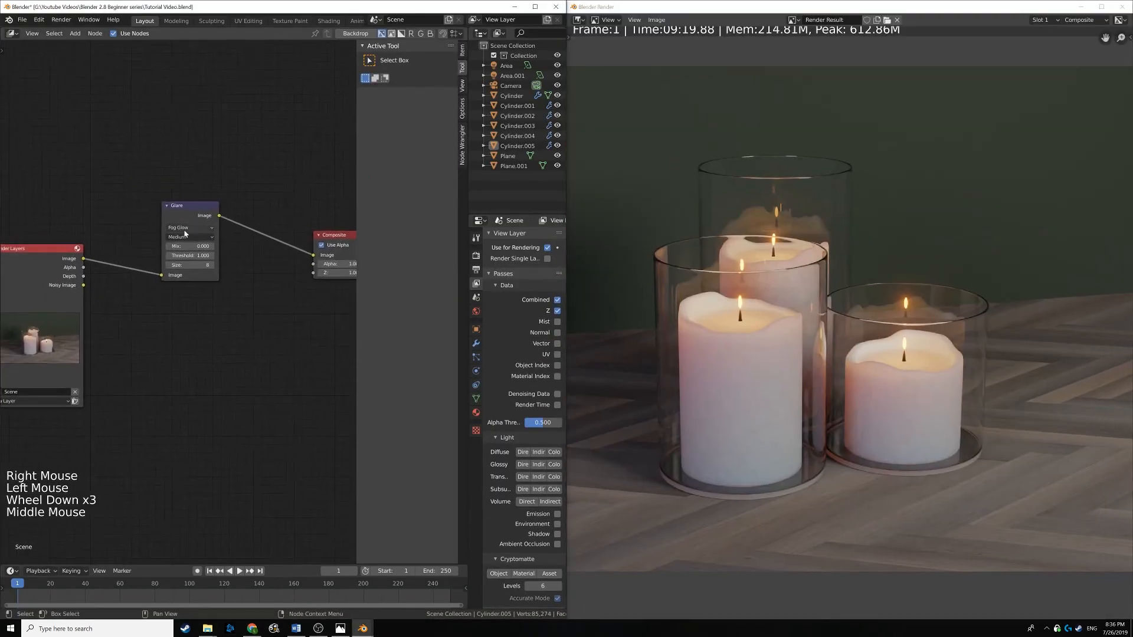
# Bypass the Glare node by linking the Render Layers image directly to Composite, and reinsert it between the two nodes.
pyautogui.moveTo(83, 259); pyautogui.dragTo(313, 255)
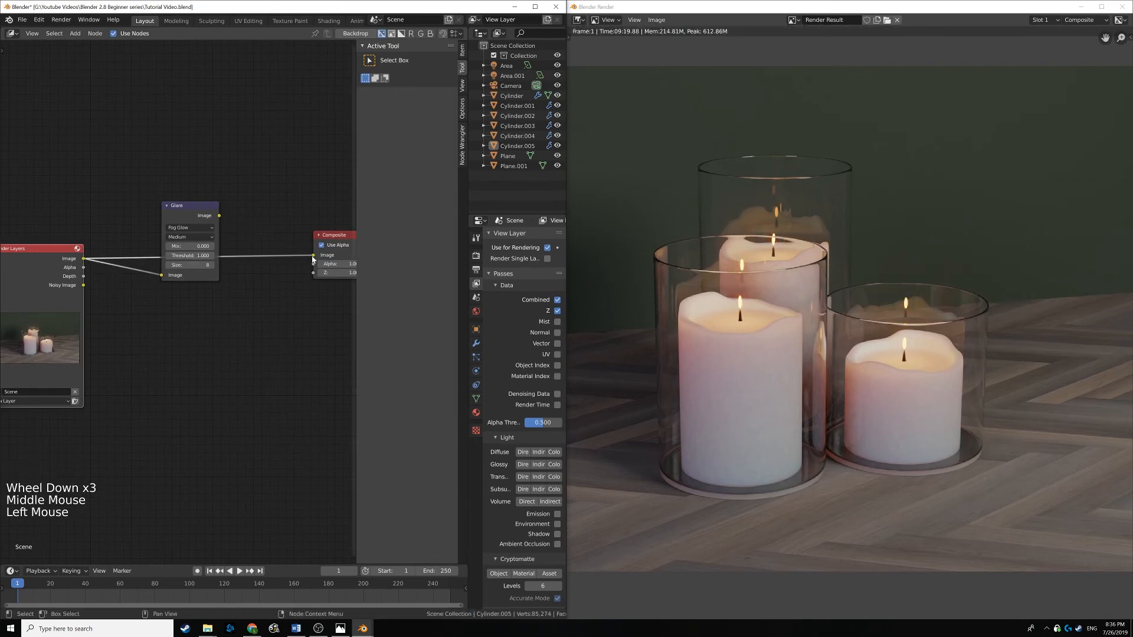
pyautogui.moveTo(215, 223); pyautogui.dragTo(314, 255)
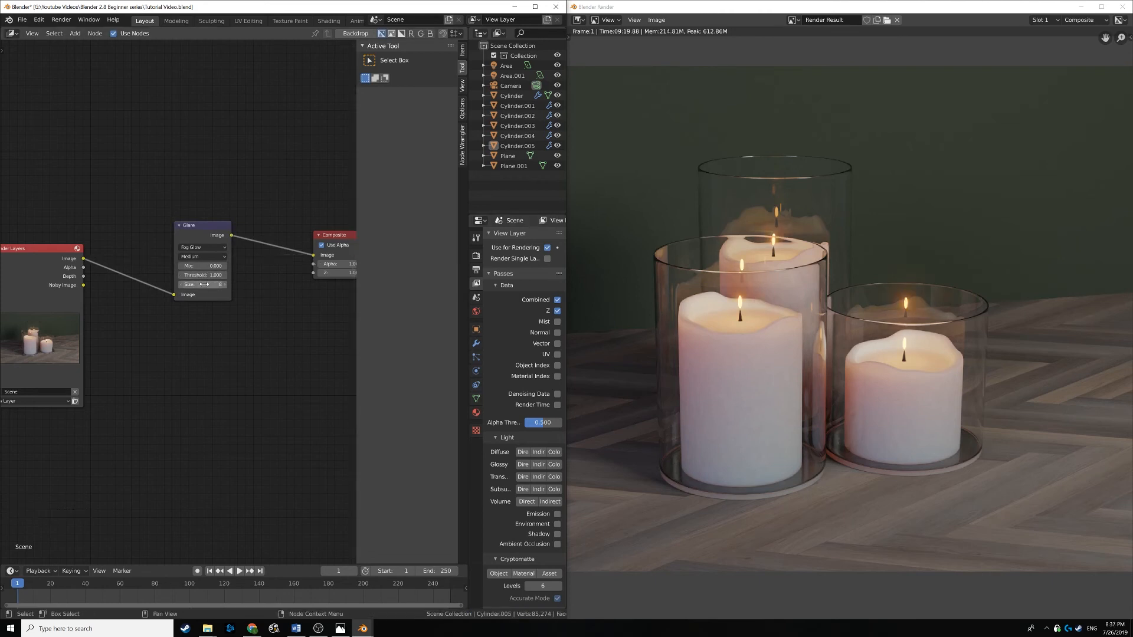
# Try the Glare node's Threshold at 0 and at 1.5.
pyautogui.moveTo(203, 276); pyautogui.dragTo(189, 276)
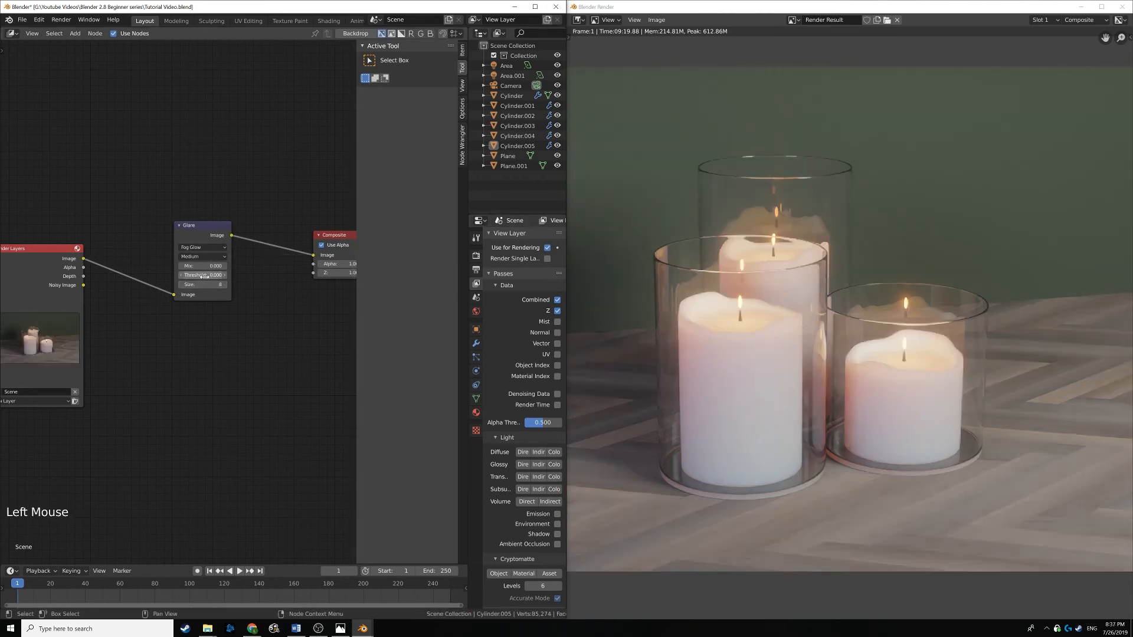
pyautogui.click(206, 276)
pyautogui.write('1.5')
pyautogui.press('Return')
# Set the Glare node's Threshold to 0.75.
pyautogui.click(205, 276)
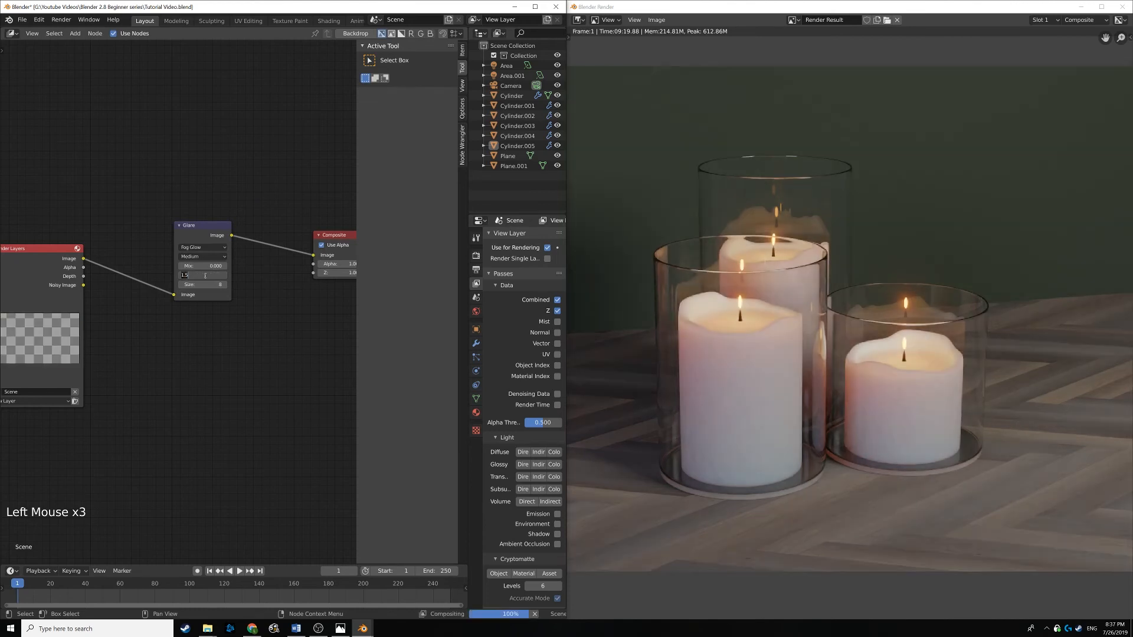
pyautogui.press('BackSpace')
pyautogui.write('.75')
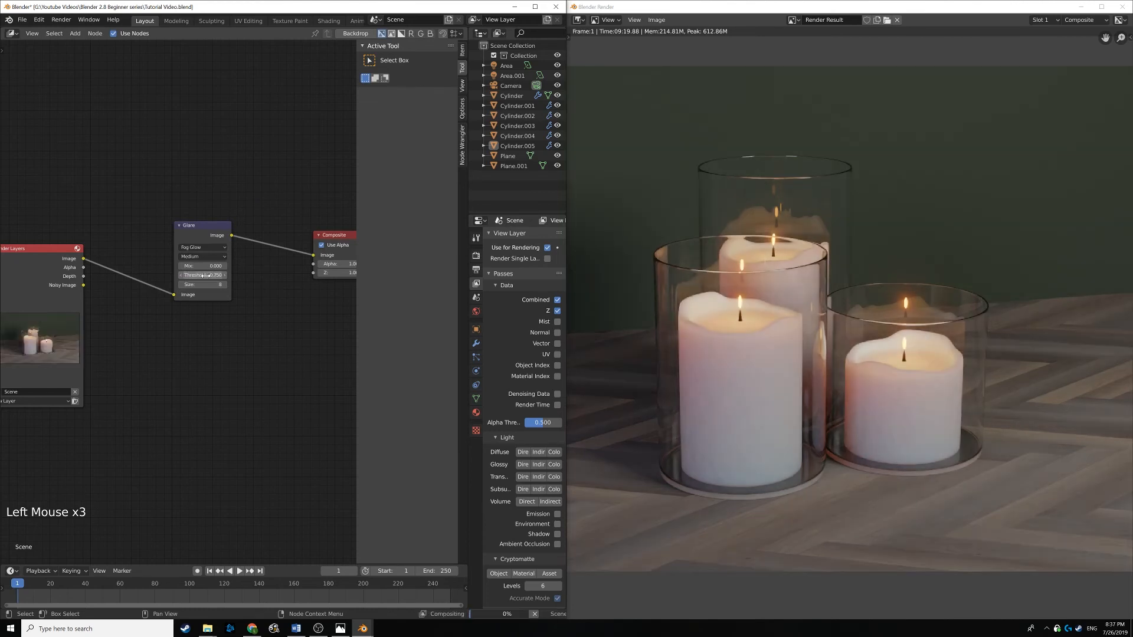
pyautogui.press('Return')
# Try different Mix values on the Glare node to compare the original and processed image.
pyautogui.scroll(-1, 753, 311)
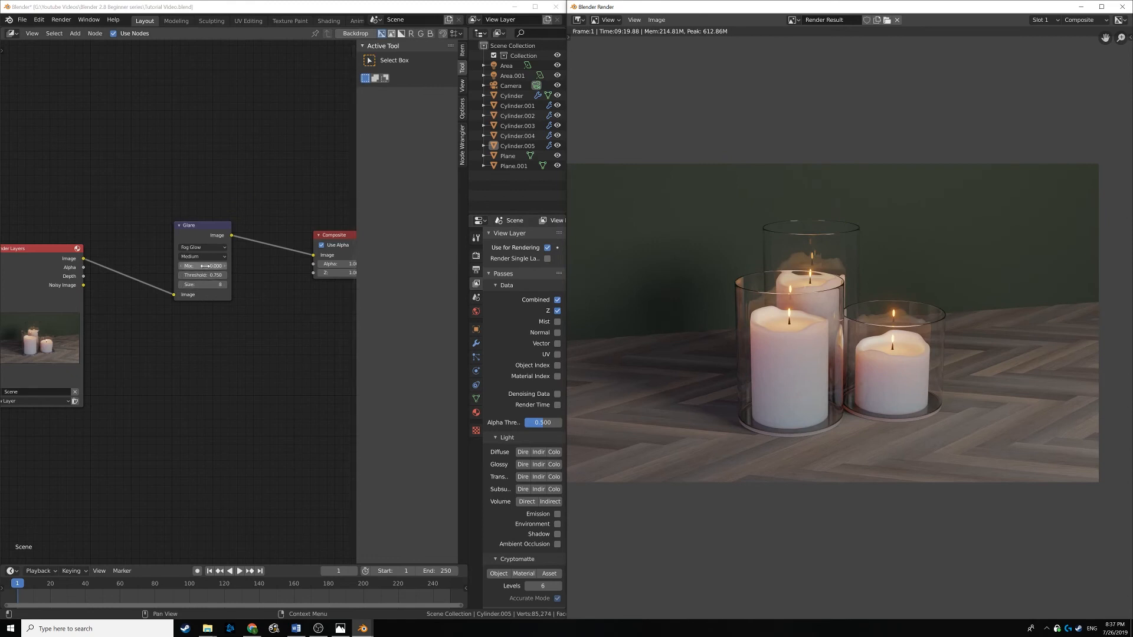
pyautogui.moveTo(205, 266); pyautogui.dragTo(307, 266)
pyautogui.moveTo(205, 266); pyautogui.dragTo(142, 266)
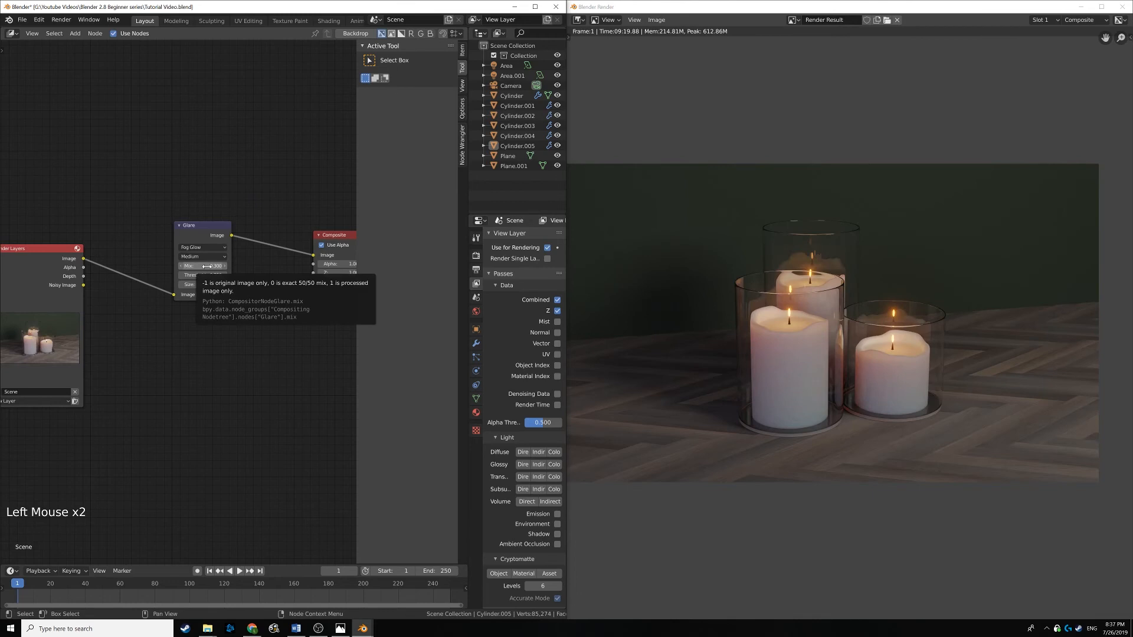
pyautogui.moveTo(212, 266); pyautogui.dragTo(212, 266)
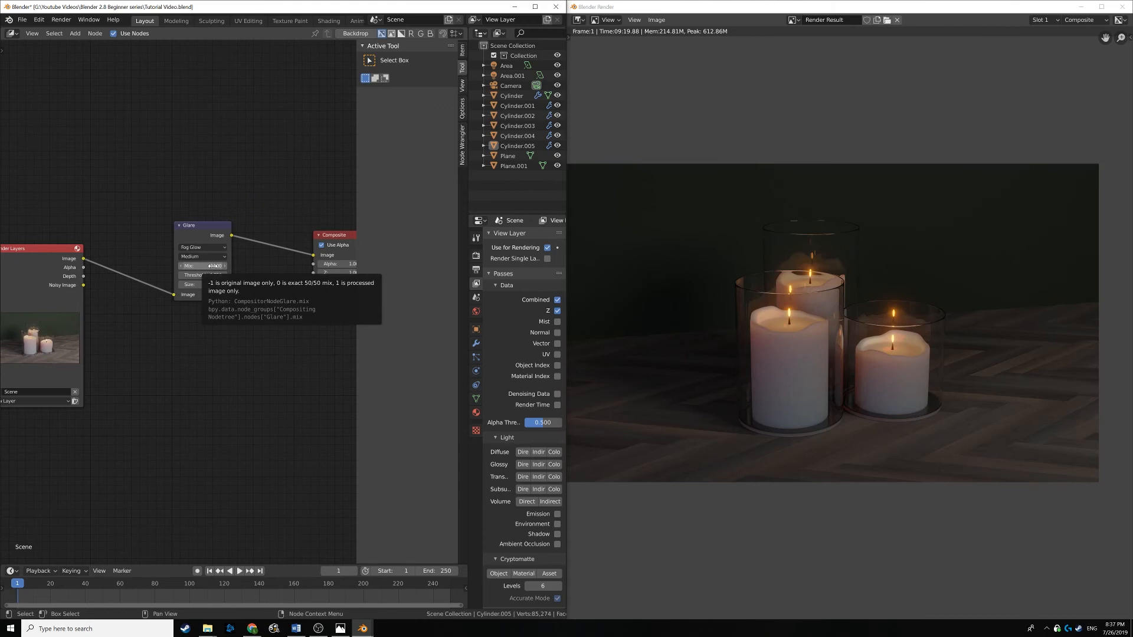
# Set the Glare node's Mix to 0.25.
pyautogui.click(212, 267)
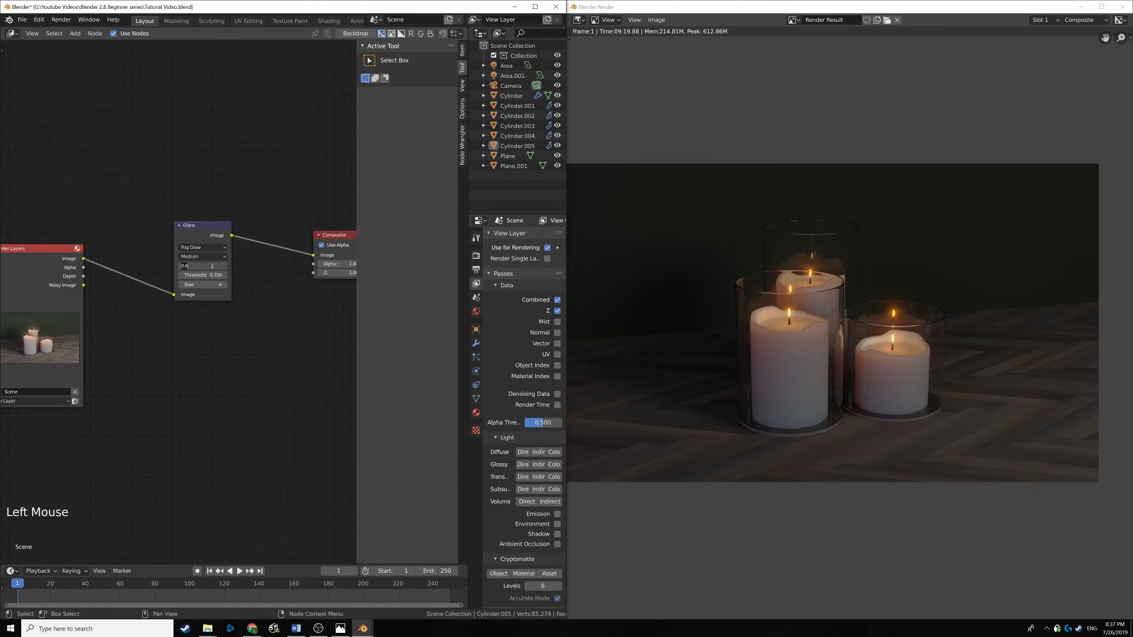
pyautogui.press('BackSpace')
pyautogui.write('.25')
pyautogui.press('Return')
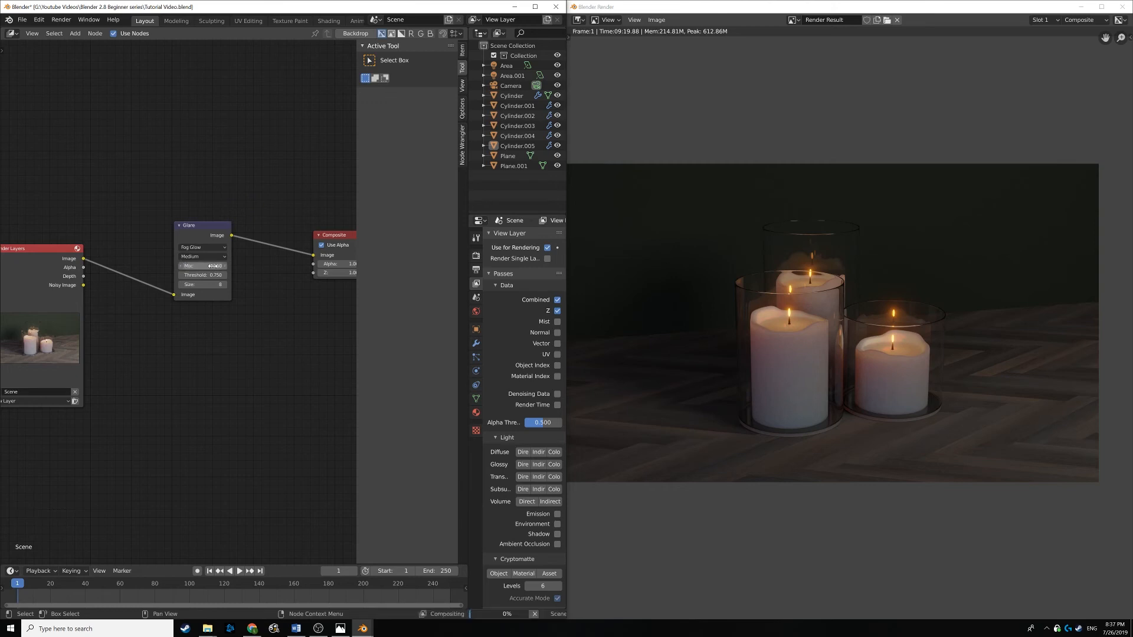
pyautogui.click(297, 362)
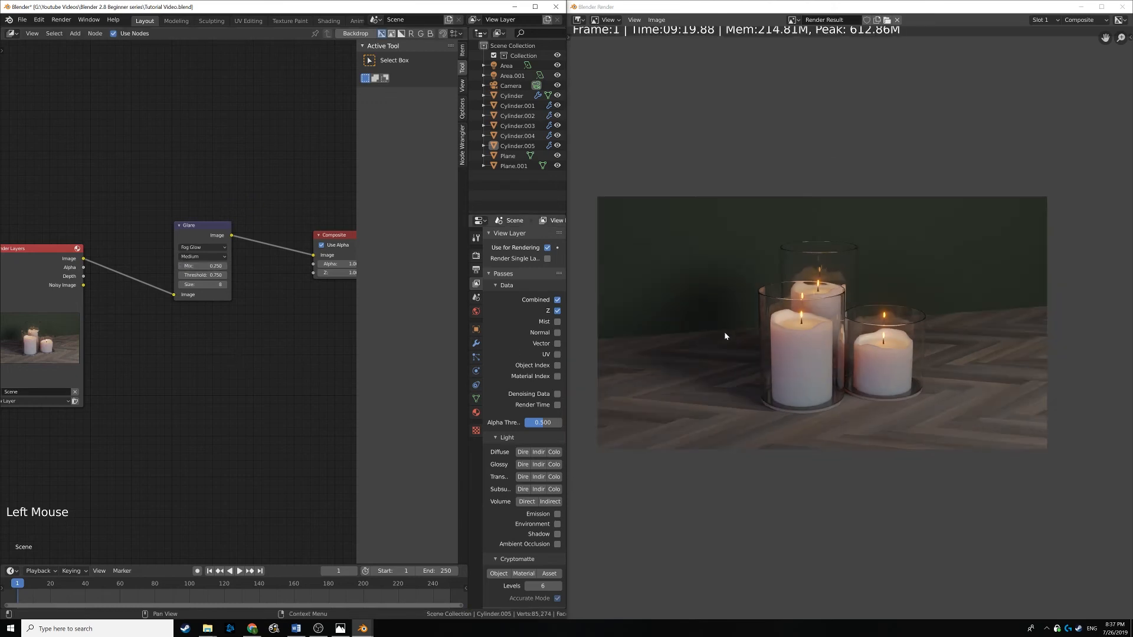
# Compare the composited render with the reference picture TN 1.png, and move the picture out of the way.
pyautogui.click(724, 332)
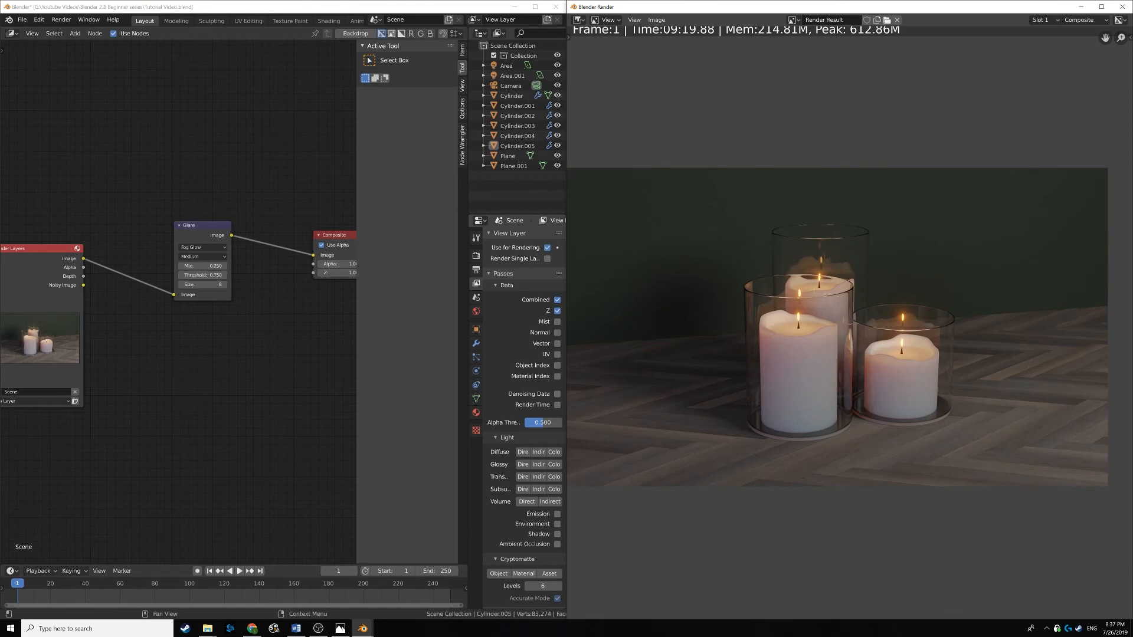
pyautogui.moveTo(716, 320); pyautogui.dragTo(241, 115)
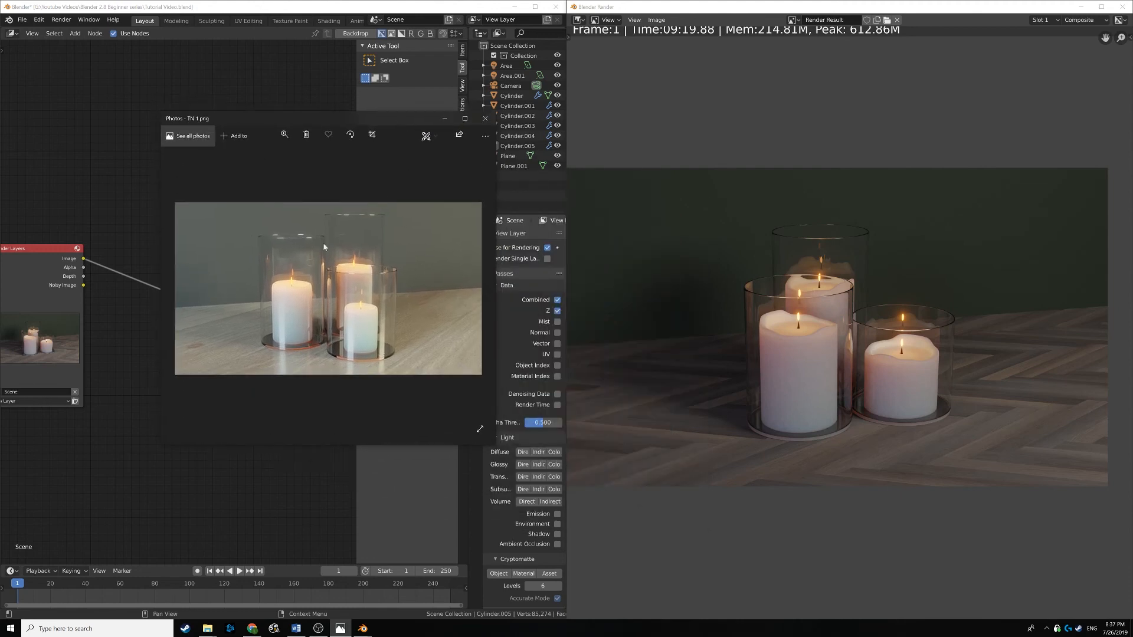
pyautogui.moveTo(391, 120); pyautogui.dragTo(1132, 425)
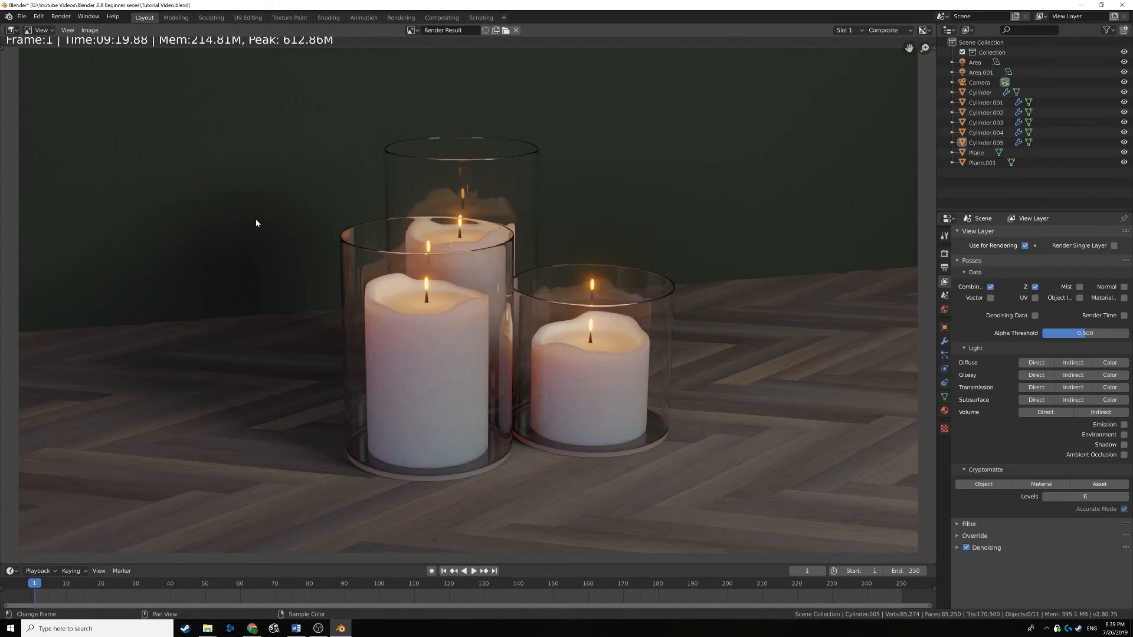
# Save the render result as the PNG image "Final Tutorial Render.png" in the Blender 2.8 Beginner series folder.
pyautogui.click(89, 30)
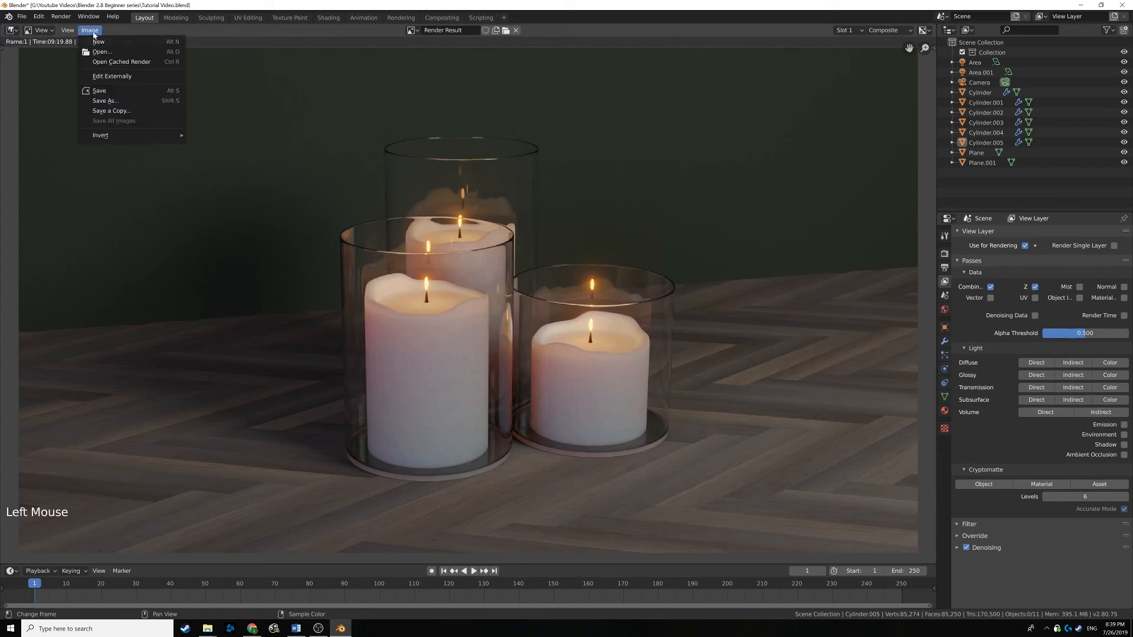
pyautogui.click(111, 101)
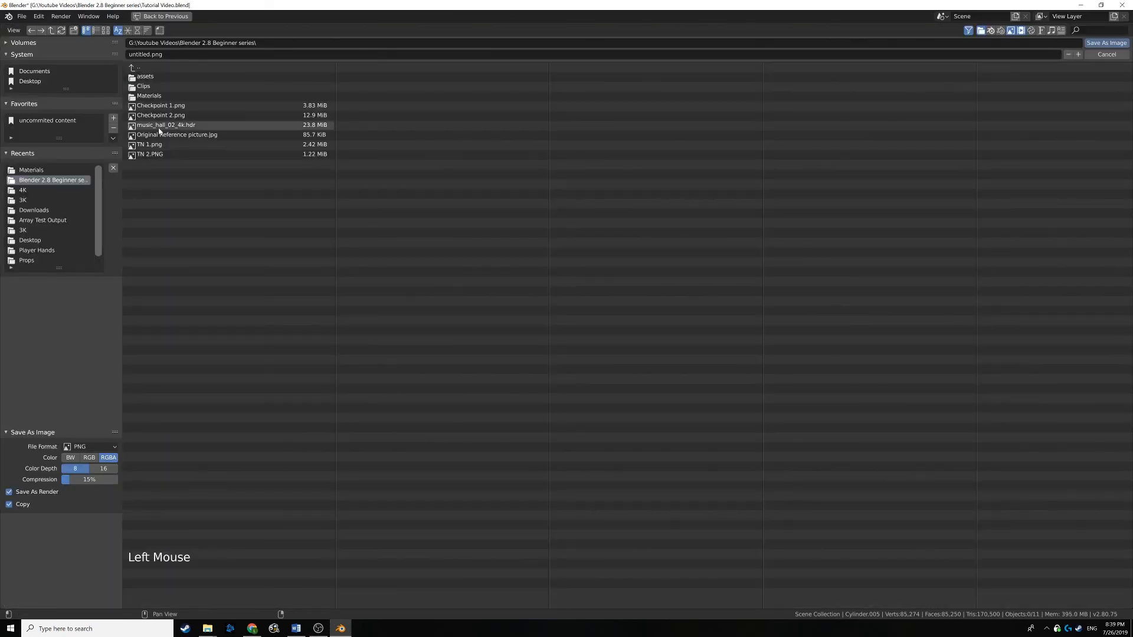
pyautogui.click(139, 54)
pyautogui.doubleClick(139, 54)
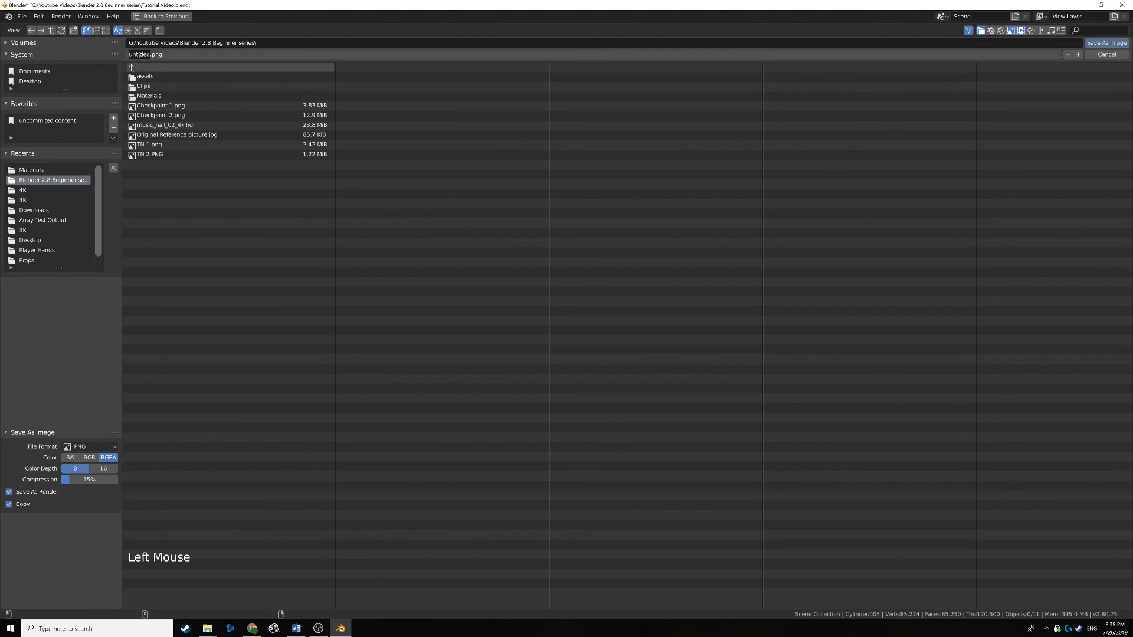
pyautogui.write('Fianl')
pyautogui.press('BackSpace')
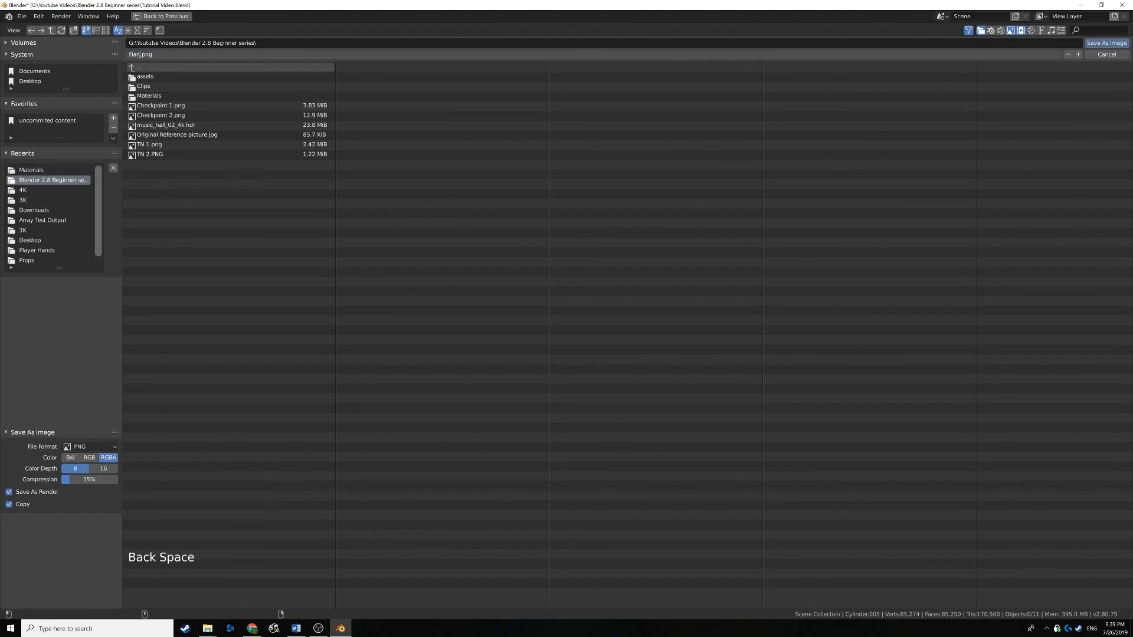
pyautogui.press('BackSpace')
pyautogui.write('al Tutorial Render')
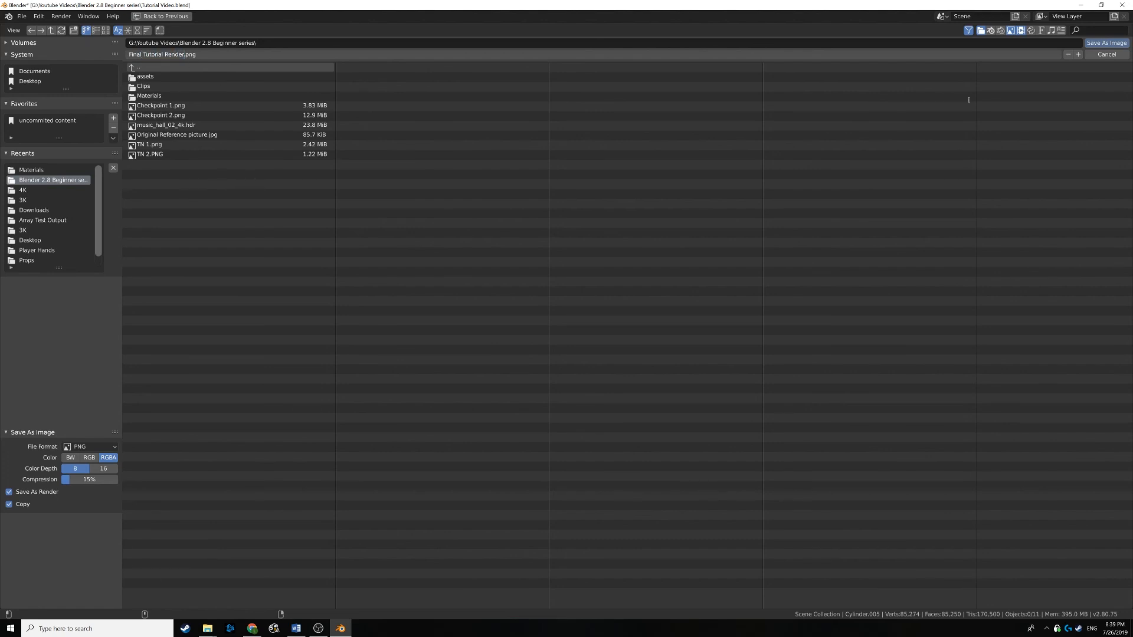
pyautogui.click(1104, 45)
pyautogui.click(1107, 46)
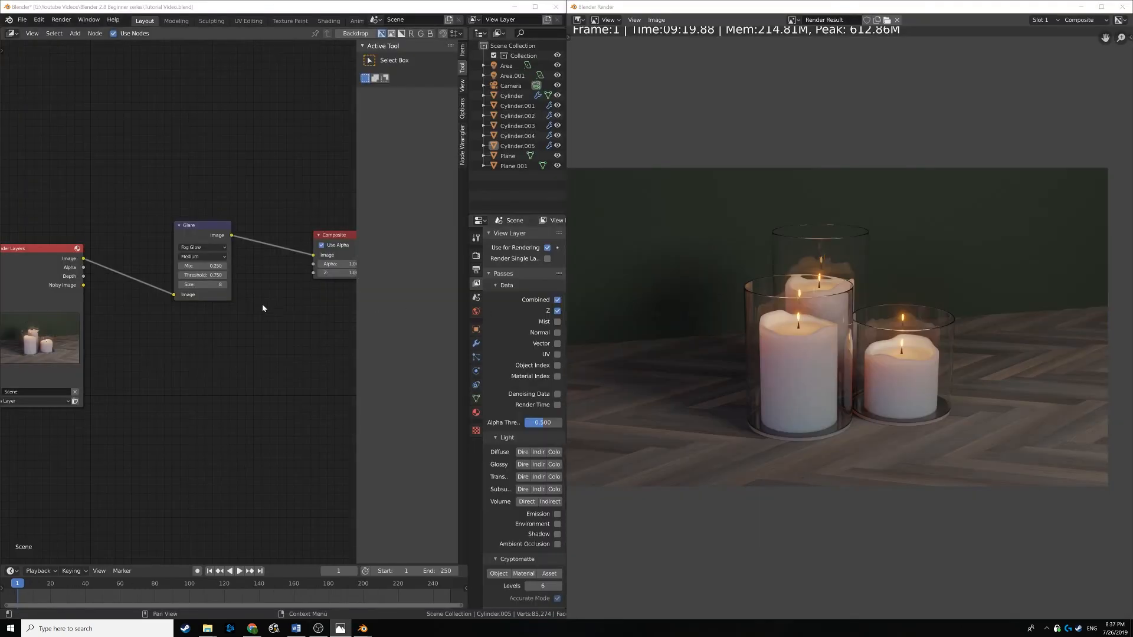
# Bring all compositor nodes into view and place the TN 1.png picture beside the render for another comparison.
pyautogui.moveTo(263, 308); pyautogui.dragTo(248, 317, button='middle')
pyautogui.scroll(-4, 249, 317)
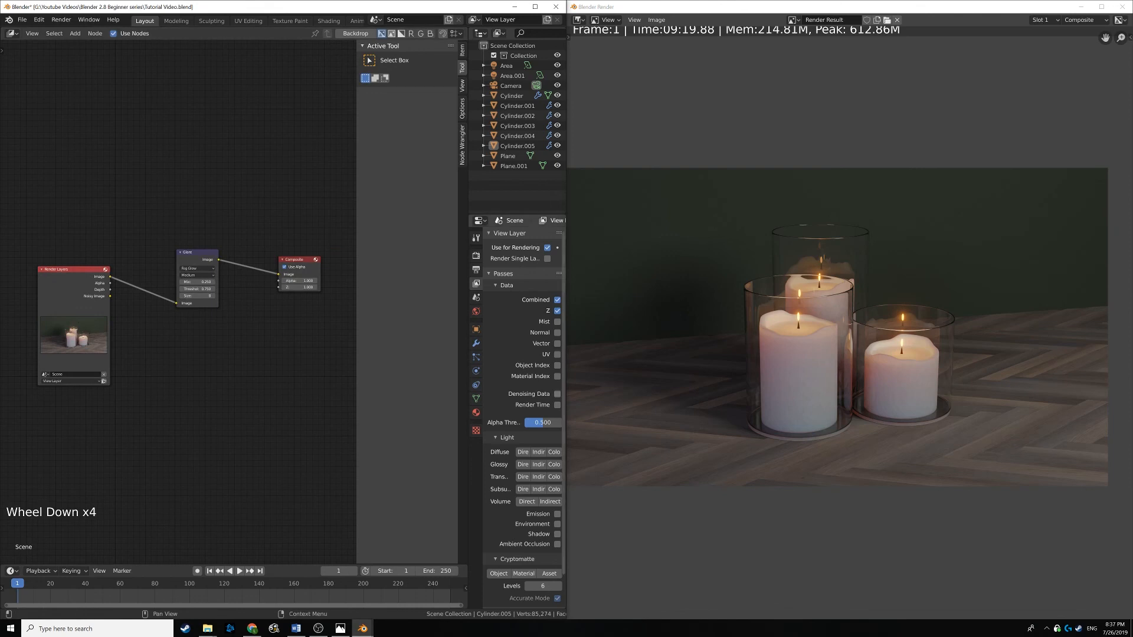
pyautogui.moveTo(1132, 396); pyautogui.dragTo(444, 147)
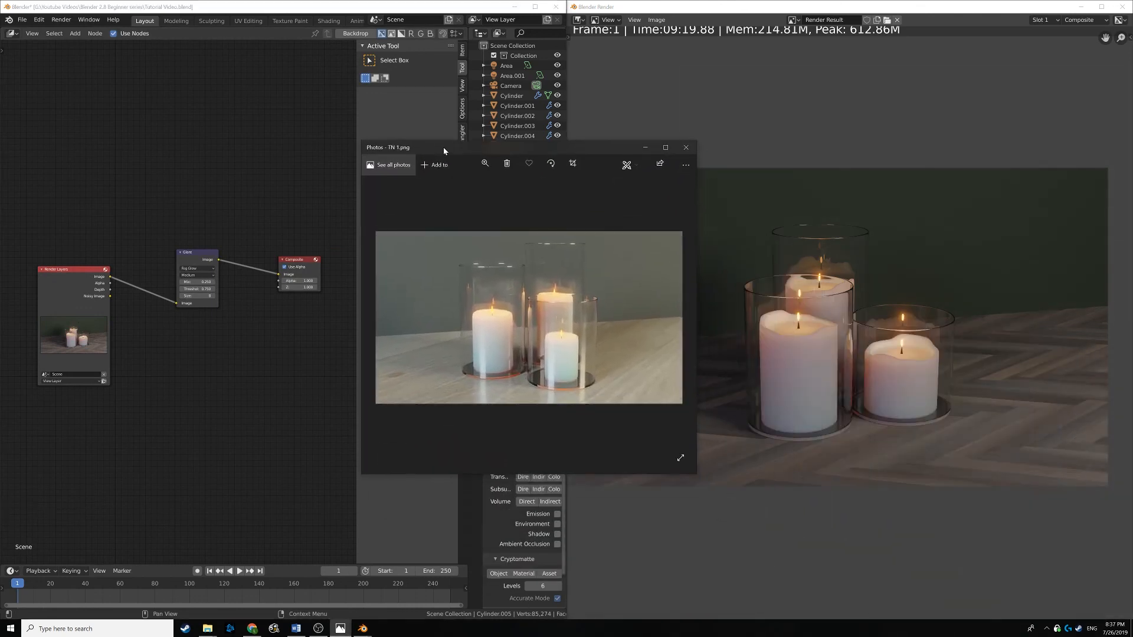